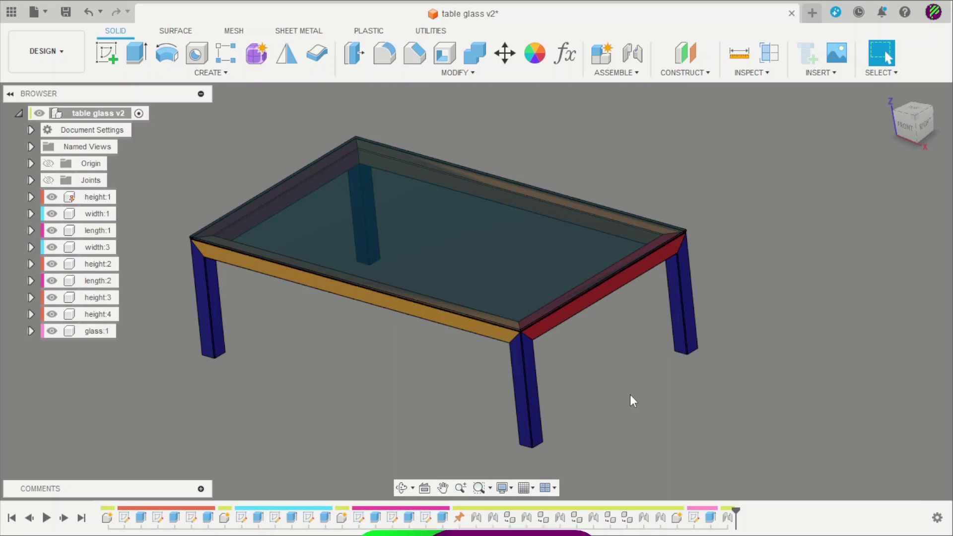
Examine the mitred corner where the two frame tubes, the leg and the glass top of the table meet.
mouse_move(630, 395)
middle_mouse_down("shift")
mouse_move(632, 385)
mouse_move(628, 410)
mouse_move(611, 358)
mouse_move(635, 398)
mouse_move(654, 411)
mouse_move(660, 399)
mouse_move(648, 406)
mouse_move(647, 390)
mouse_move(627, 397)
middle_mouse_up("shift")
scroll(585, 389, "down", 2)
scroll(549, 338, "up", 10)
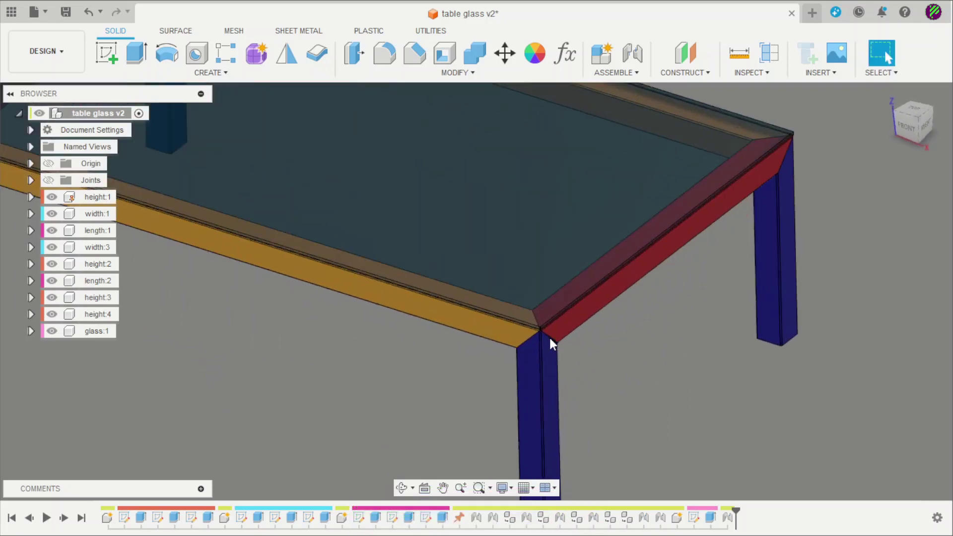
scroll(532, 301, "up", 4)
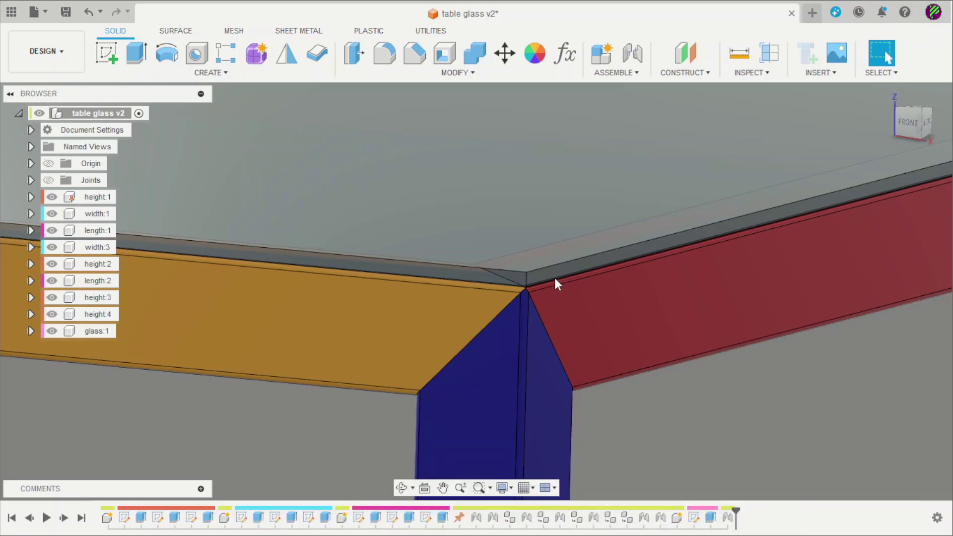
key("F6")
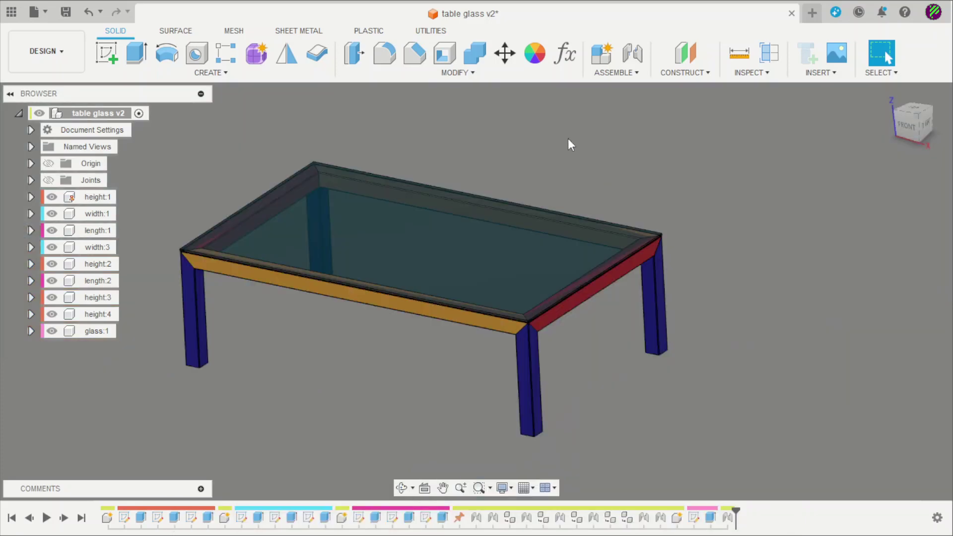
Add a user parameter named AAA with the unit mm and the expression 20 mm.
left_click(566, 54)
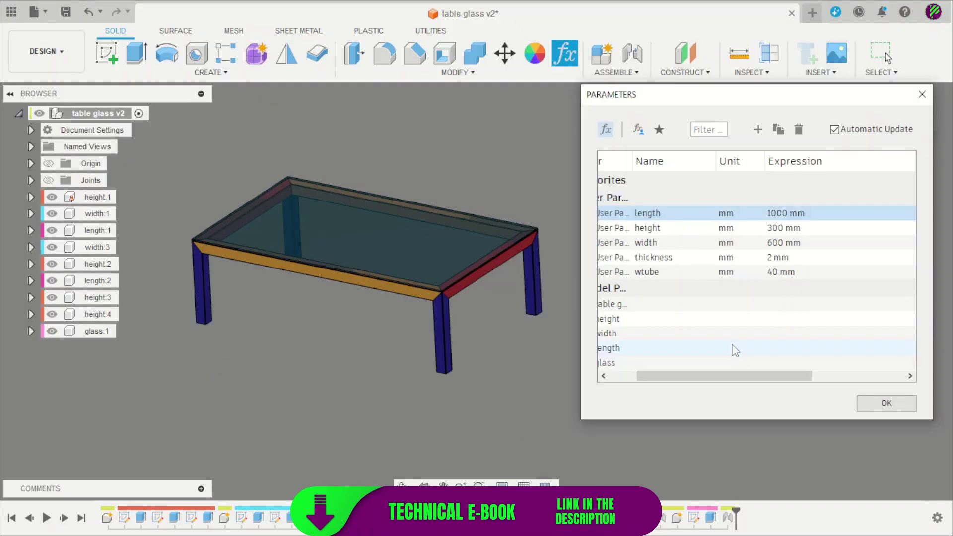
left_click(759, 130)
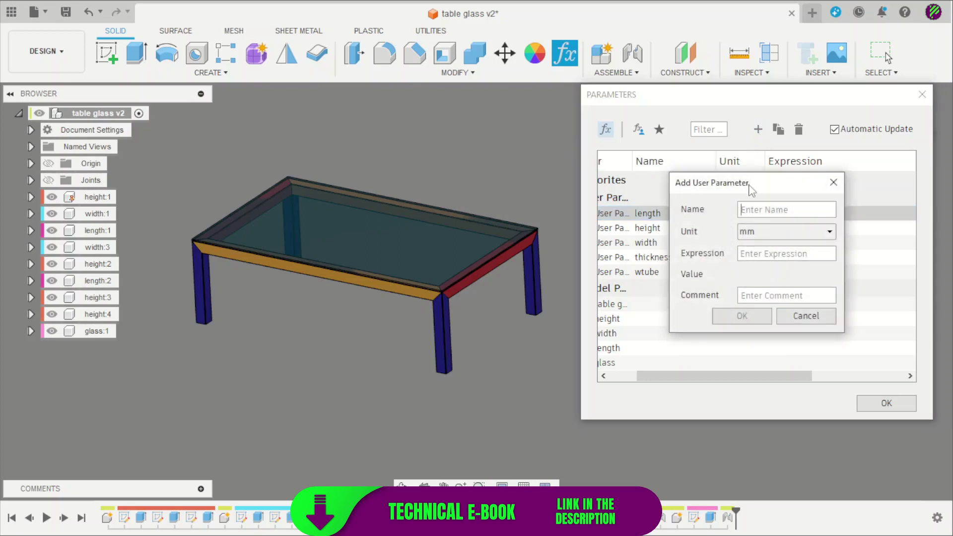
type("AAA")
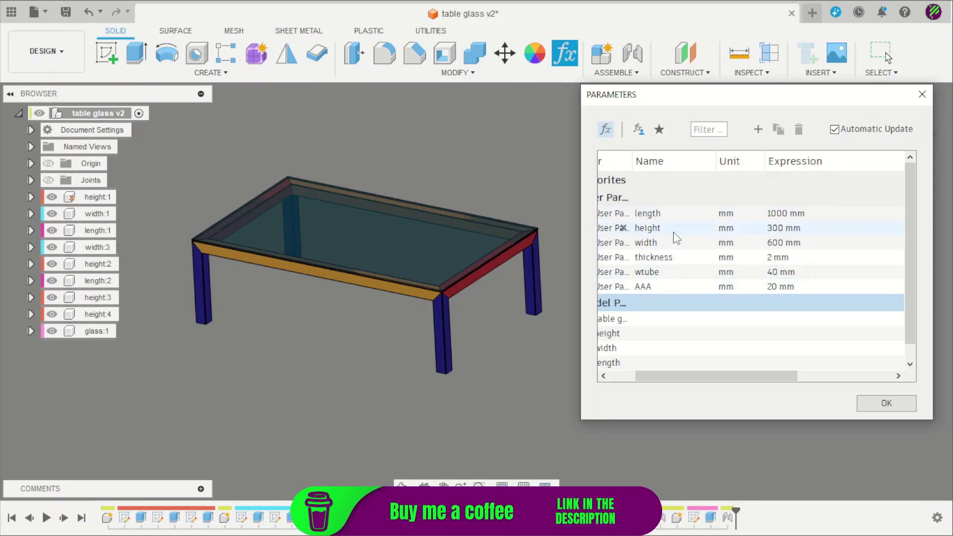
Delete the user parameter AAA and widen the Parameter column of the parameter list.
left_click(678, 288)
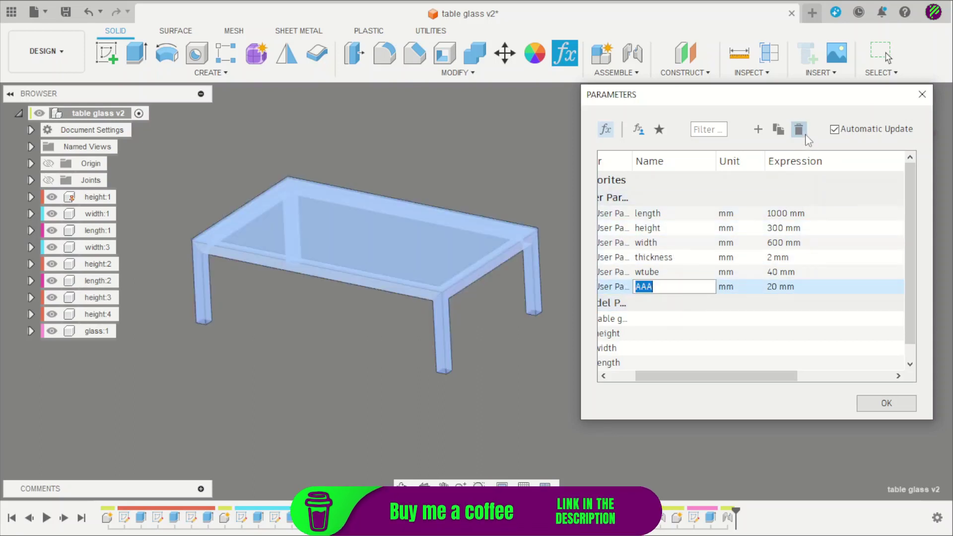
left_click(801, 131)
left_click(700, 334)
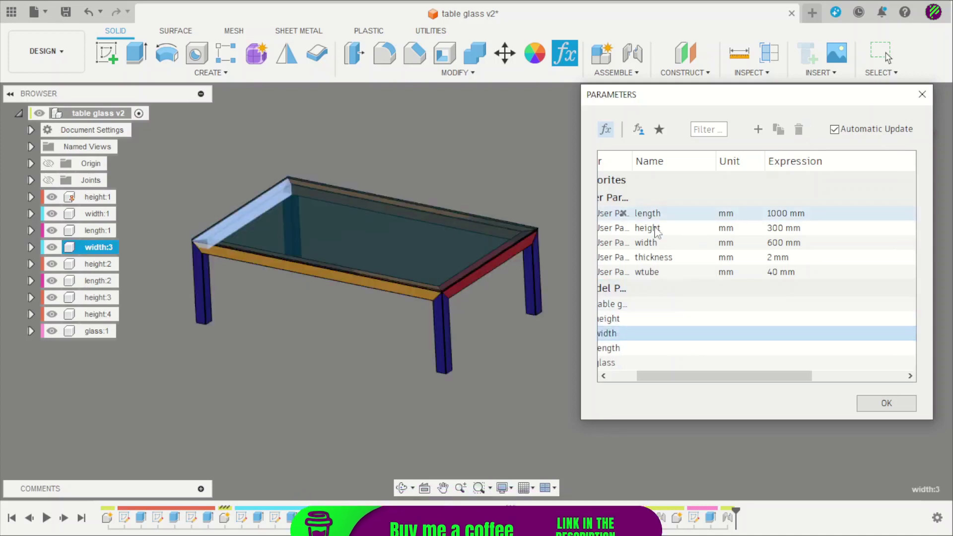
left_click_drag(632, 161, 734, 164)
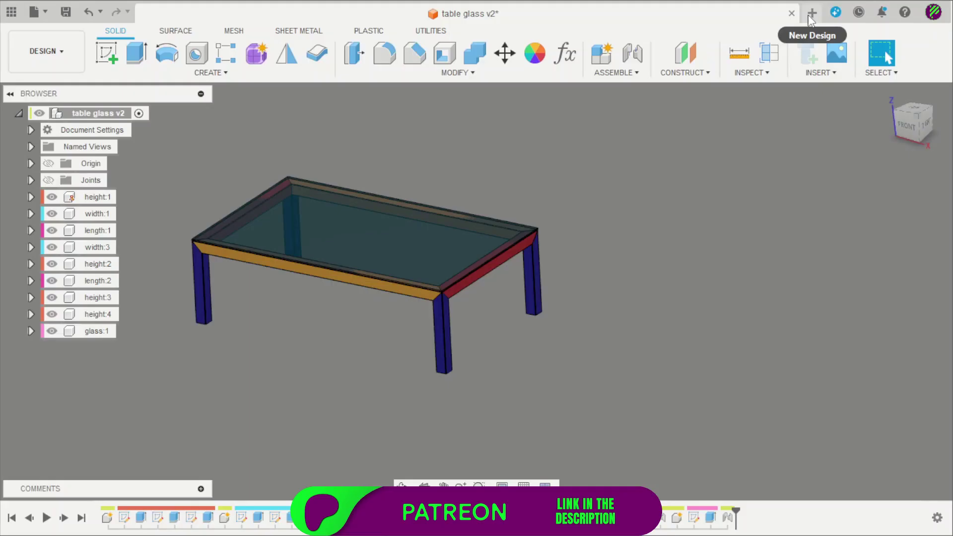
Start a new design for the parametric glass table and review its user parameters.
left_click(813, 15)
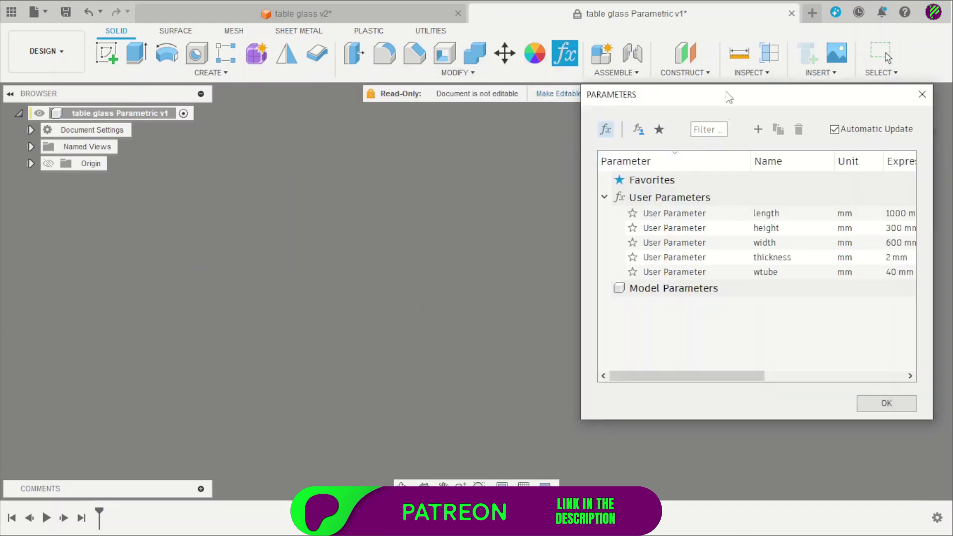
left_click_drag(729, 97, 739, 128)
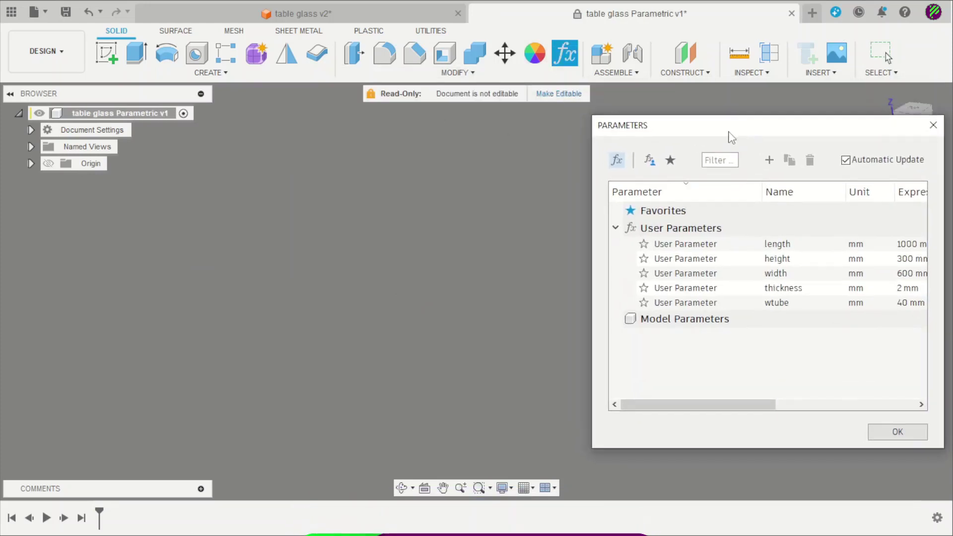
key("Escape")
Create and activate an internal standard component named height.
left_click(599, 64)
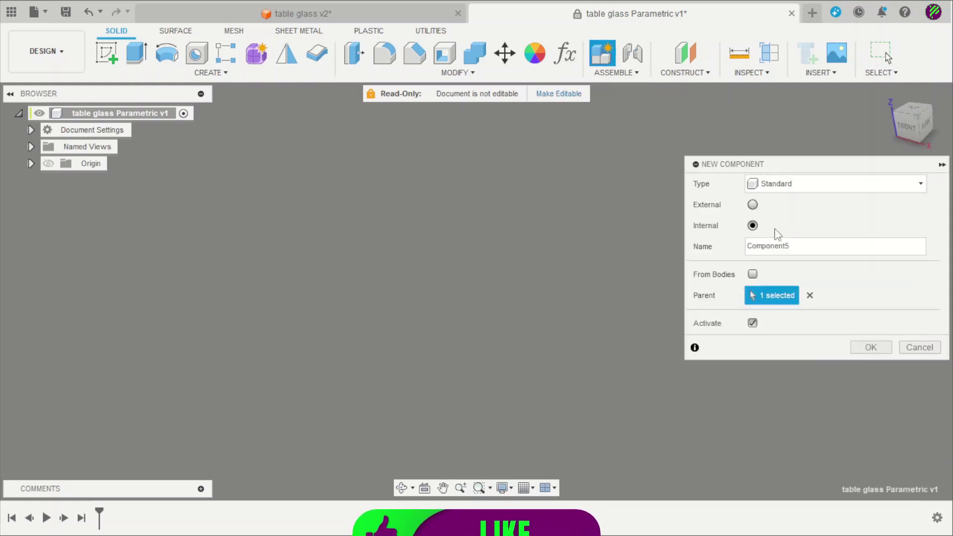
left_click_drag(809, 249, 713, 256)
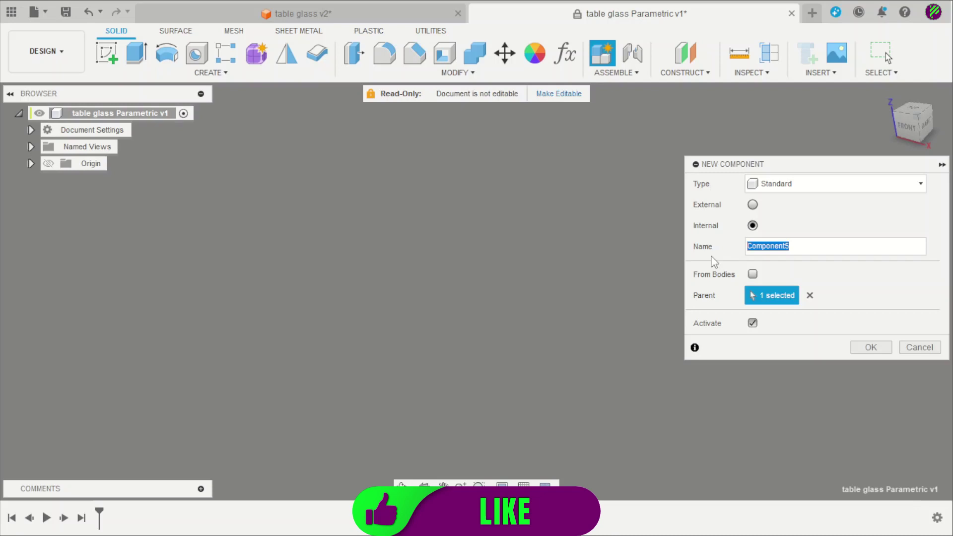
left_click(870, 347)
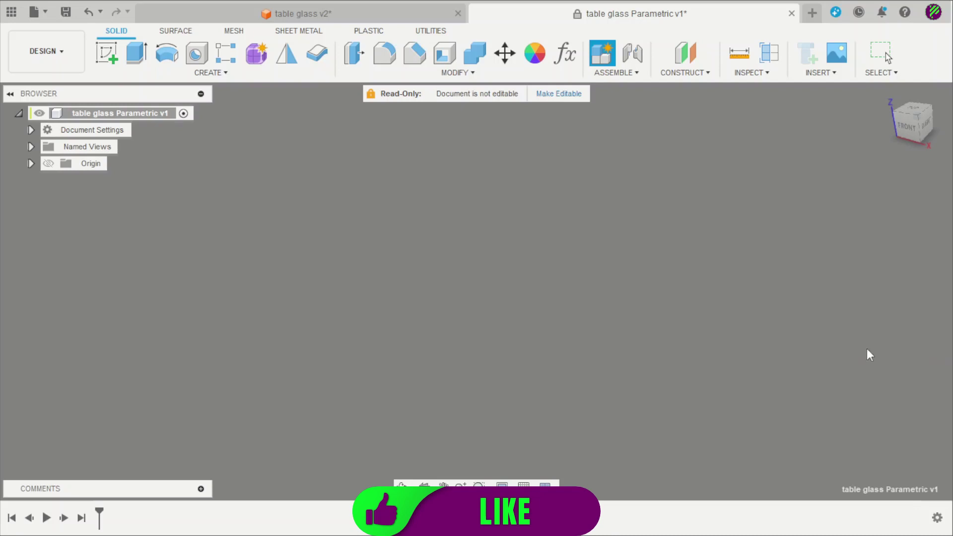
Create a sketch on the horizontal XY plane and start a center rectangle at the origin.
left_click(105, 52)
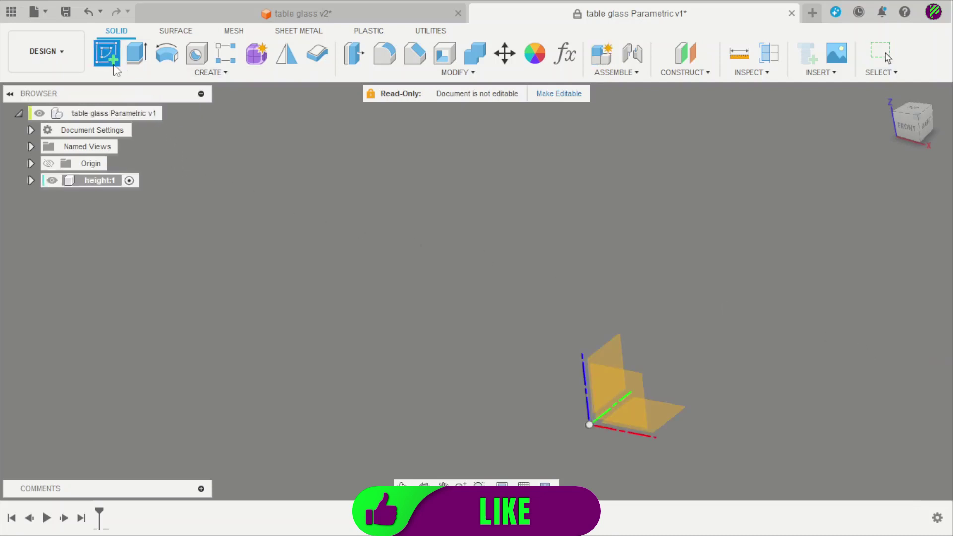
left_click(671, 413)
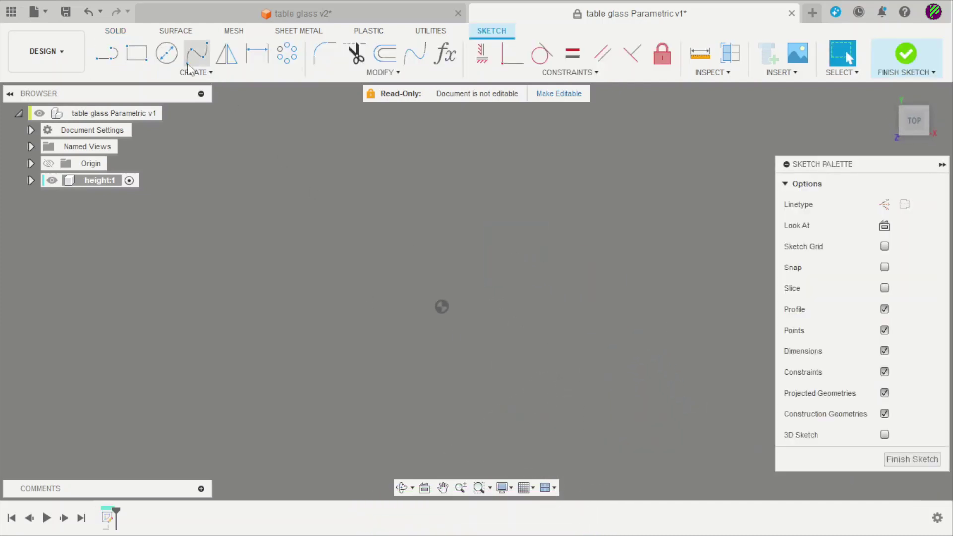
left_click(191, 73)
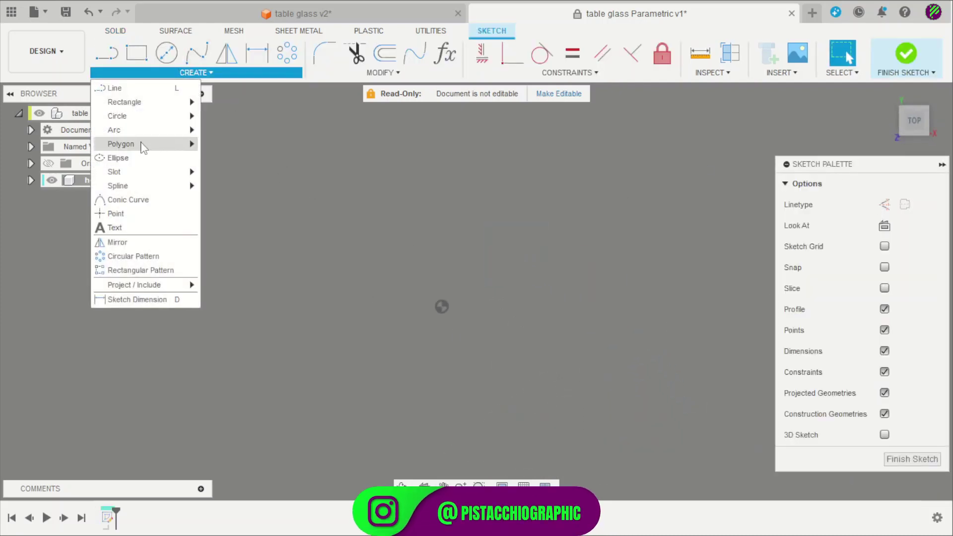
left_click(141, 55)
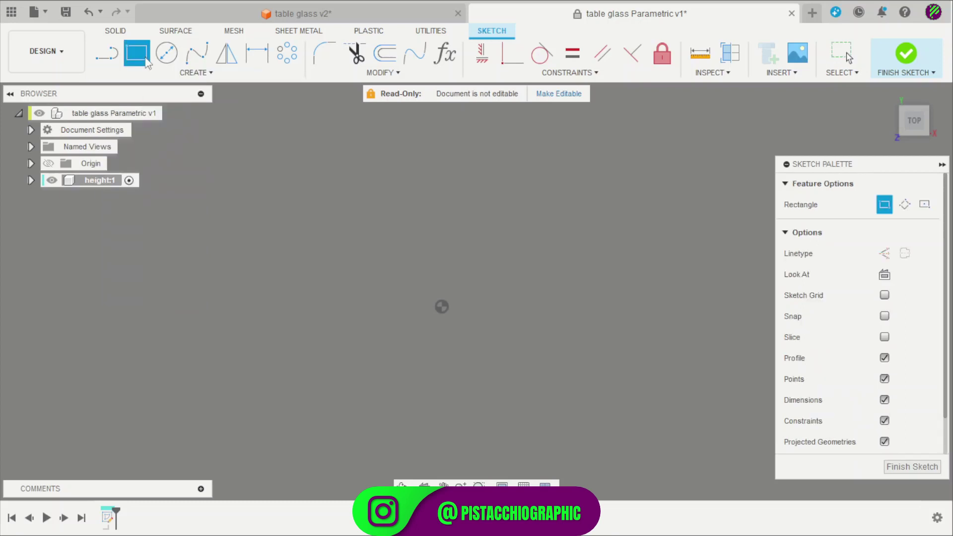
left_click(925, 205)
left_click(454, 304)
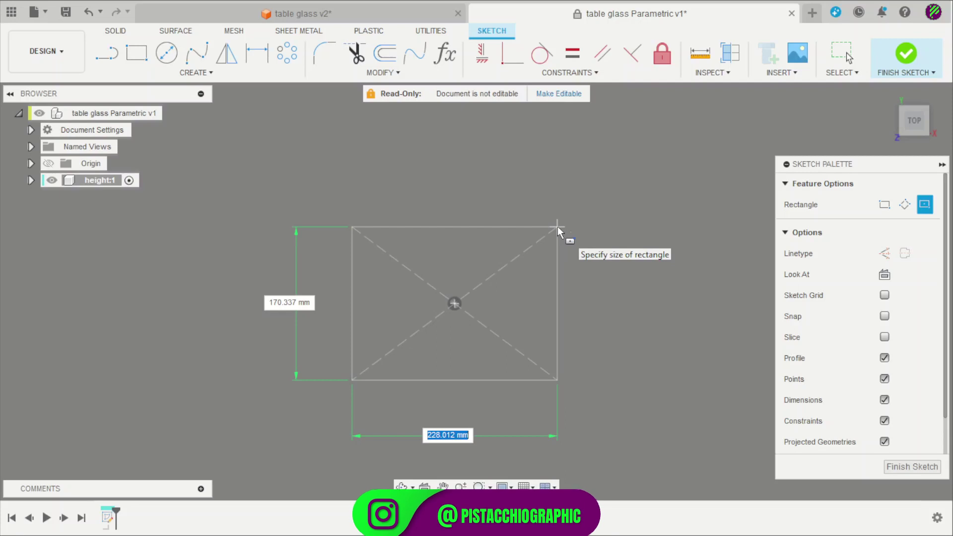
Set both the width and the height of the center rectangle to the parameter wtube.
type("w")
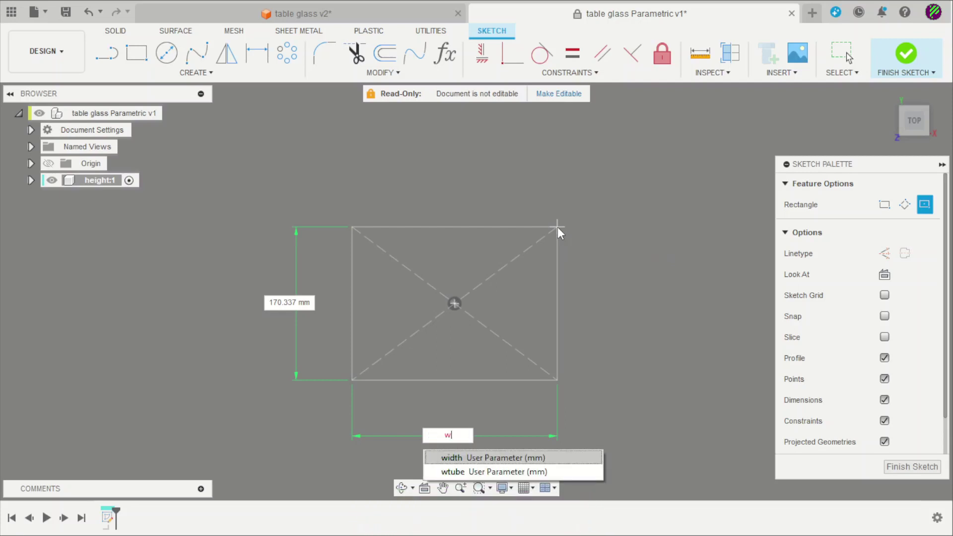
key("Down")
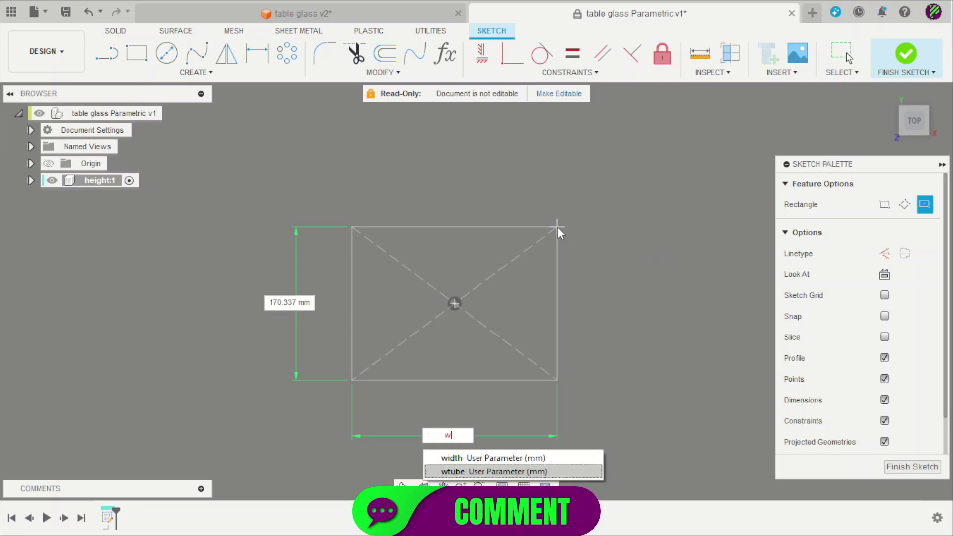
key("Return")
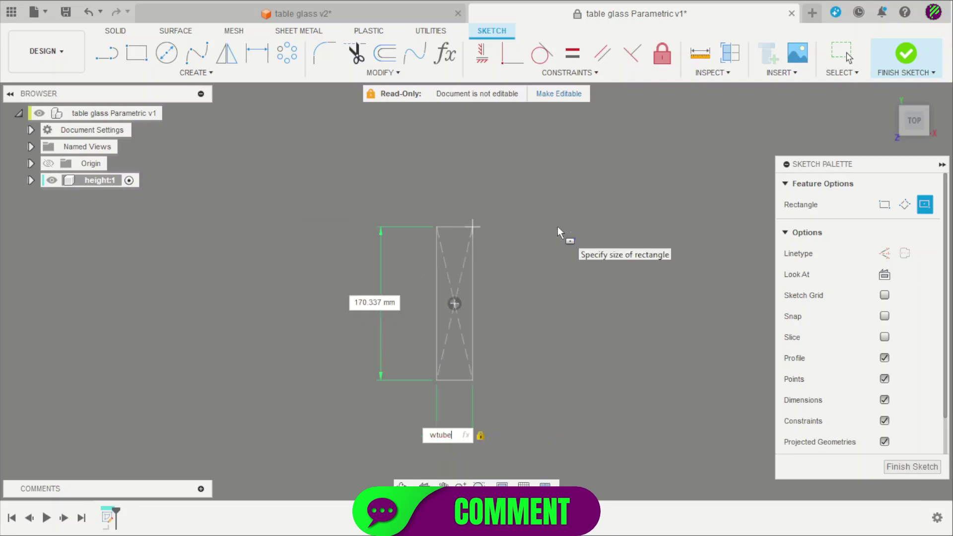
key("Tab")
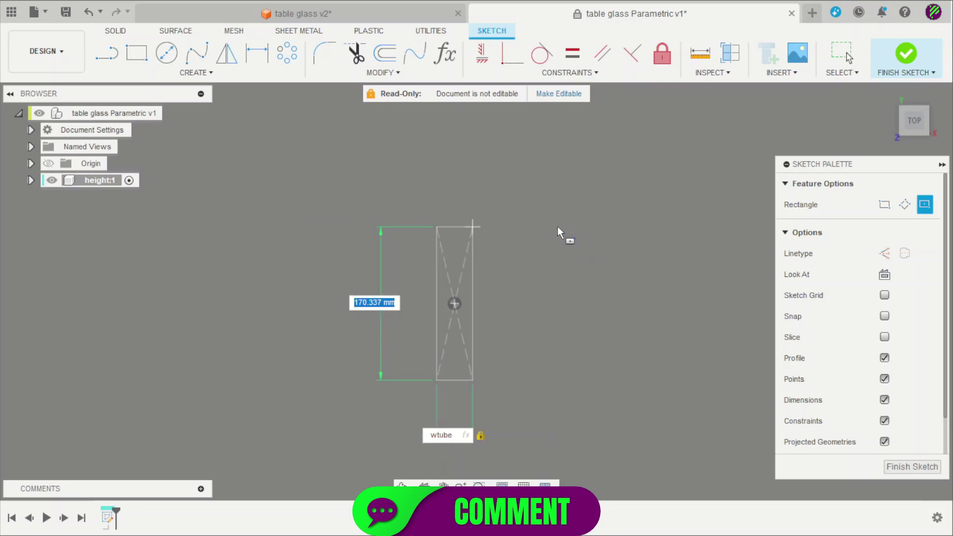
type("wtube")
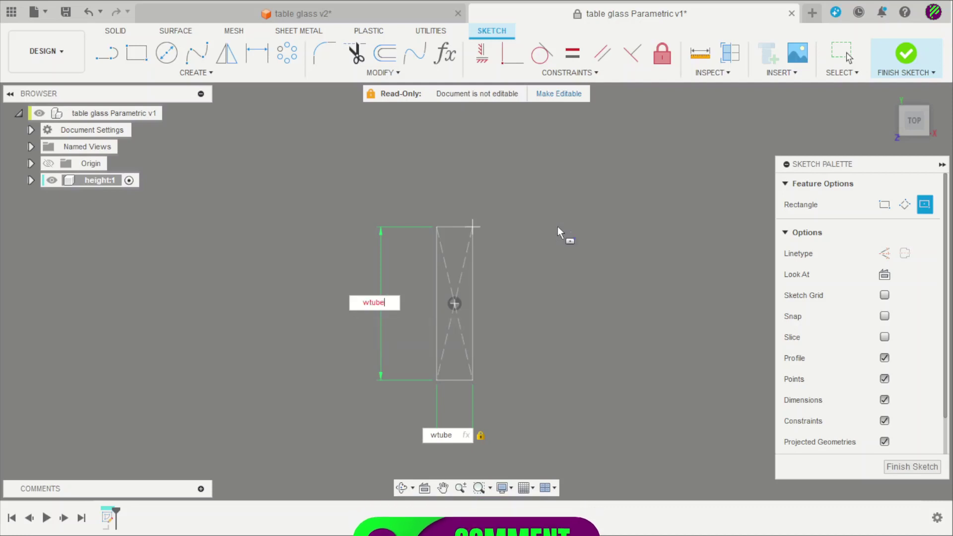
key("Return")
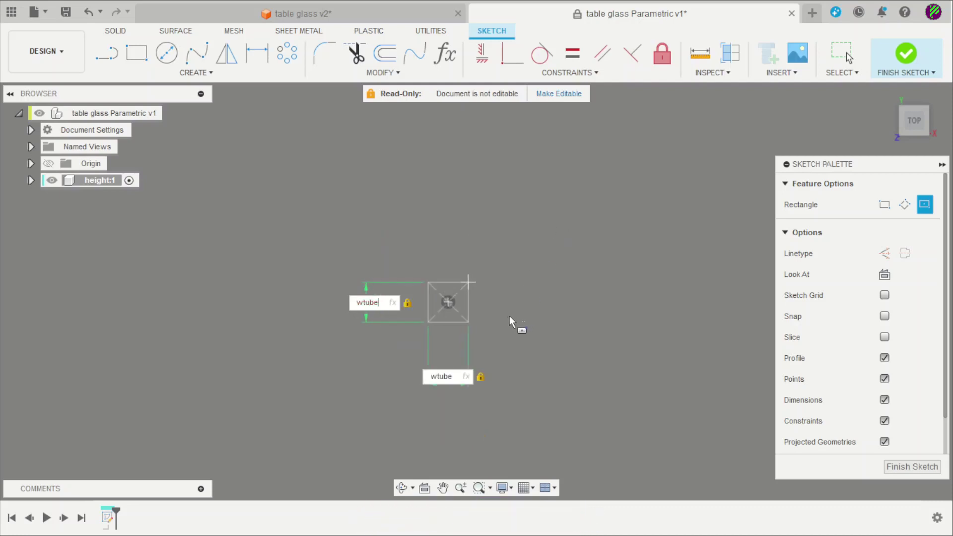
key("Escape")
key("F6")
Offset the square's outline inward by the parameter thickness to form the tube wall.
left_click(384, 53)
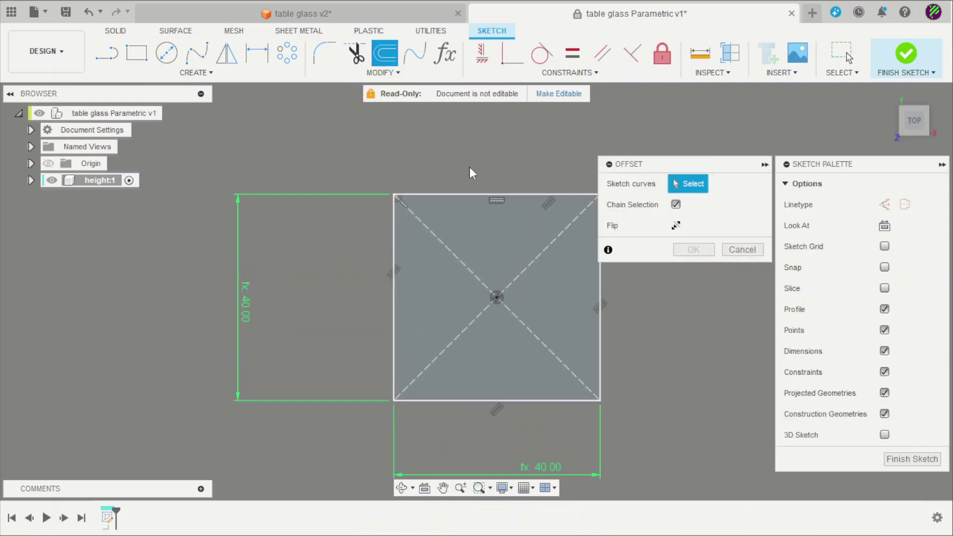
left_click(471, 193)
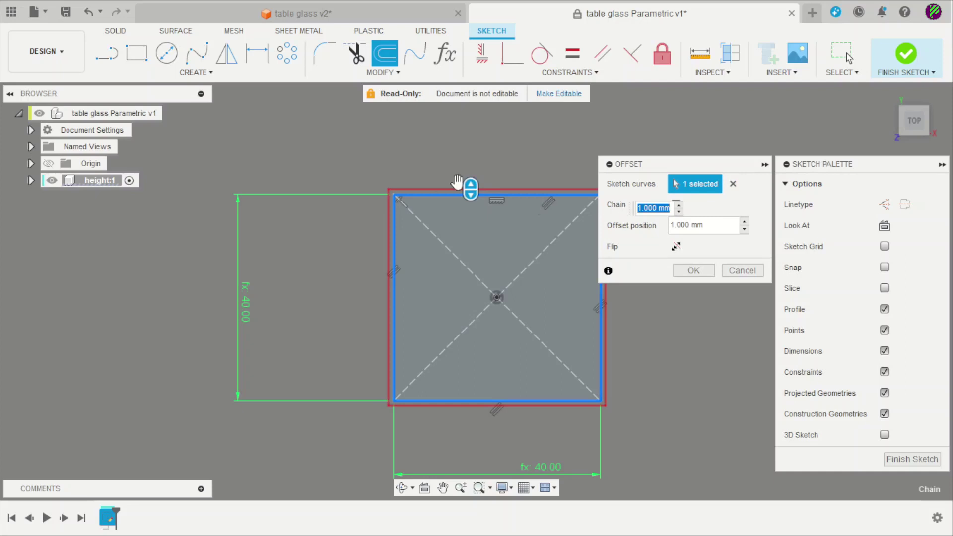
left_click_drag(471, 188, 471, 214)
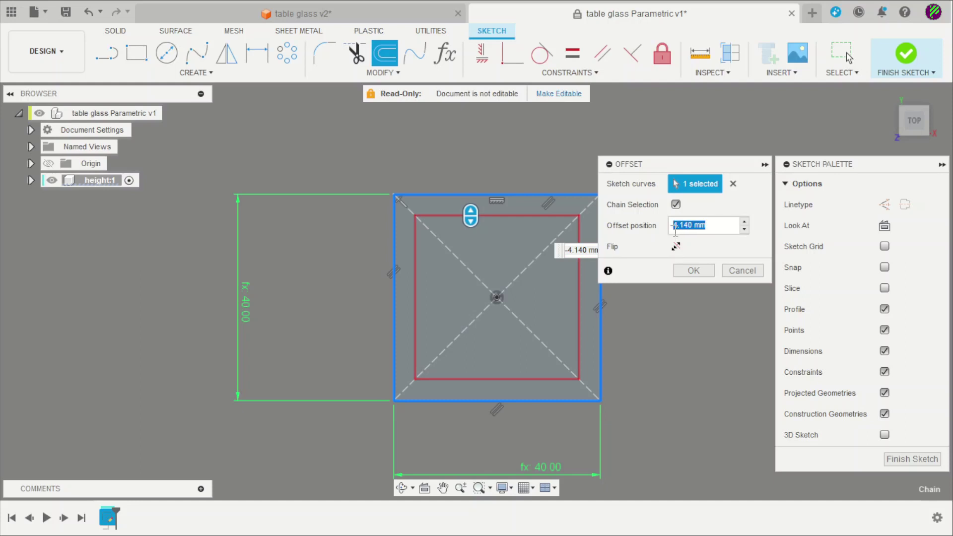
type("t")
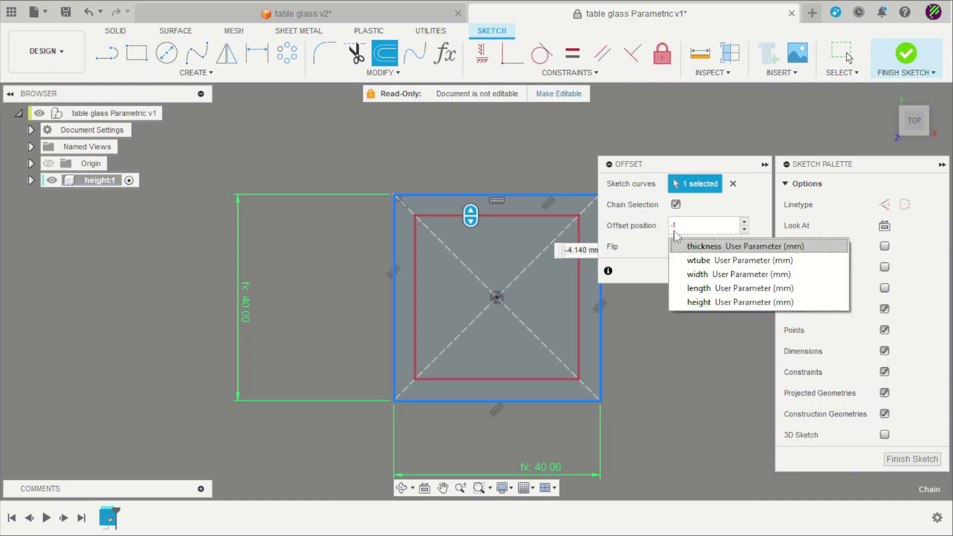
key("Return")
left_click(696, 270)
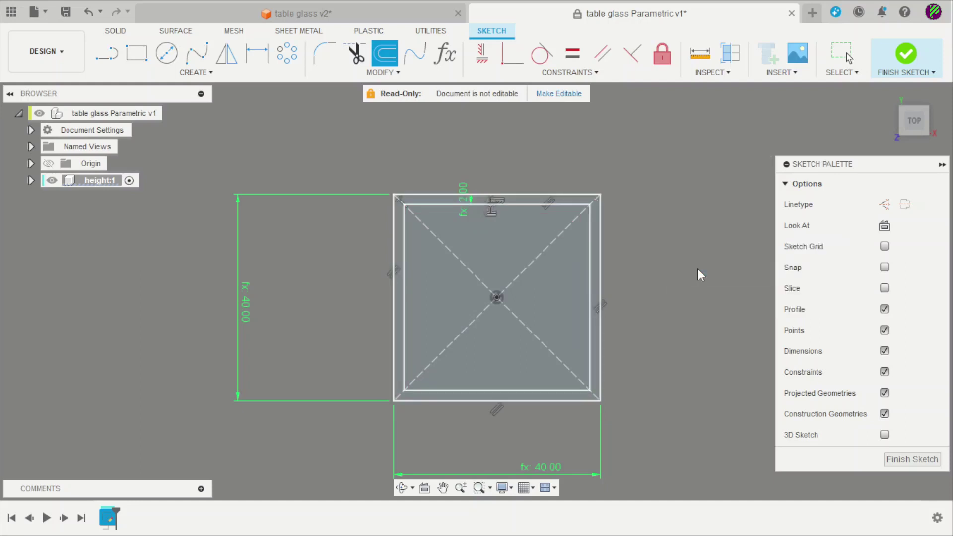
Fillet all four outer corners of the square tube profile with a 10 mm radius.
scroll(472, 206, "up", 2)
left_click(325, 54)
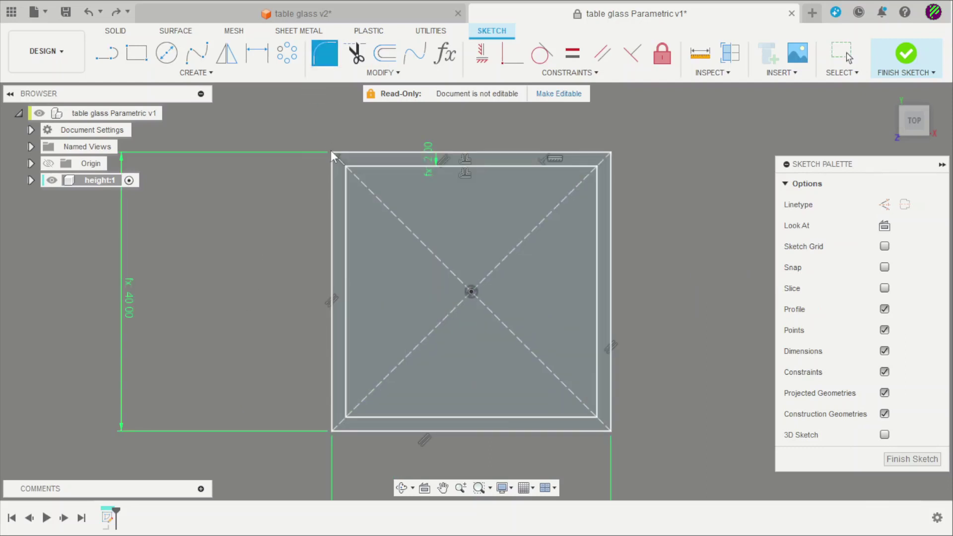
left_click(333, 184)
left_click(392, 153)
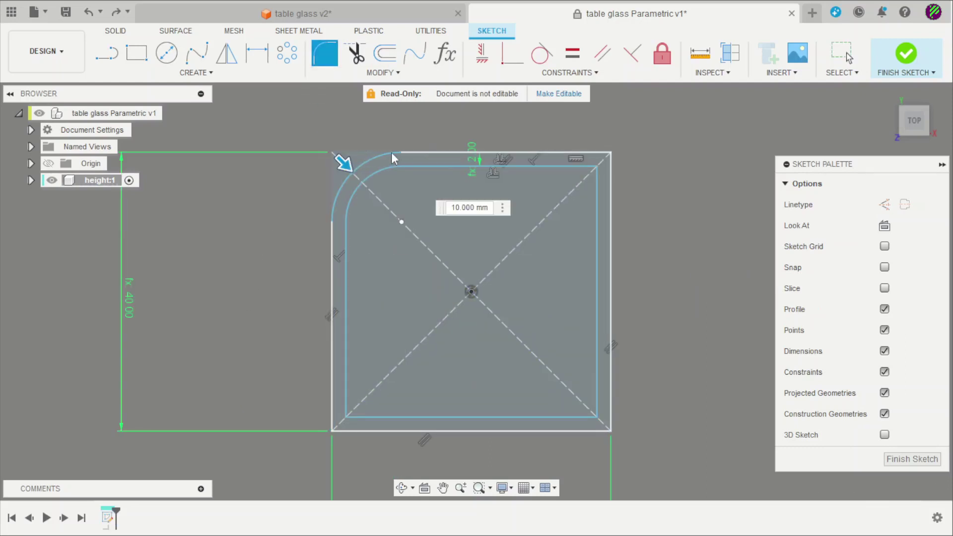
left_click(550, 154)
left_click(611, 209)
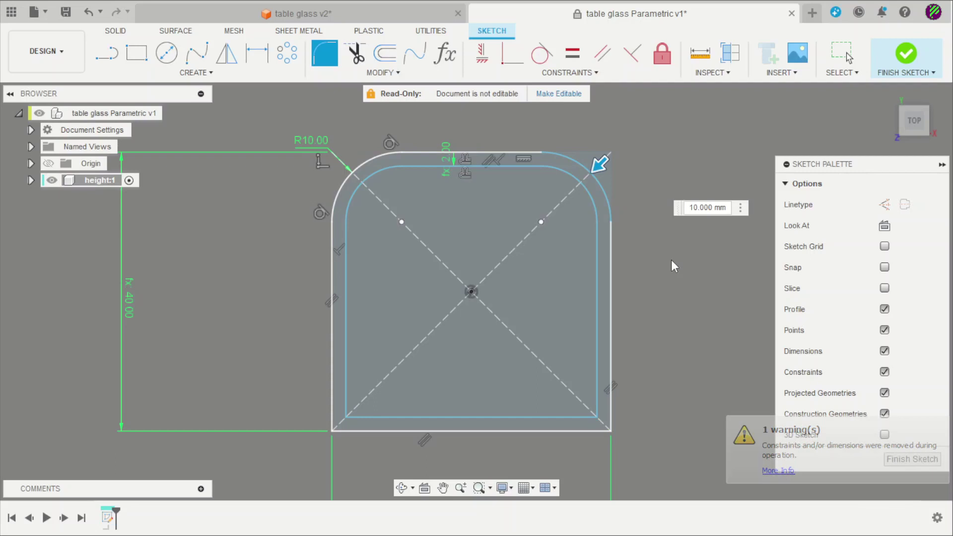
left_click(611, 374)
left_click(570, 431)
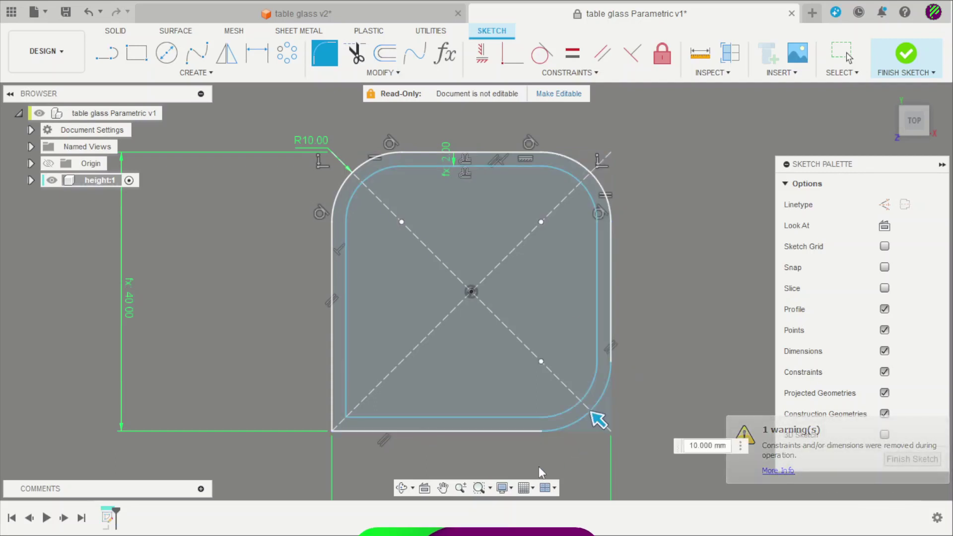
left_click(401, 430)
left_click(333, 368)
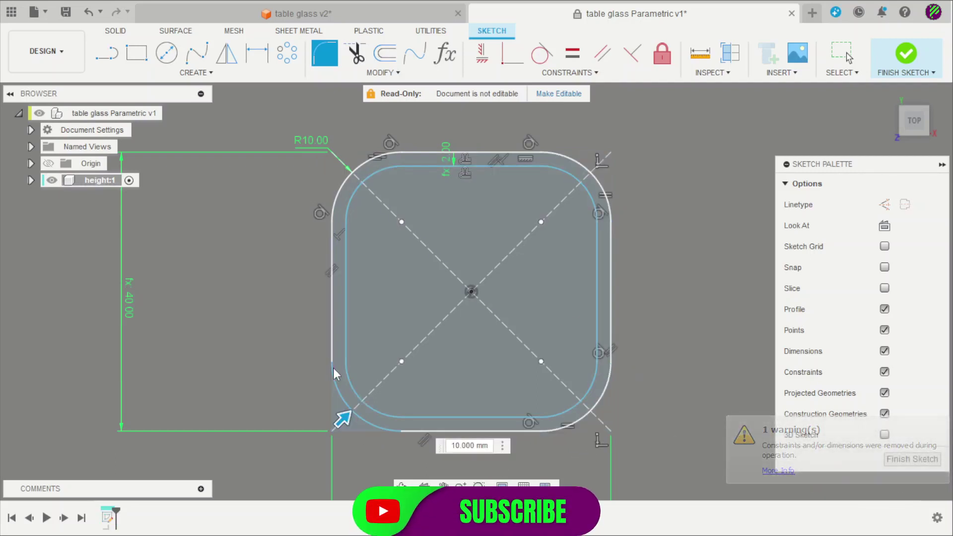
key("Return")
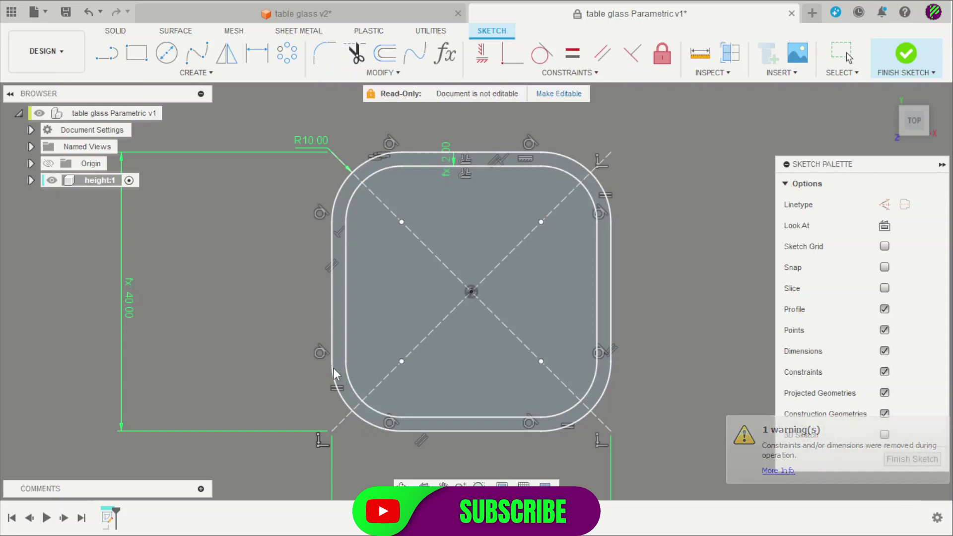
Set the corner fillet radius to the parameter thickness and finish the sketch.
left_click(315, 141)
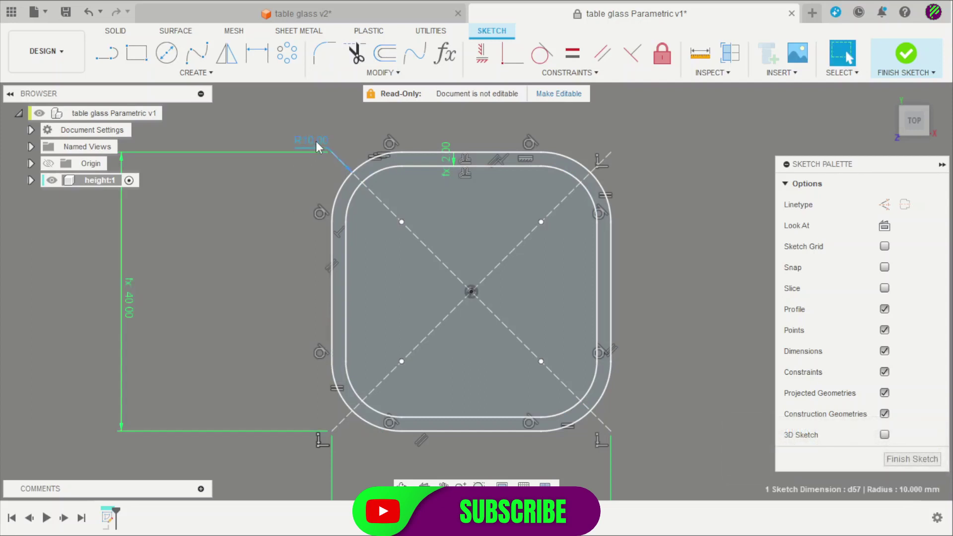
double_click(316, 141)
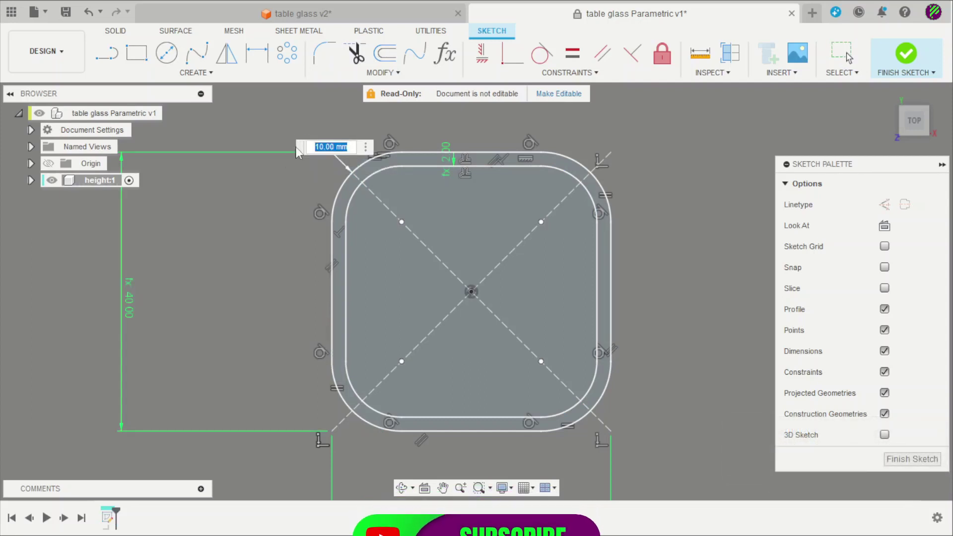
type("t")
key("Down")
key("Up")
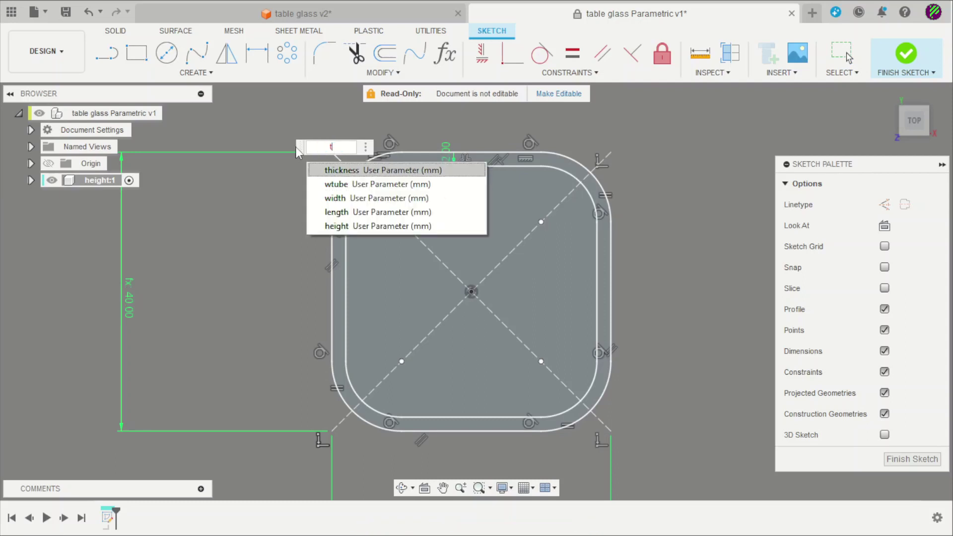
key("Return")
key("Return")
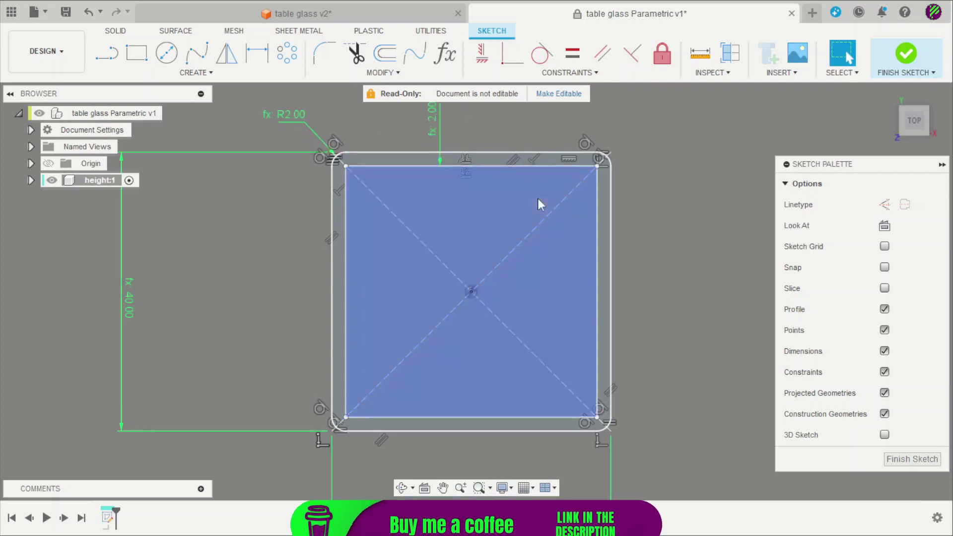
scroll(546, 214, "down", 2)
left_click(913, 53)
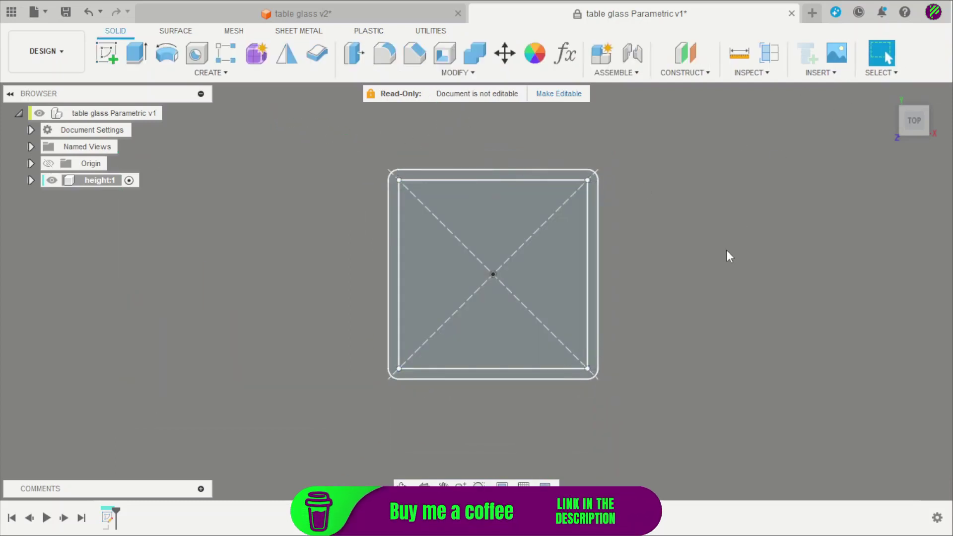
Extrude the tube wall profile as a new body by the parameter height.
mouse_move(726, 249)
middle_mouse_down("shift")
mouse_move(724, 162)
mouse_move(698, 179)
middle_mouse_up("shift")
middle_click_drag(317, 246, 464, 231, "shift")
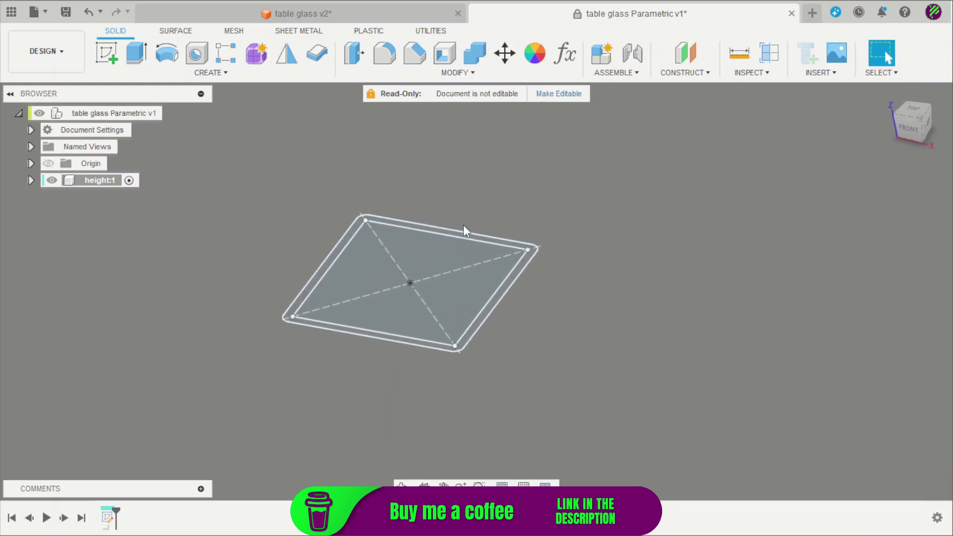
left_click(137, 55)
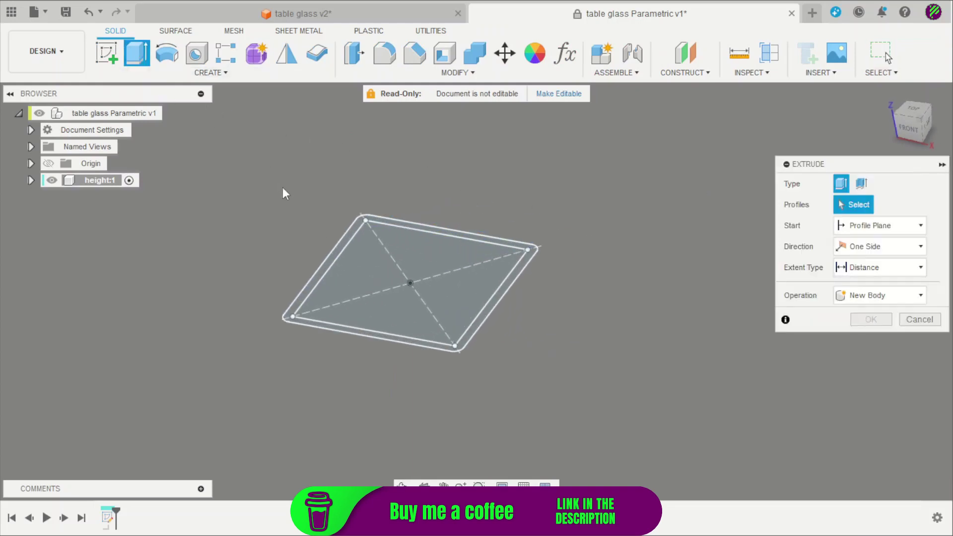
left_click(331, 254)
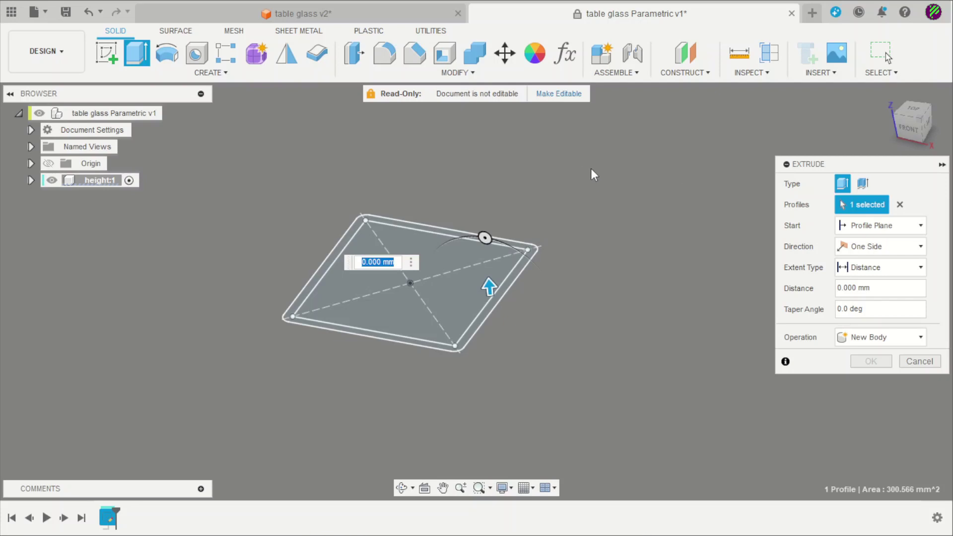
type("h")
left_click(401, 285)
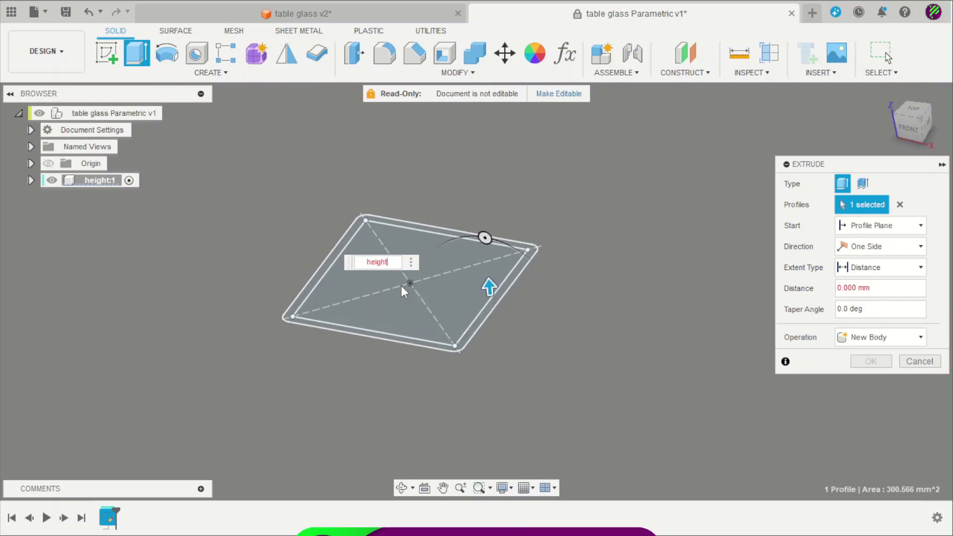
left_click(870, 363)
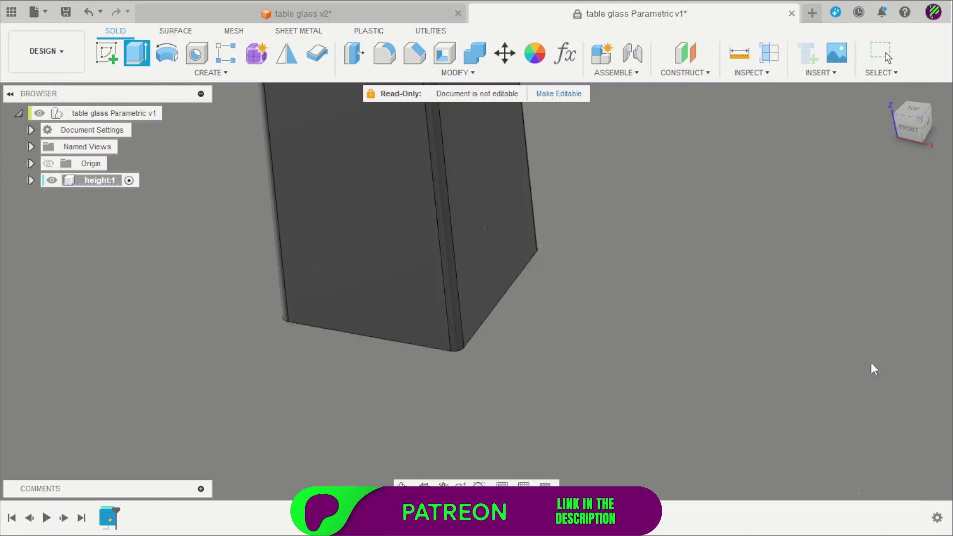
Create a sketch on the tube's right side face and project the face's top edge into it.
scroll(576, 376, "down", 6)
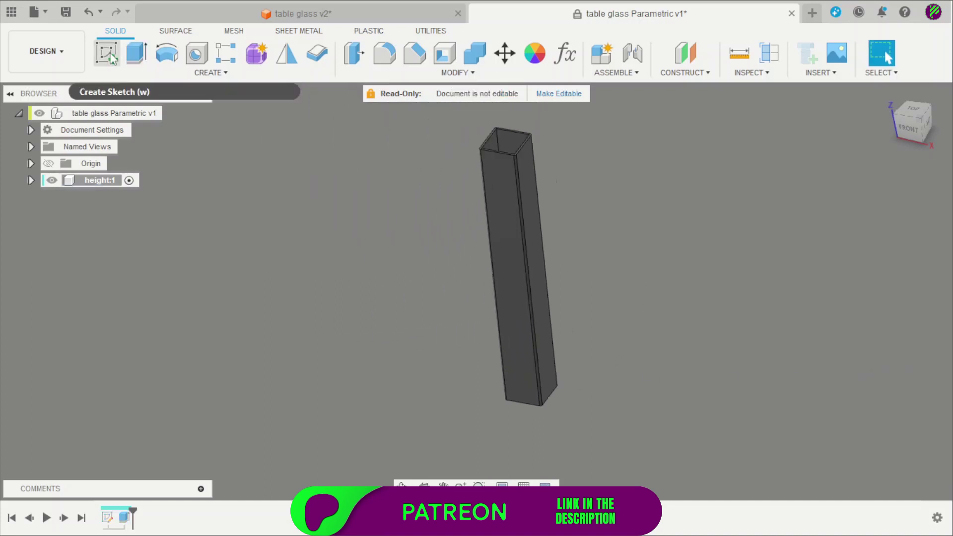
left_click(106, 53)
scroll(551, 151, "up", 4)
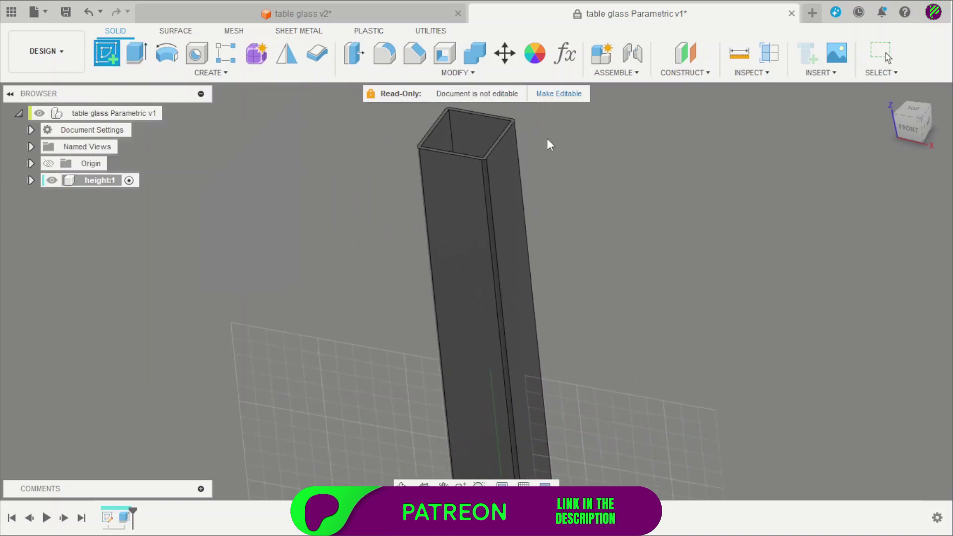
left_click(524, 185)
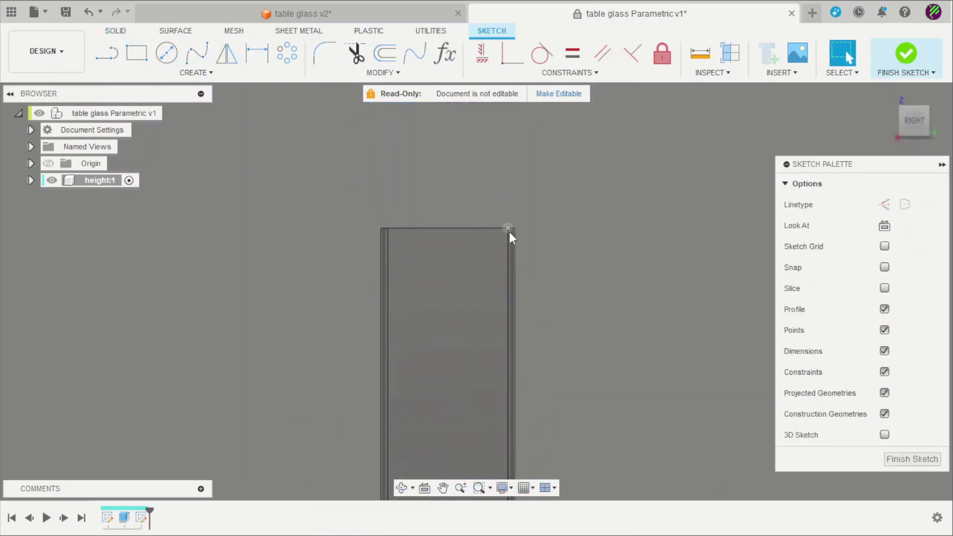
key("p")
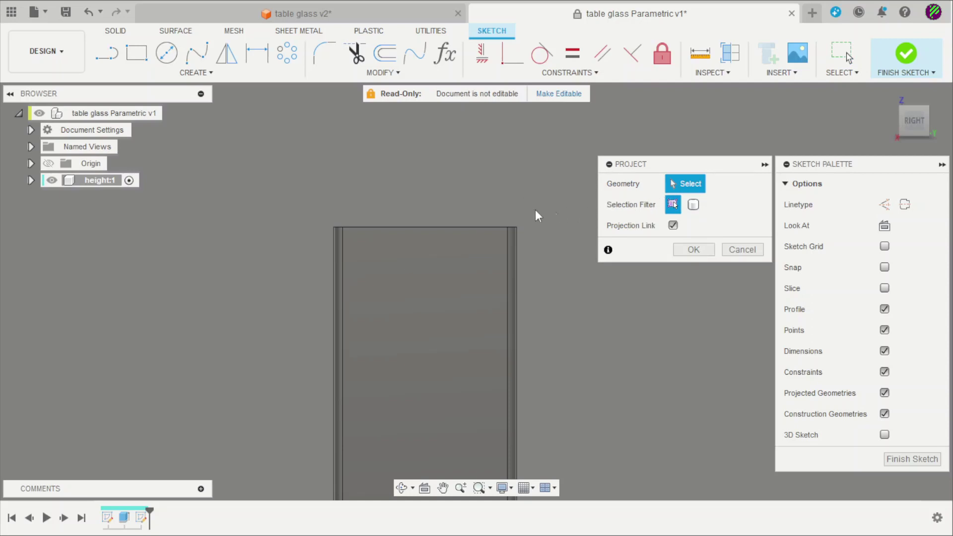
left_click(468, 228)
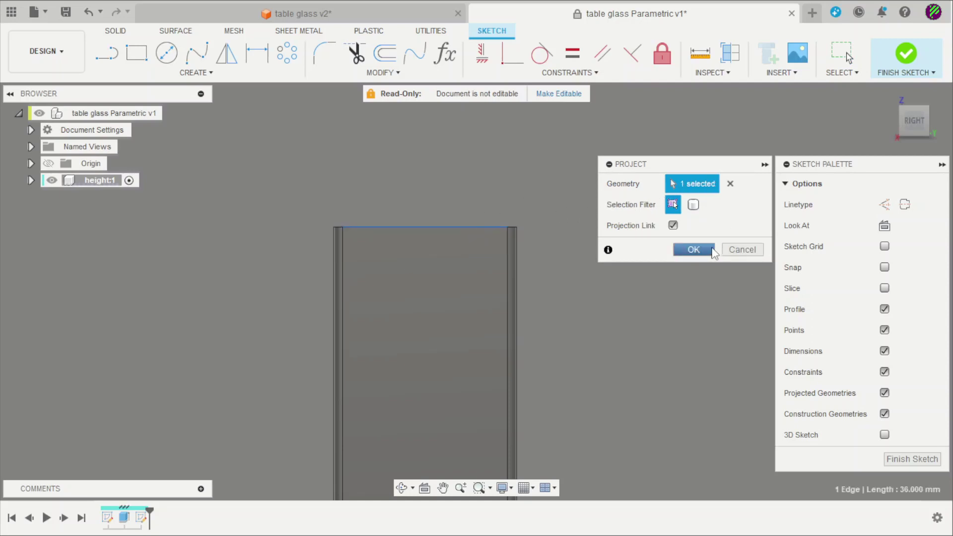
left_click(693, 249)
Sketch a closed right triangle over the tube's top end, with a horizontal line about 64 mm long and a vertical line about 43 mm long.
left_click(107, 54)
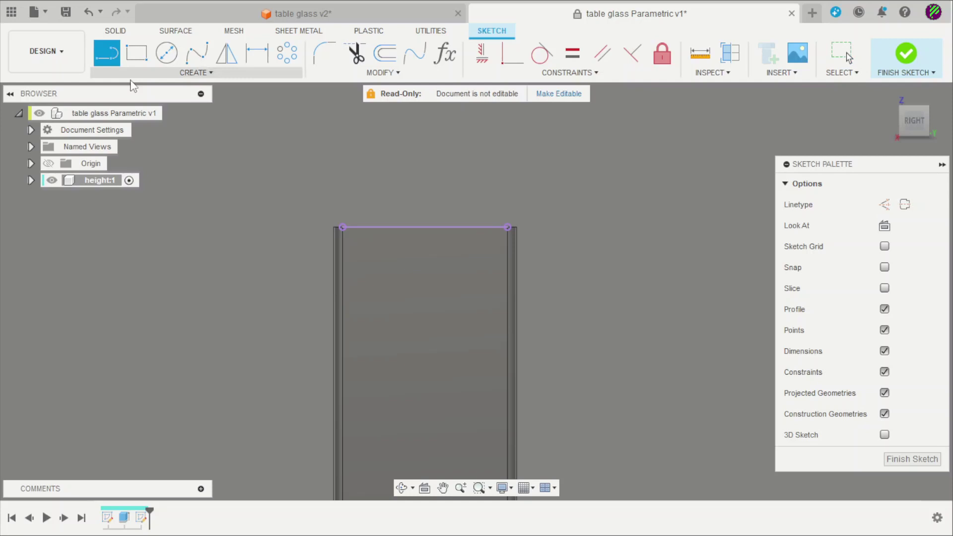
left_click(293, 158)
left_click(587, 158)
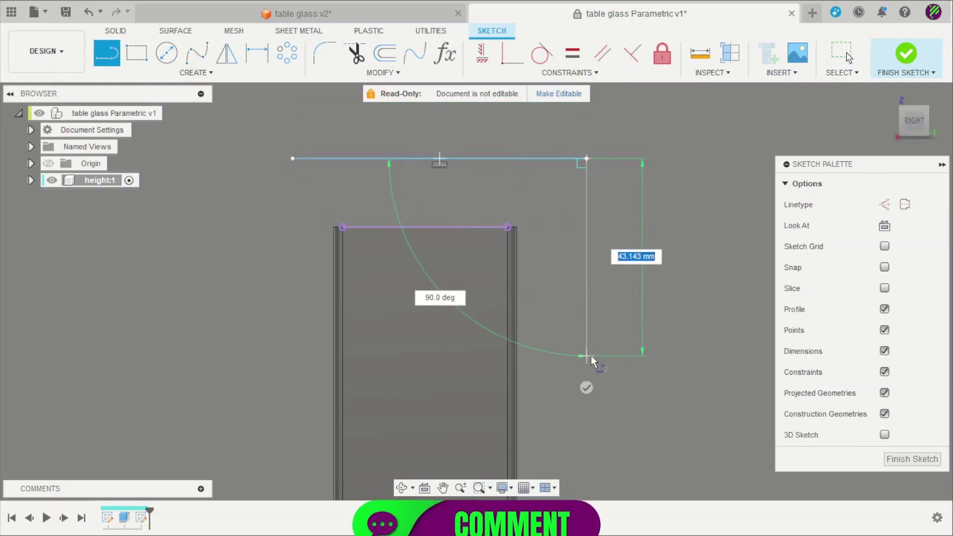
left_click(586, 356)
left_click(293, 158)
key("Escape")
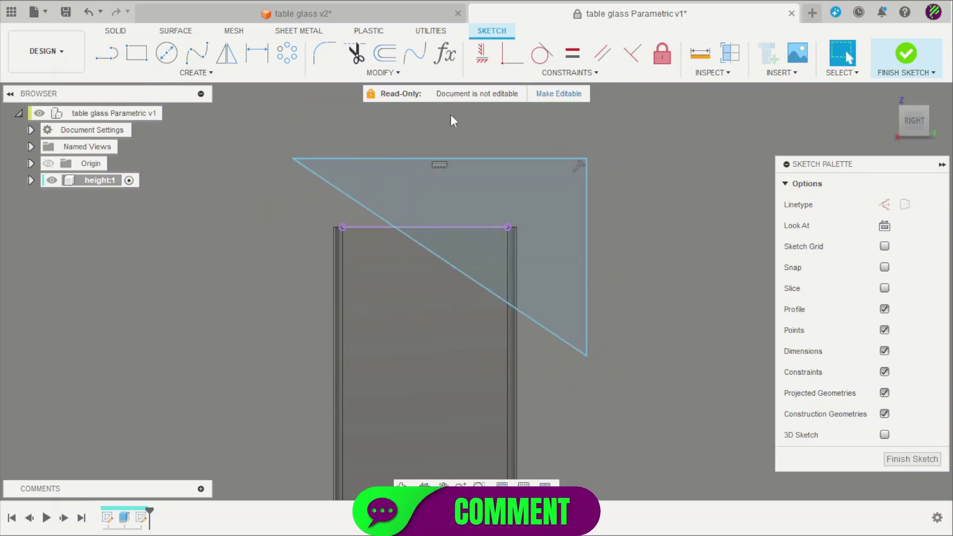
Apply a midpoint constraint between the triangle's horizontal line and the projected top edge of the tube.
left_click(566, 72)
left_click(494, 170)
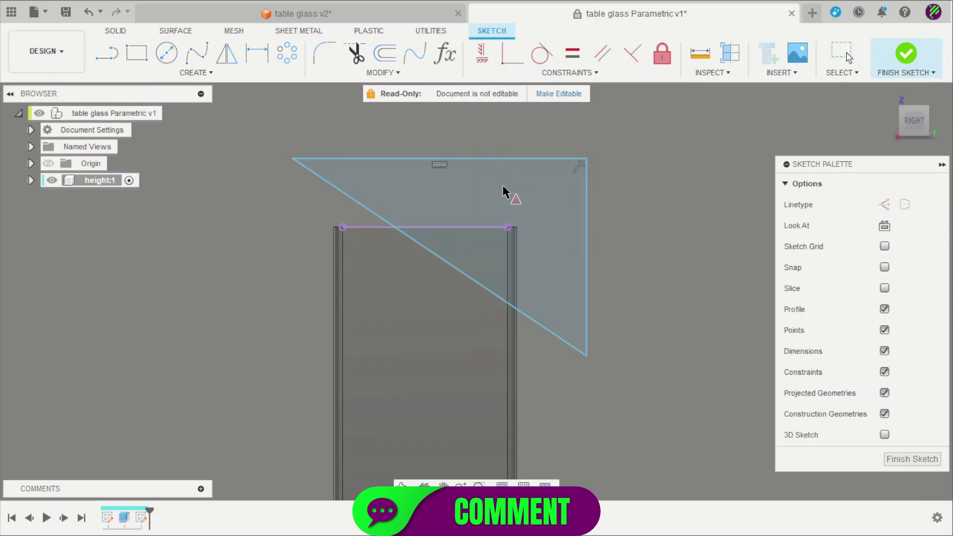
left_click(504, 164)
left_click(459, 227)
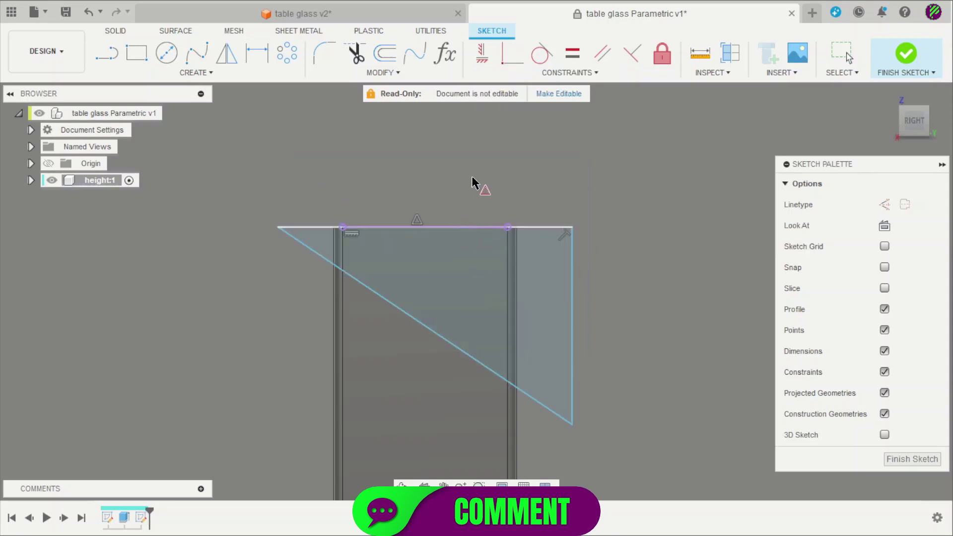
Dimension the triangle's top line and set its length to the parameter wtube.
key("d")
left_click(537, 228)
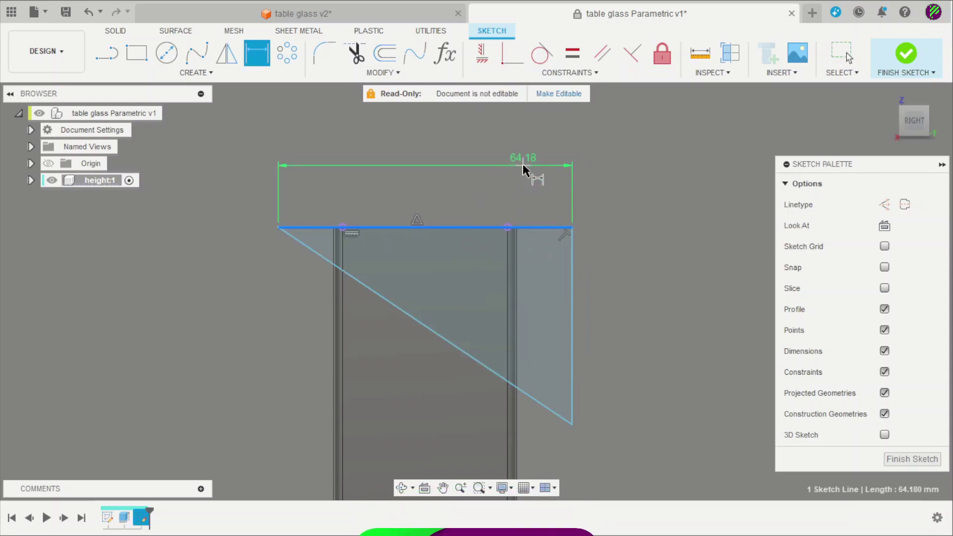
left_click(524, 166)
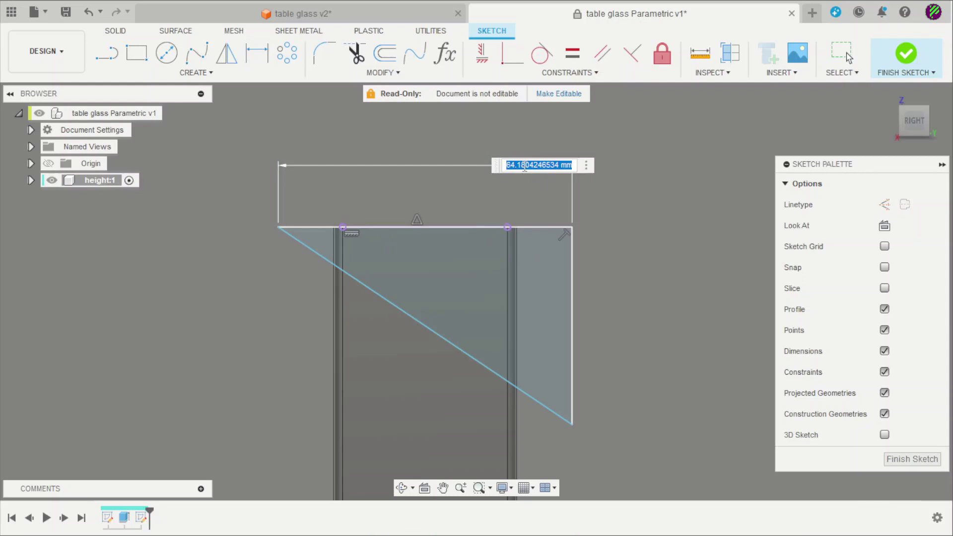
type("w")
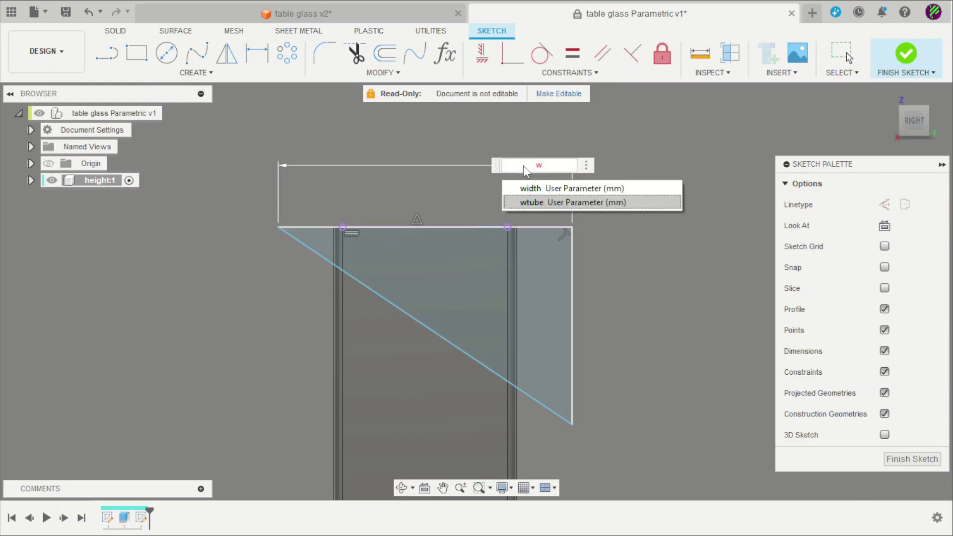
key("Return")
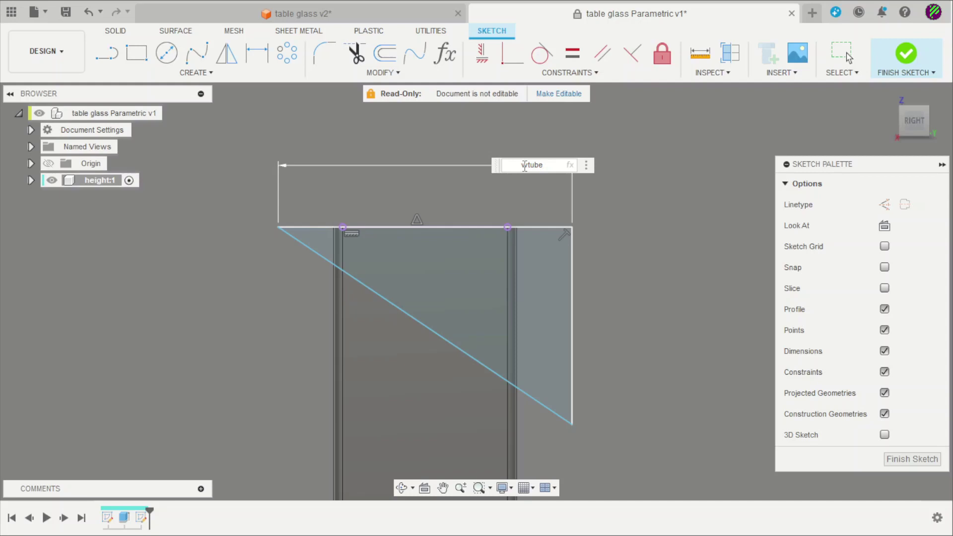
key("Return")
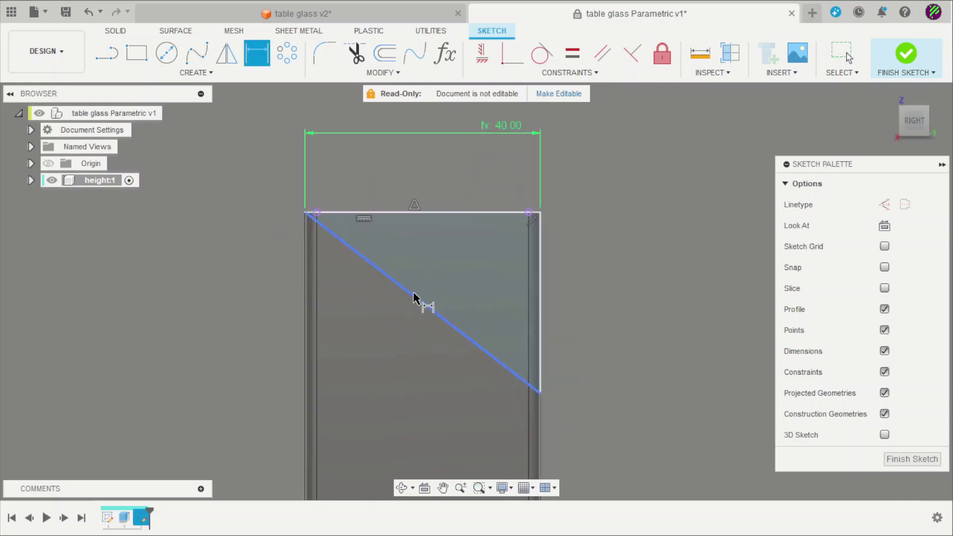
Set the angle between the triangle's top line and its sloped line to 45 degrees and finish the sketch.
left_click(414, 297)
left_click(424, 214)
left_click(432, 251)
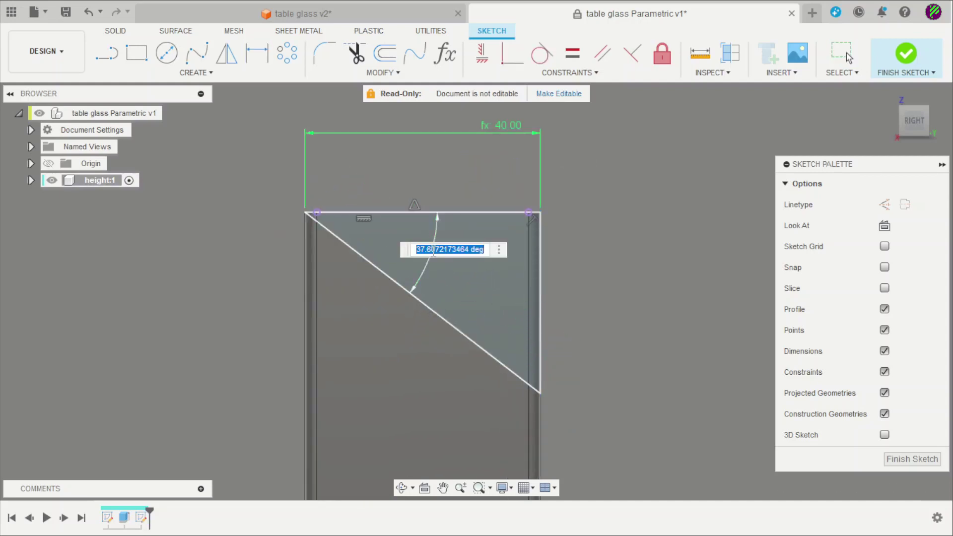
type("45")
key("Return")
key("Escape")
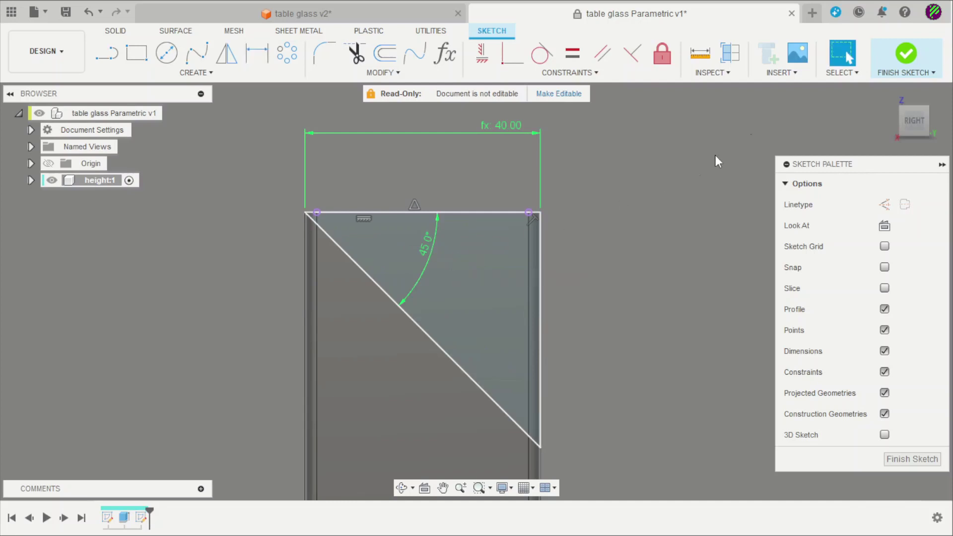
left_click(900, 60)
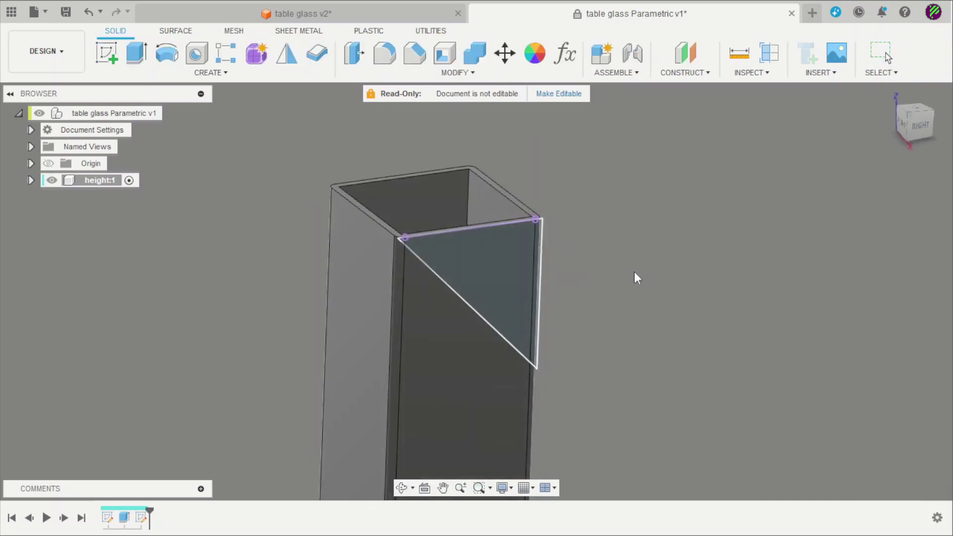
Extrude the triangular profile as a cut through the tube's top end, with the extent set to All.
key("e")
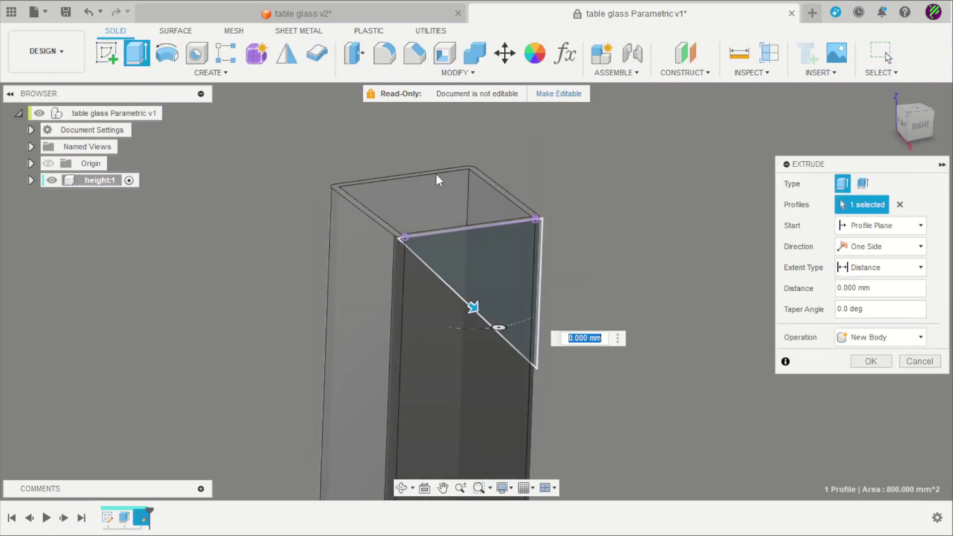
left_click_drag(464, 304, 374, 200)
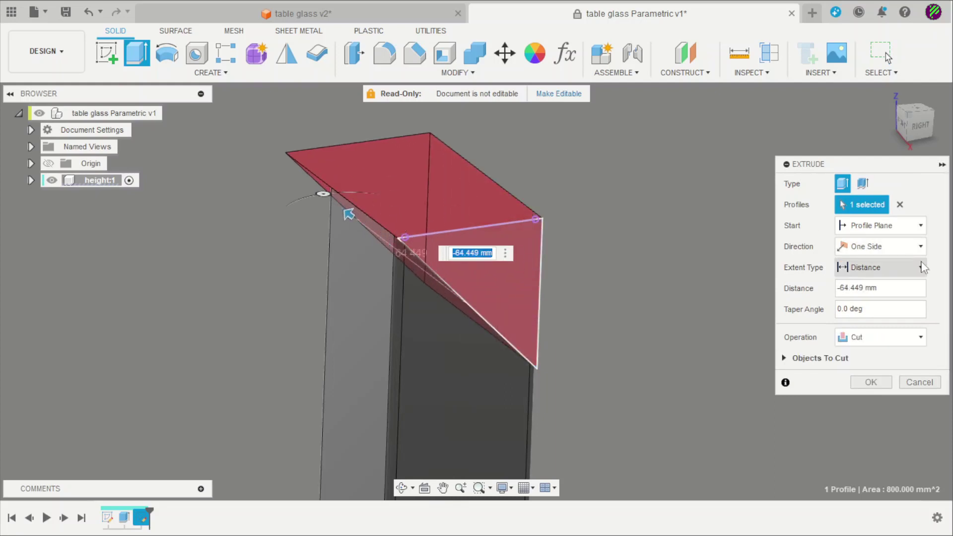
left_click(878, 268)
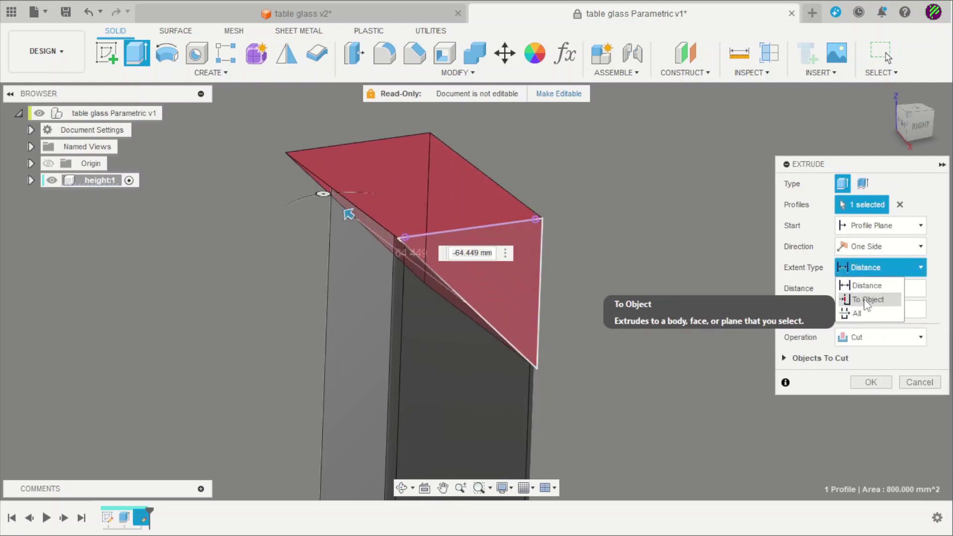
left_click(863, 313)
left_click(872, 382)
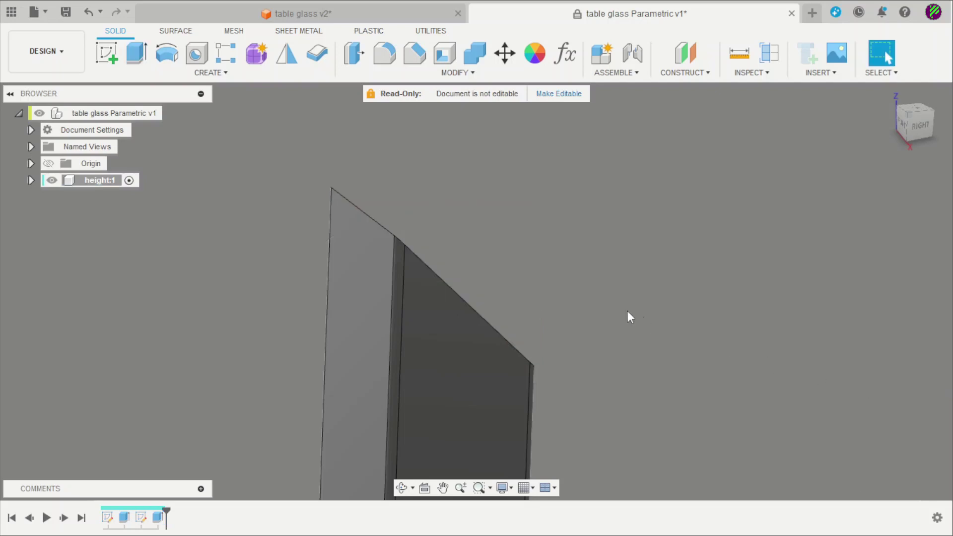
Start a sketch on the tube's front plane and project the tube's top edge into it.
middle_click_drag(627, 315, 603, 260, "shift")
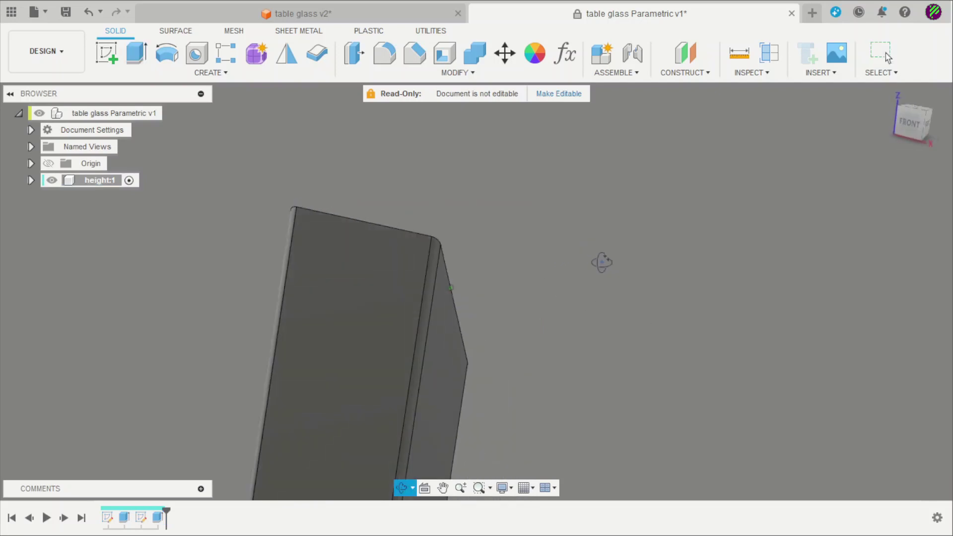
left_click(111, 52)
left_click(410, 236)
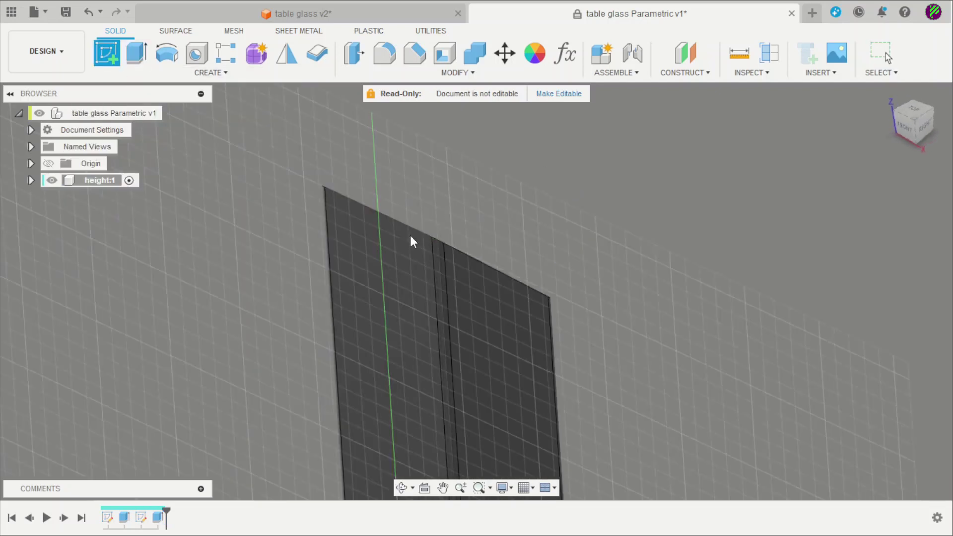
left_click(377, 278)
scroll(598, 342, "down", 5)
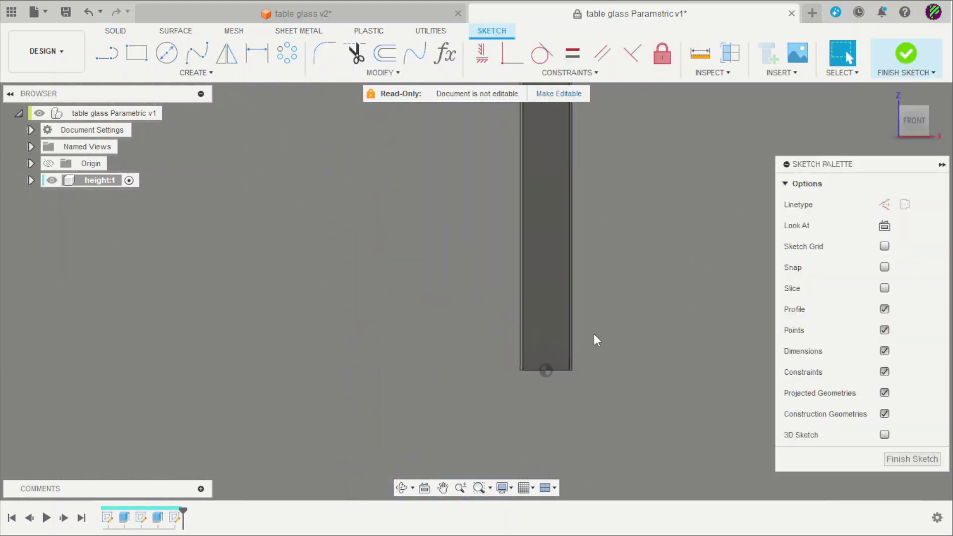
scroll(609, 195, "up", 5)
scroll(567, 229, "up", 3)
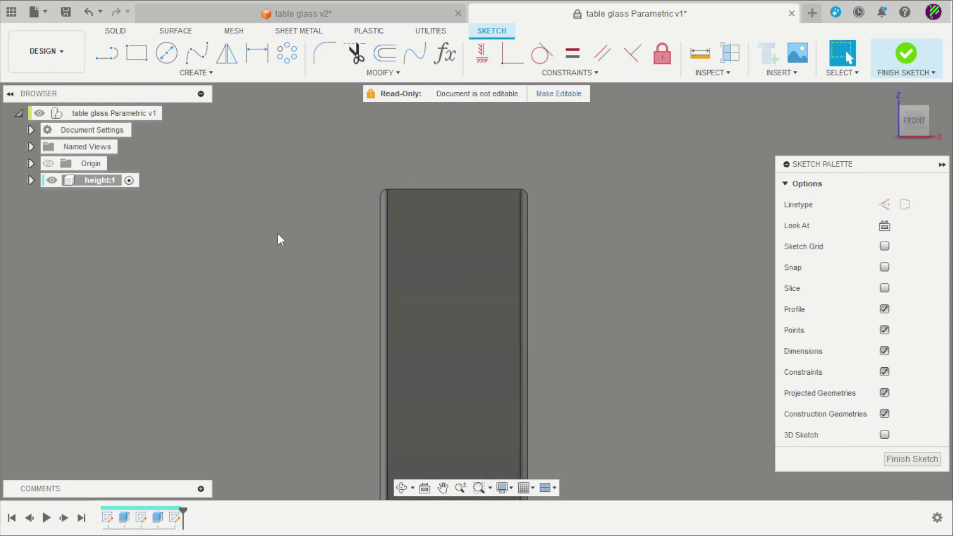
key("p")
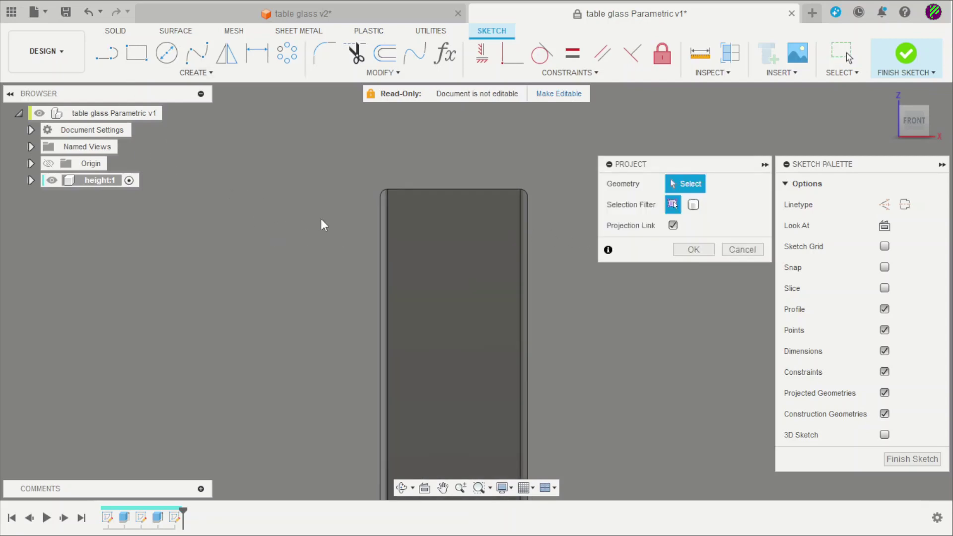
left_click(434, 189)
left_click(715, 250)
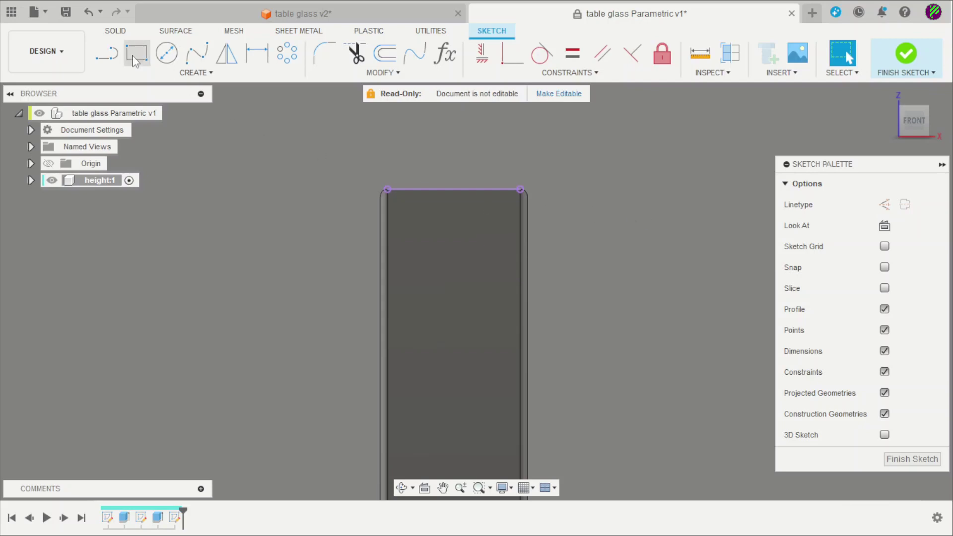
Sketch a closed right triangle over the tube's top end, with a horizontal line about 59 mm long and a vertical line about 51 mm long.
left_click(106, 54)
left_click_drag(531, 126, 312, 127)
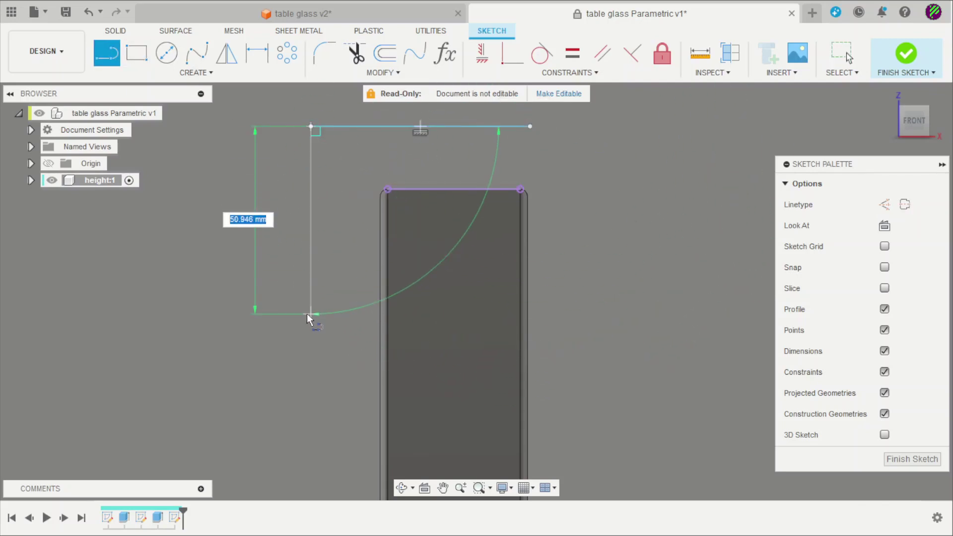
left_click(311, 314)
left_click(530, 126)
key("Escape")
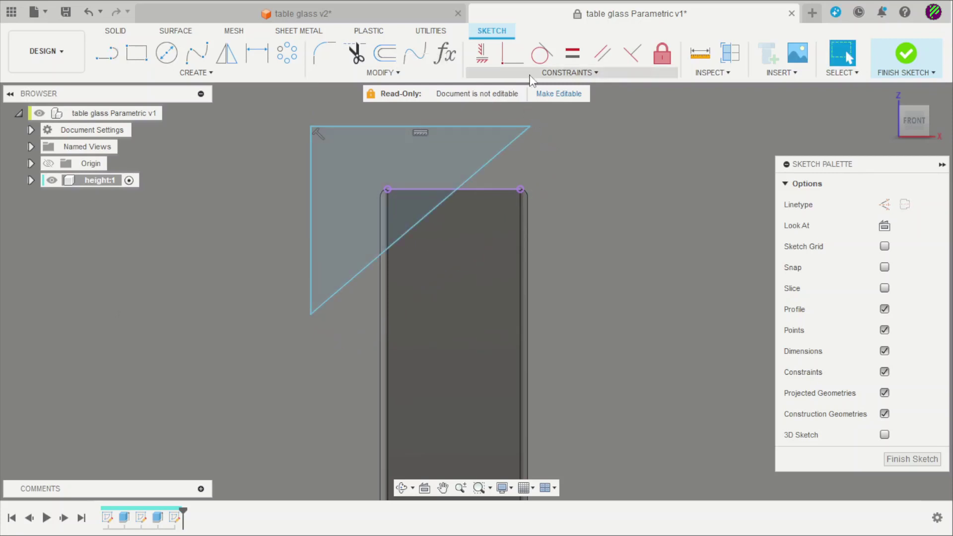
Apply a midpoint constraint between the new triangle's horizontal line and the projected top edge.
left_click(532, 77)
left_click(510, 183)
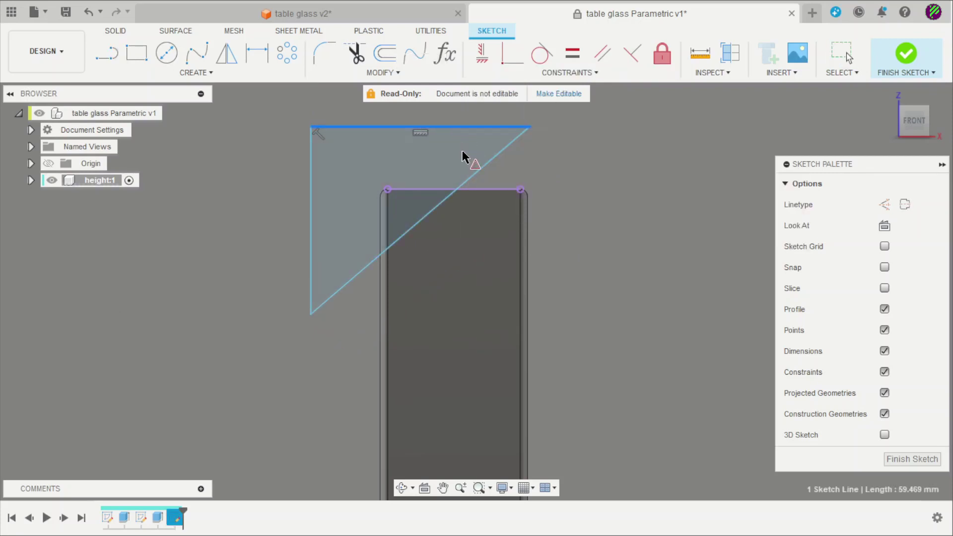
left_click(496, 190)
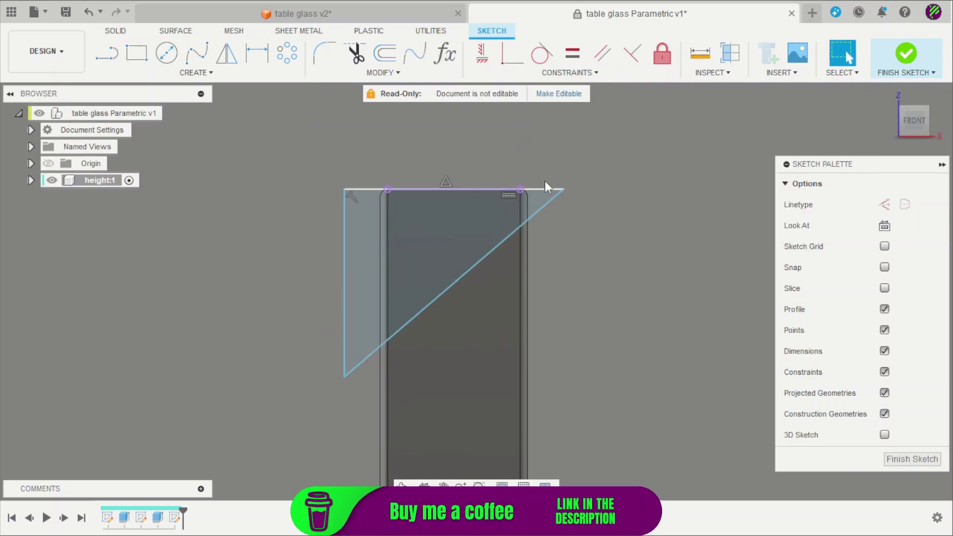
Dimension the horizontal line of the front-plane triangle with the parameter wtube.
key("d")
left_click(543, 188)
left_click(532, 145)
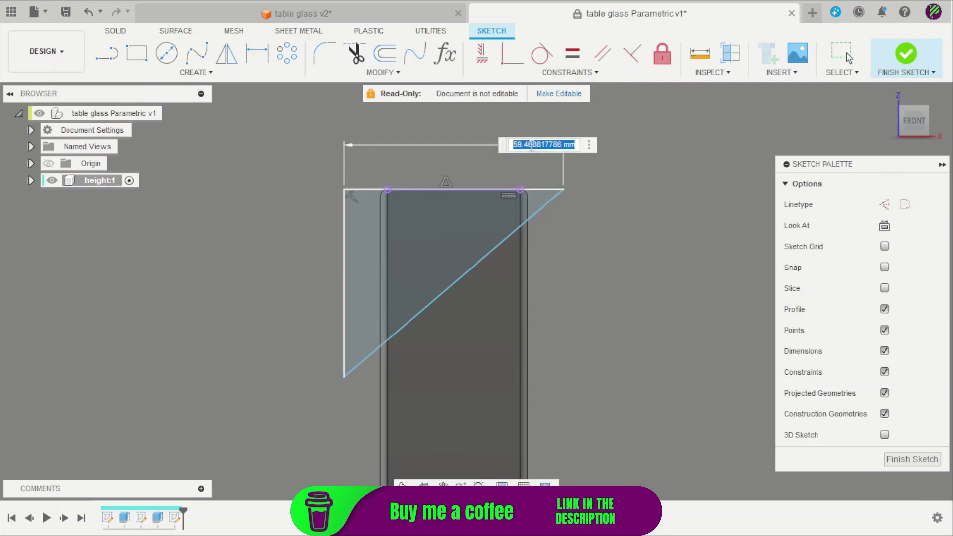
type("w")
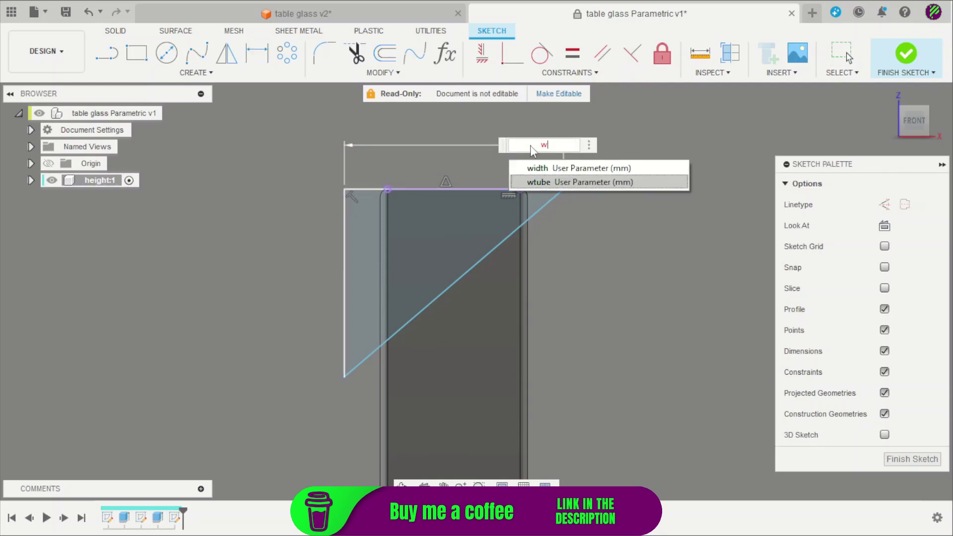
key("Return")
key("Return")
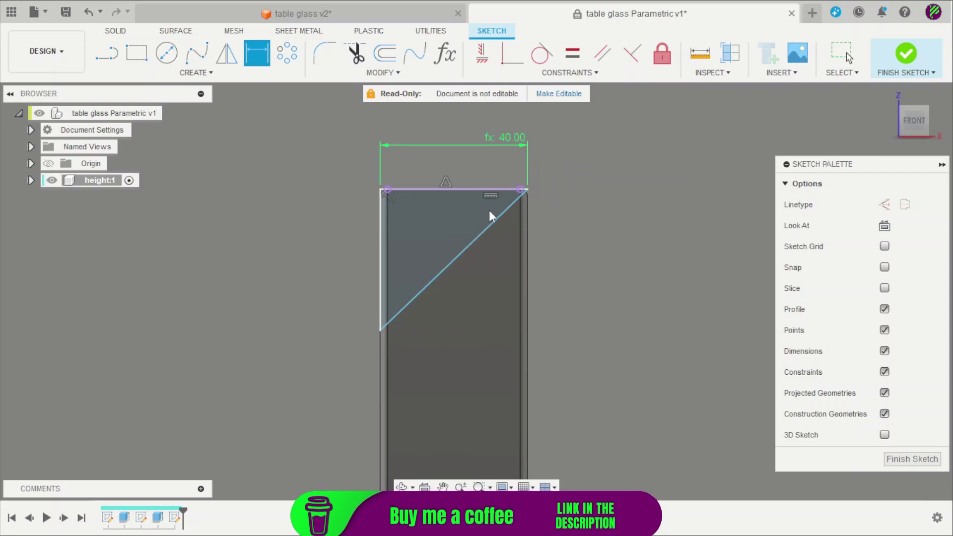
Set the angle between the triangle's horizontal and sloped lines to 45 degrees and finish the front-plane sketch.
scroll(402, 261, "up", 2)
left_click(470, 176)
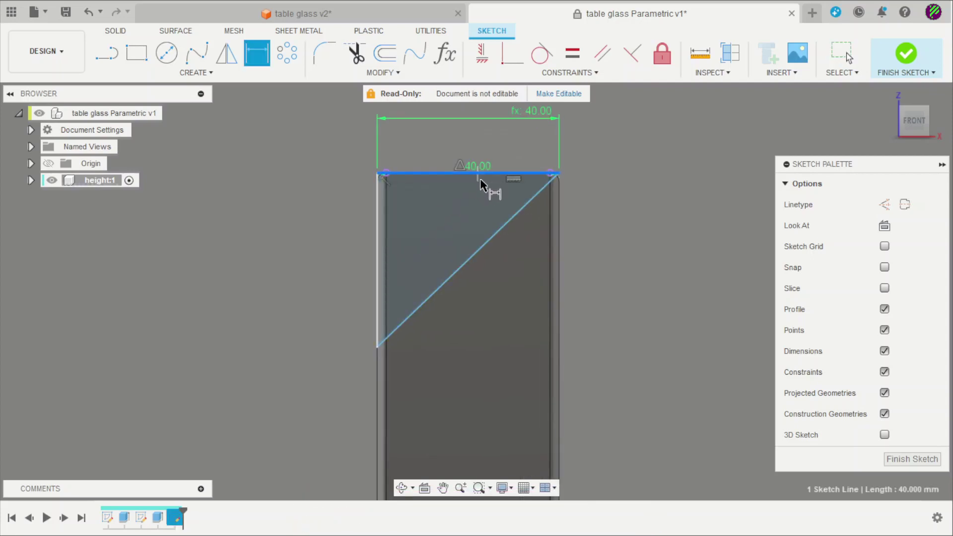
left_click(470, 223)
type("45")
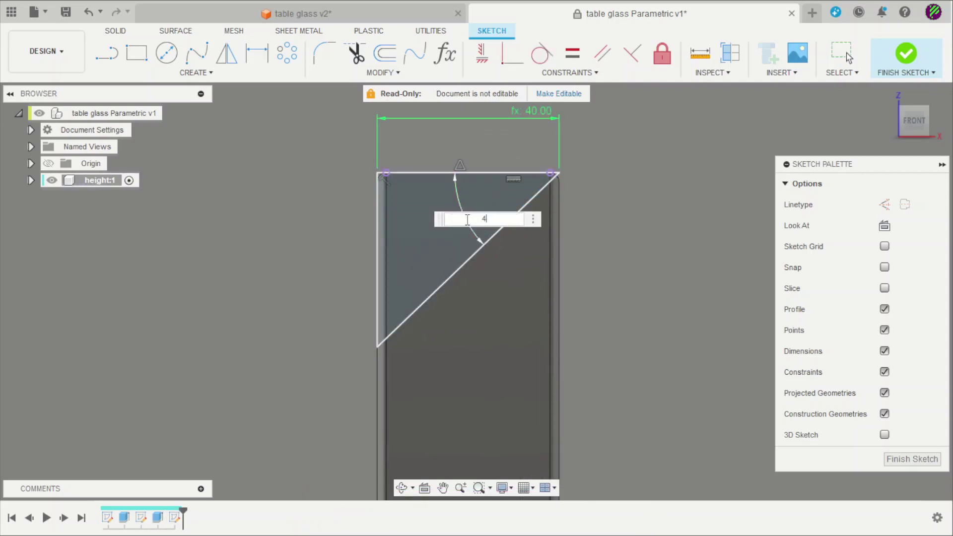
key("Return")
key("Escape")
left_click(910, 56)
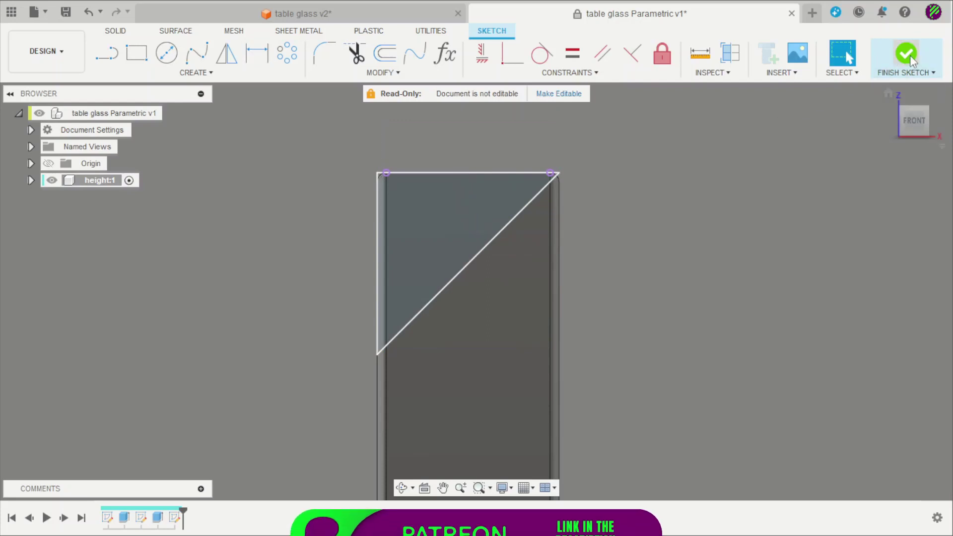
Cut the tube's top end with the second triangle by extruding it into the tube with the extent All.
mouse_move(705, 179)
middle_mouse_down("shift")
mouse_move(615, 251)
mouse_move(699, 153)
middle_mouse_up("shift")
key("e")
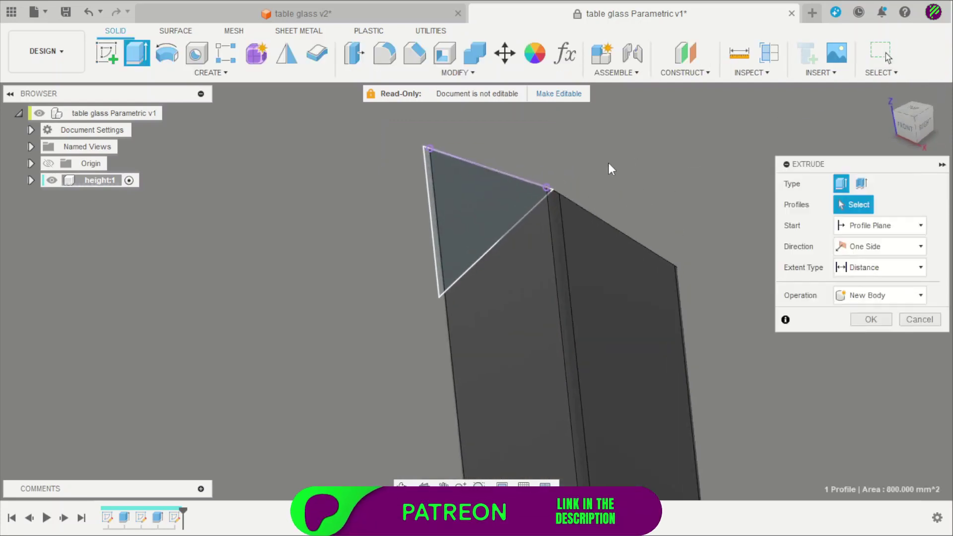
left_click(469, 231)
left_click_drag(484, 250, 668, 163)
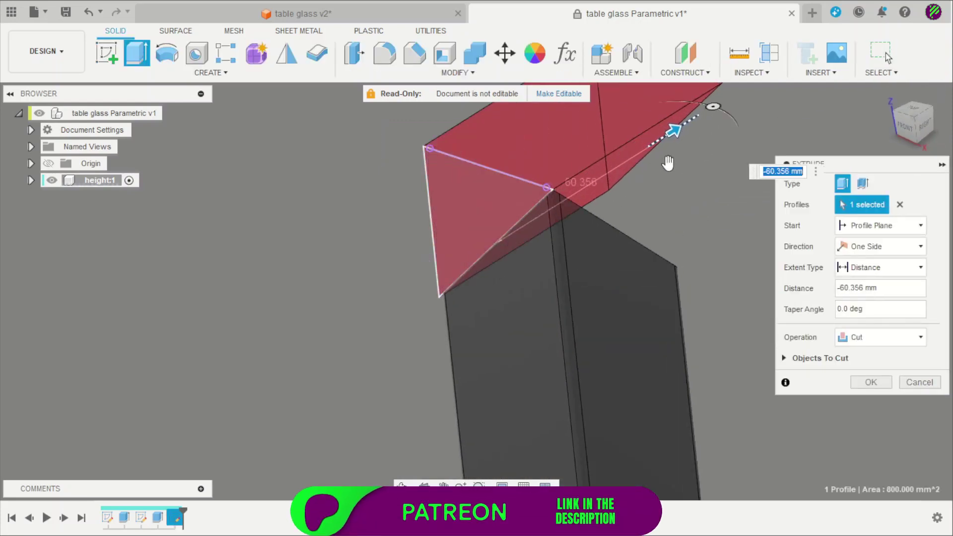
left_click(870, 268)
left_click(846, 312)
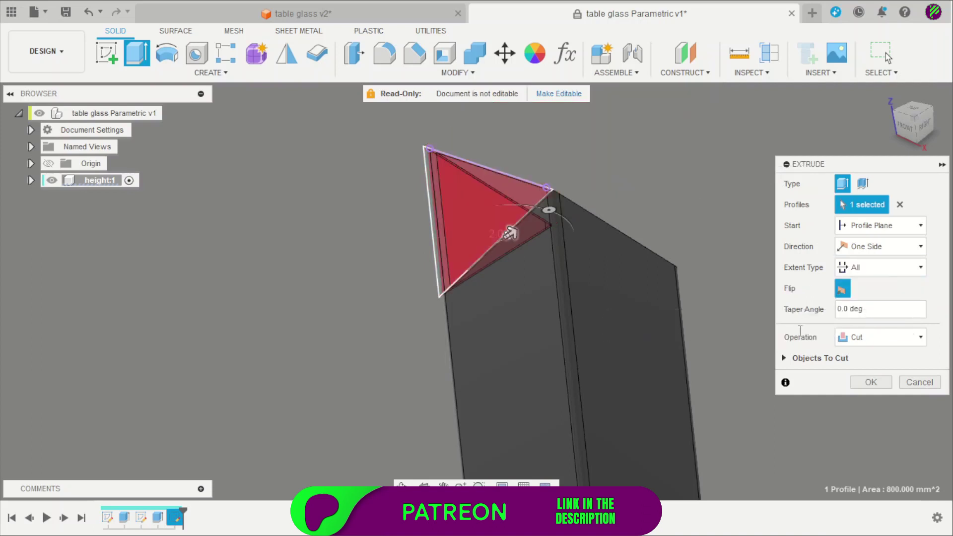
left_click(880, 383)
middle_click_drag(663, 258, 764, 276, "shift")
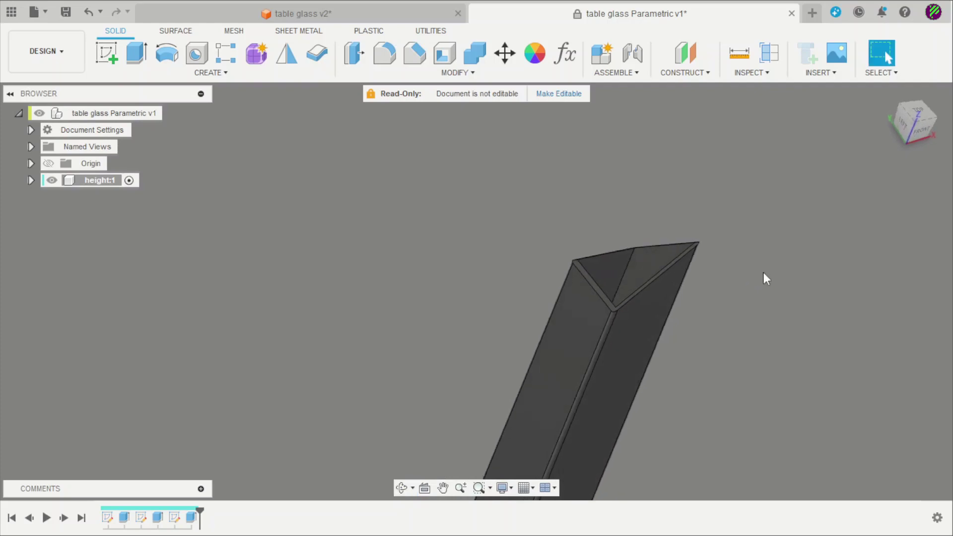
scroll(707, 288, "up", 3)
middle_click_drag(708, 289, 128, 250, "shift")
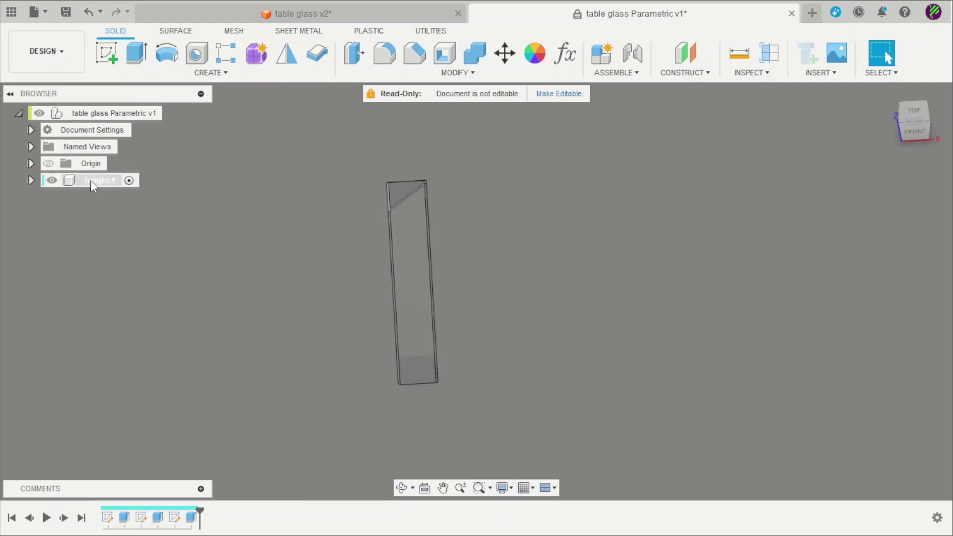
Activate the top-level component and copy the height component.
left_click(170, 113)
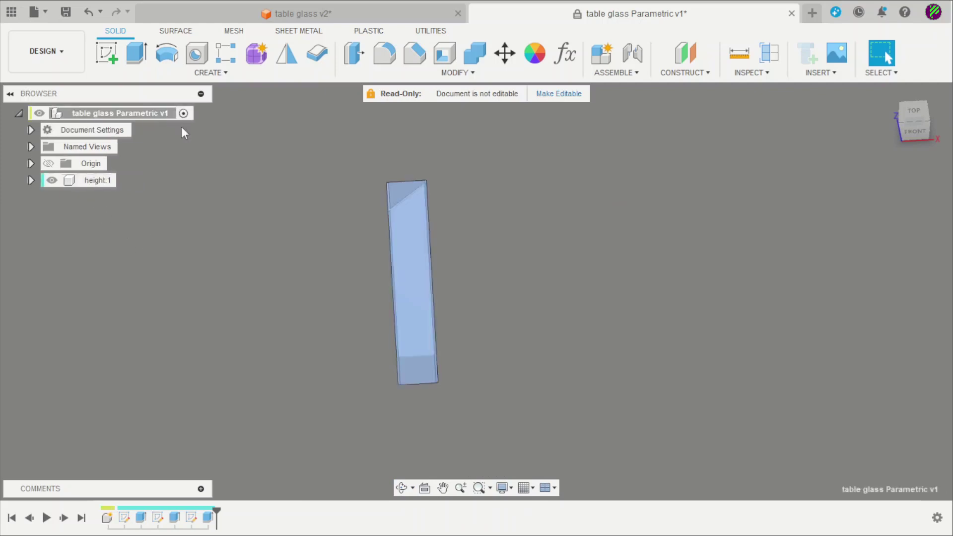
left_click(89, 180)
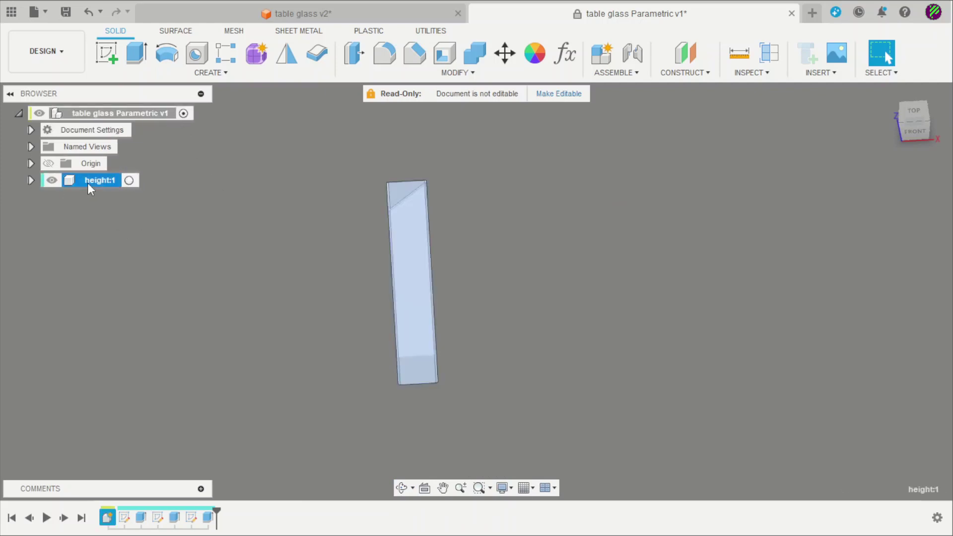
right_click(88, 182)
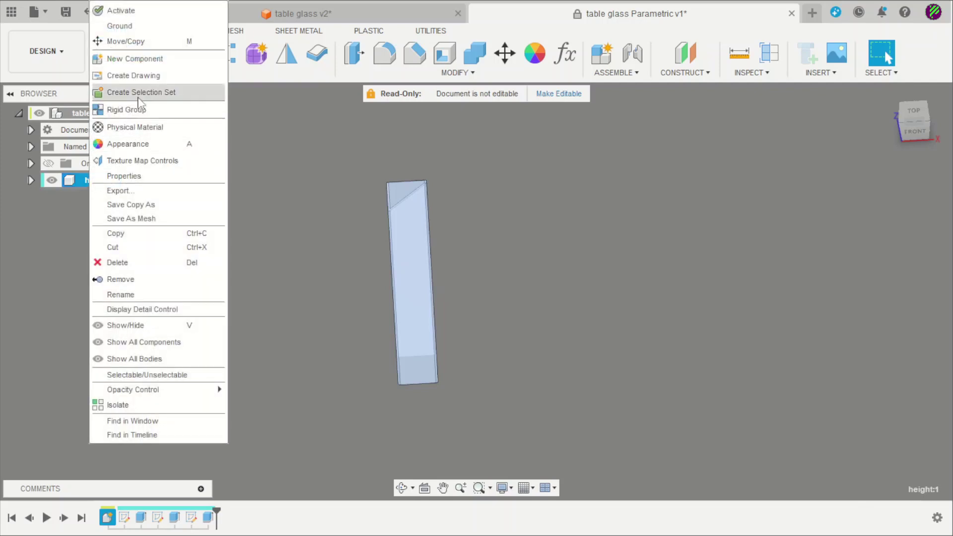
left_click(130, 233)
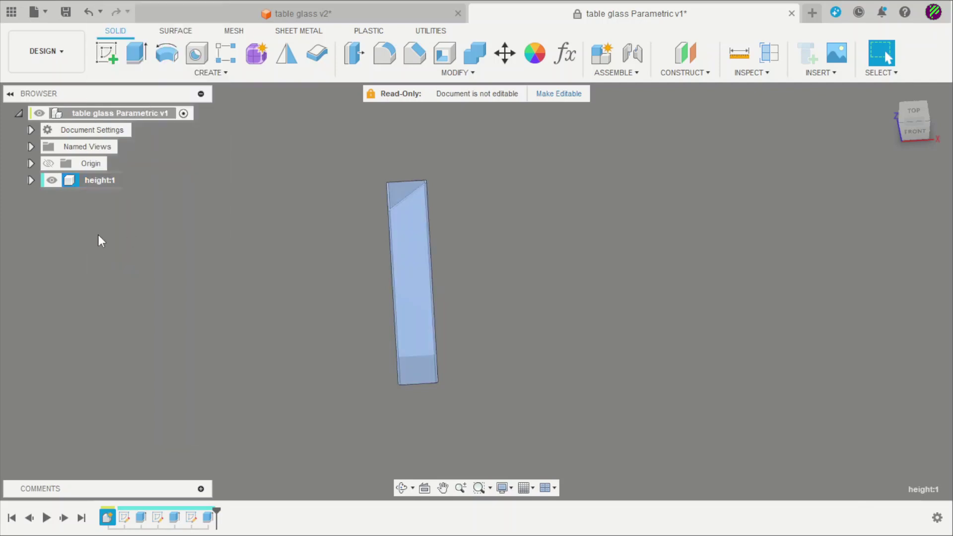
Paste the height component as a new independent component under the top level and move it about 121 mm along X.
left_click(102, 116)
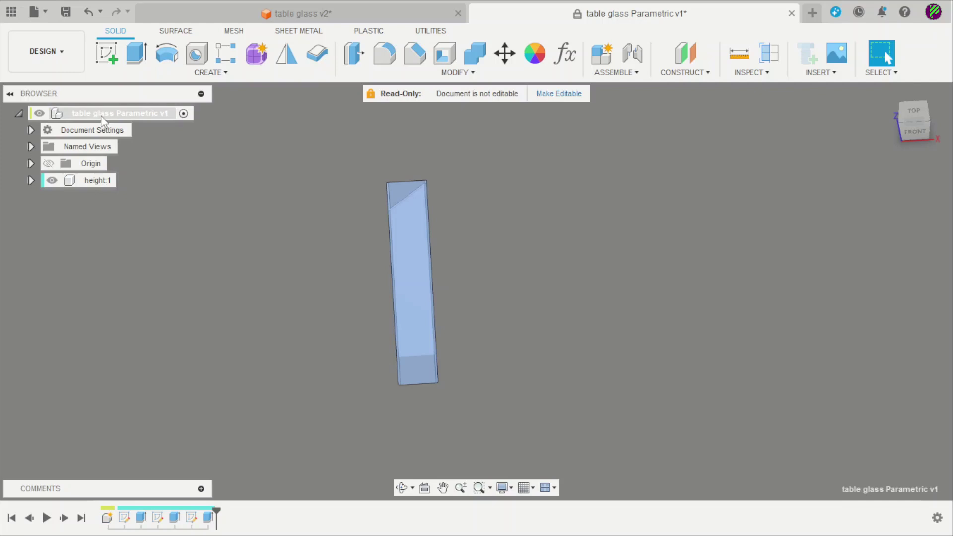
right_click(101, 115)
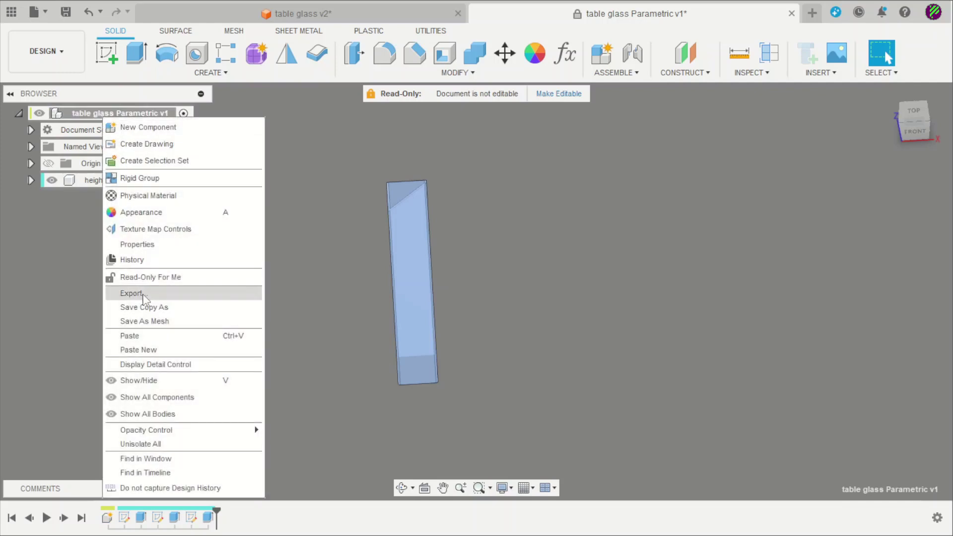
left_click(139, 350)
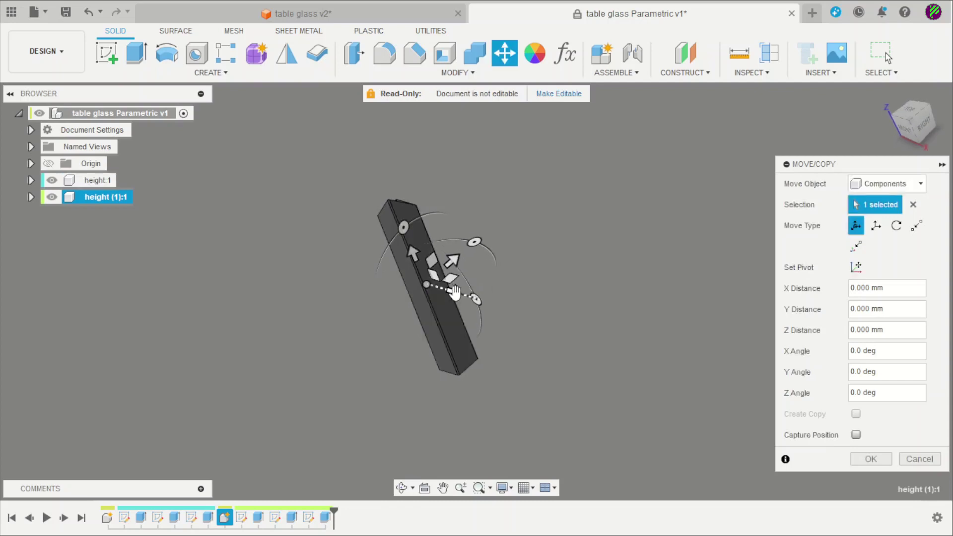
left_click_drag(455, 293, 532, 304)
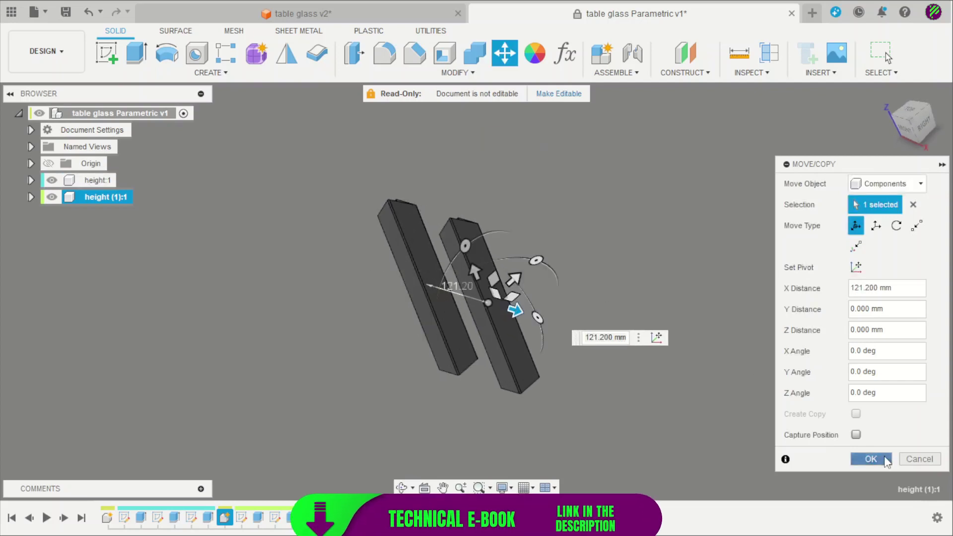
left_click(872, 459)
Copy the height component again, paste it as another new independent component under the top level and move it along X past the first copy.
right_click(93, 182)
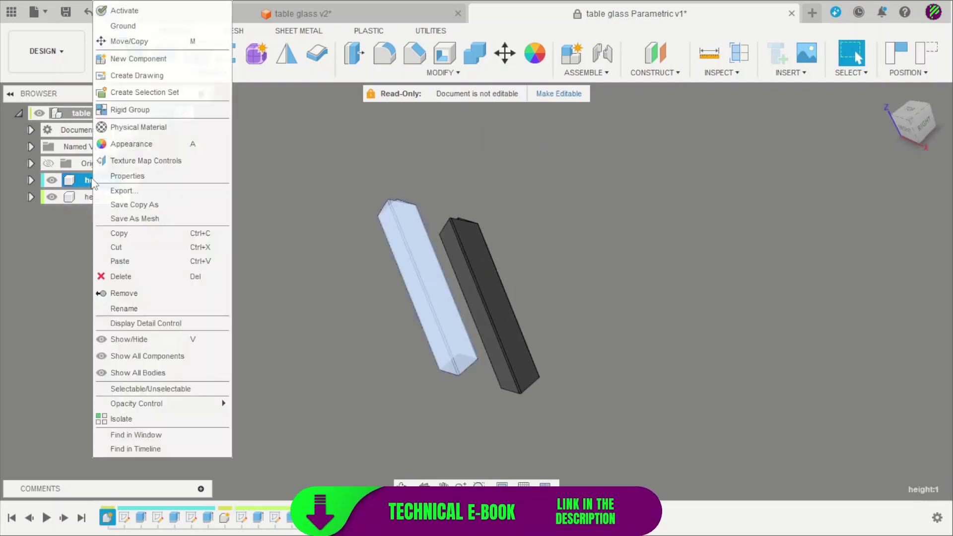
left_click(122, 236)
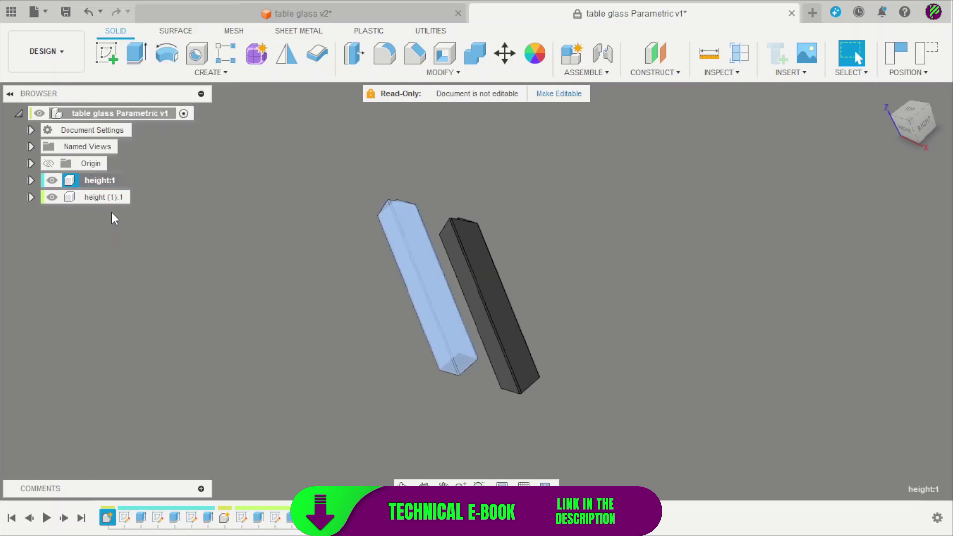
left_click(106, 113)
right_click(104, 115)
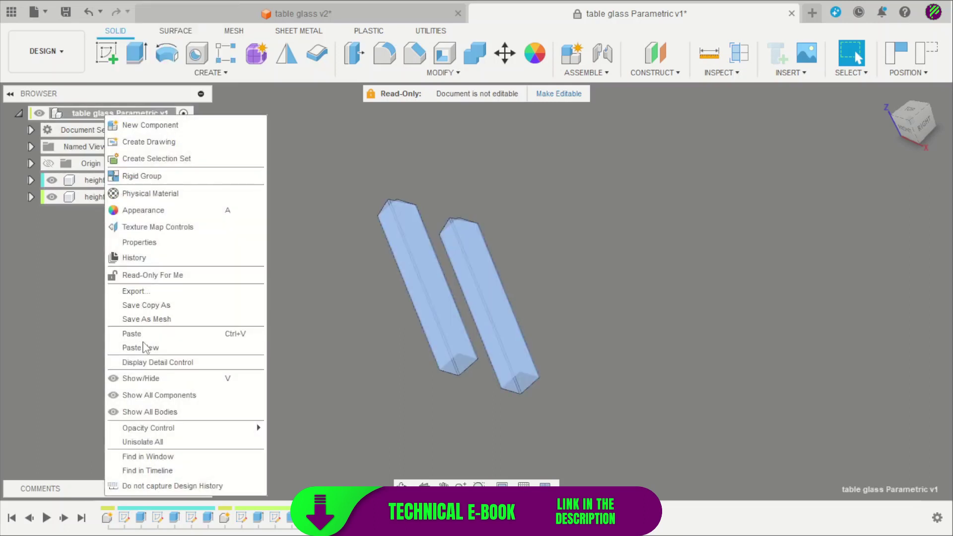
left_click(144, 347)
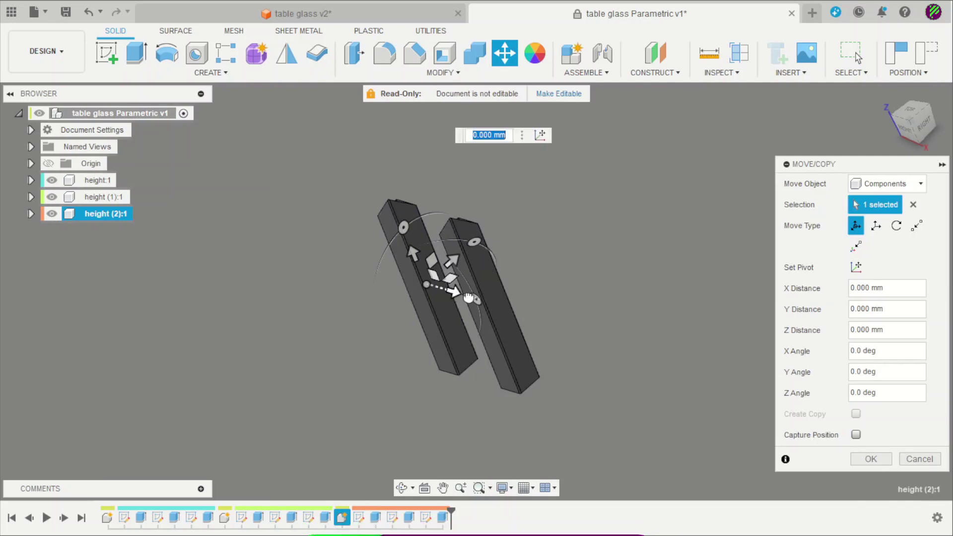
left_click_drag(450, 291, 593, 334)
left_click(872, 459)
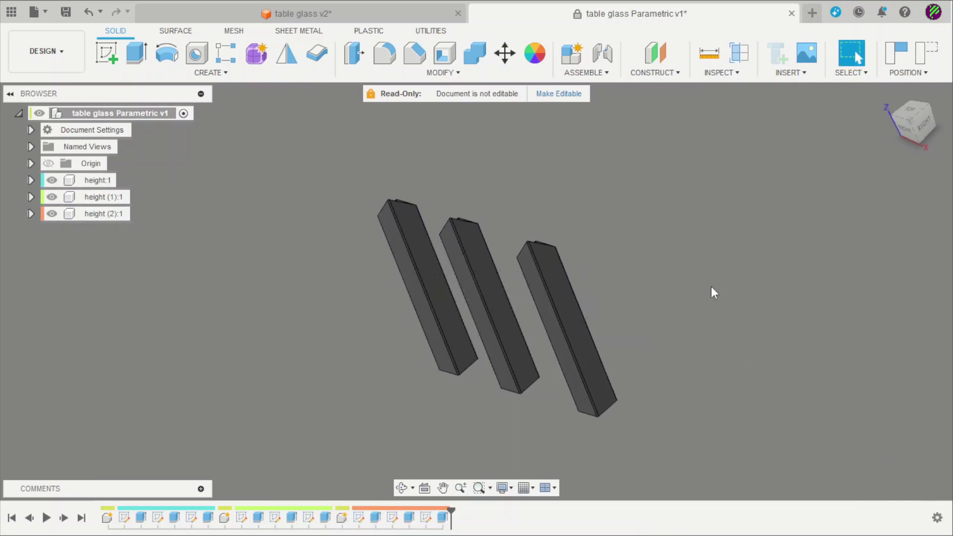
middle_click_drag(711, 286, 648, 249, "shift")
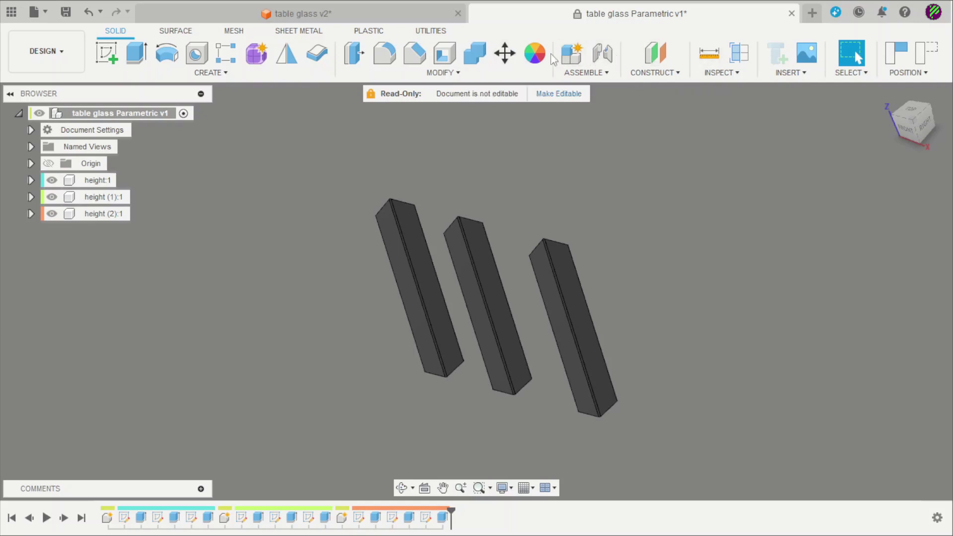
Rename the first copied component as length and the second one as width, checking the names against the user parameters.
double_click(96, 199)
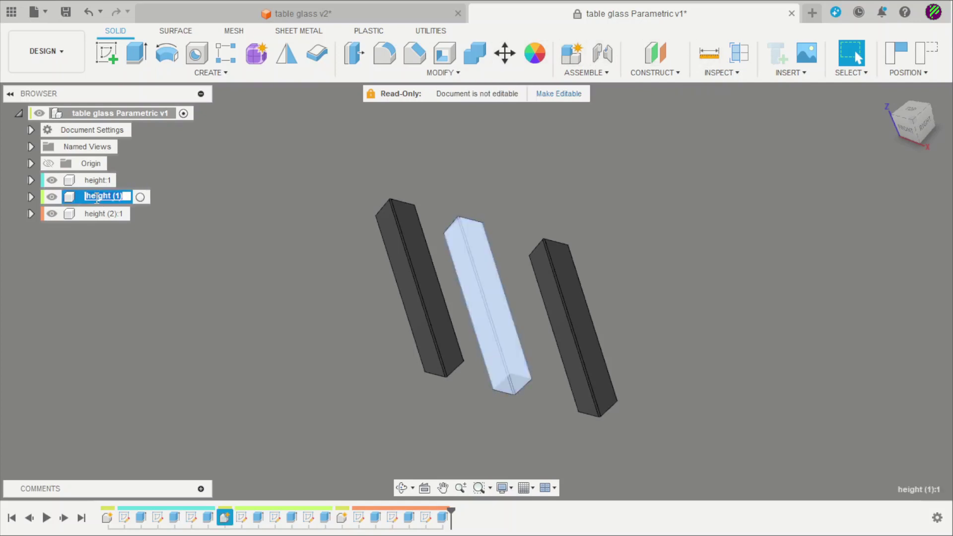
key("Return")
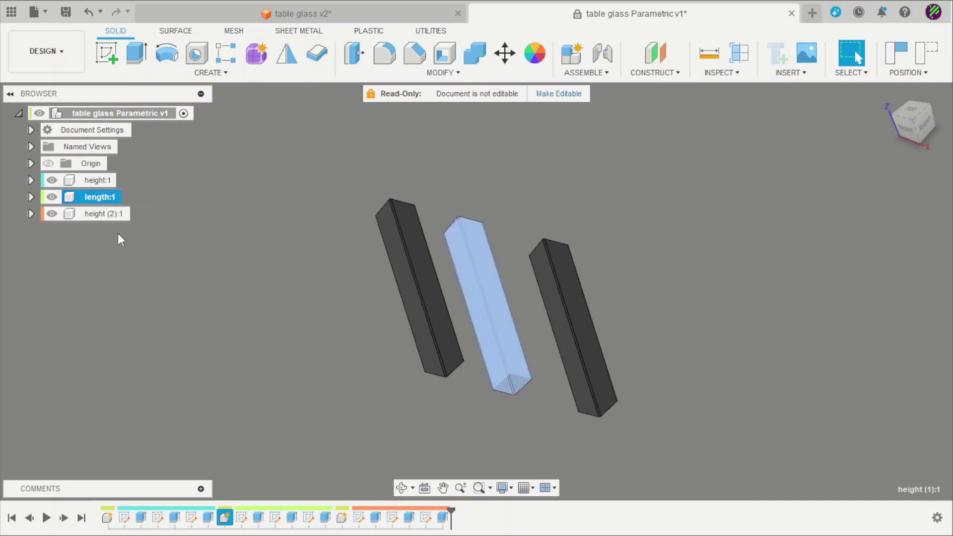
double_click(776, 273)
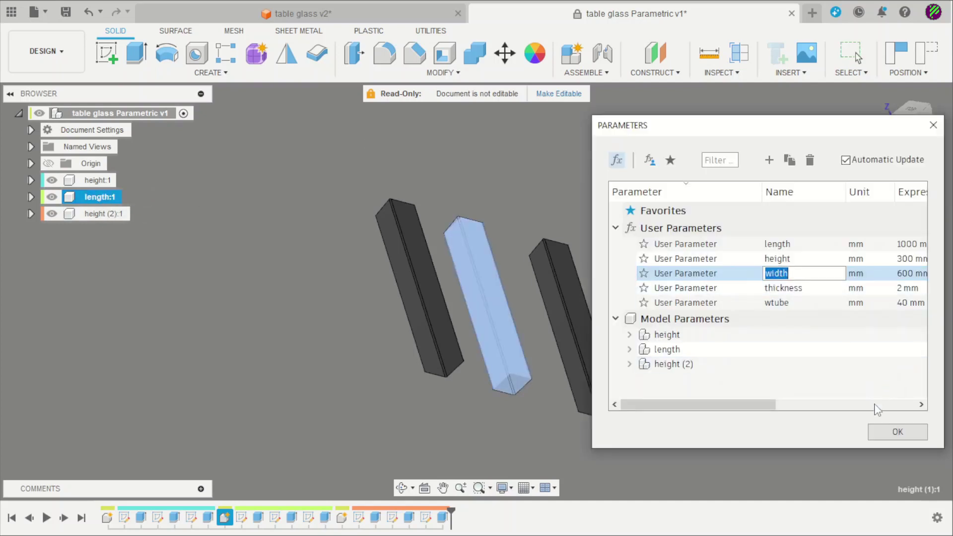
left_click(878, 431)
left_click(95, 213)
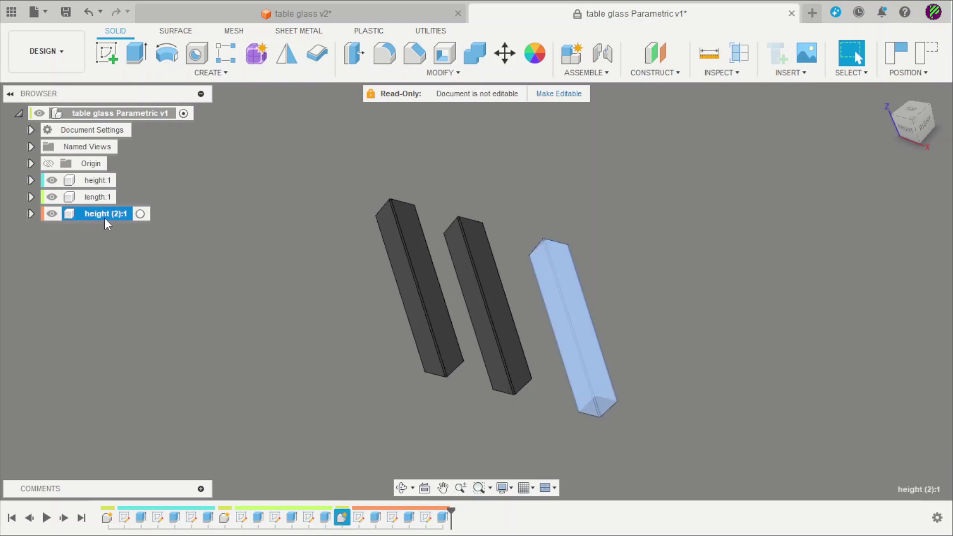
left_click(102, 214)
type("width")
left_click(174, 253)
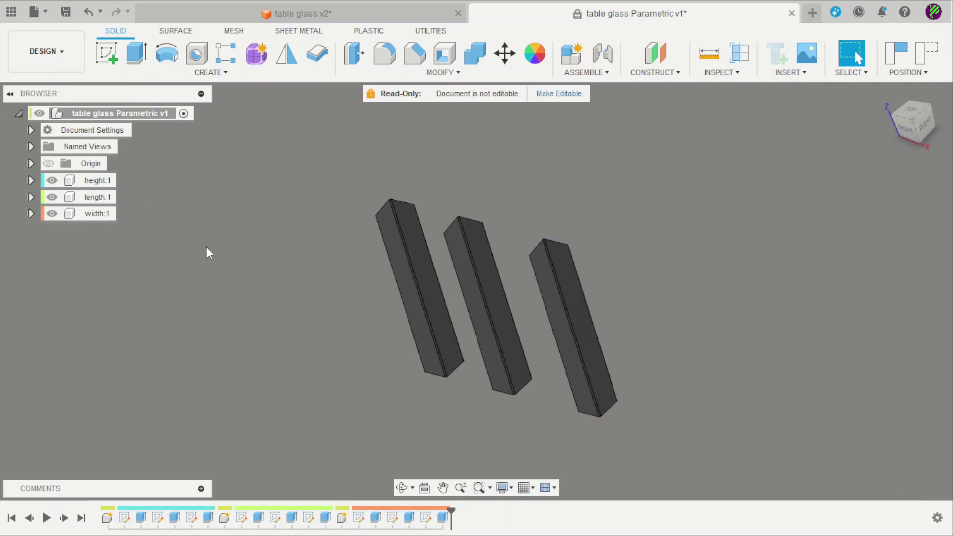
Turn on component color cycling so that each of the three tube components has its own colour.
middle_click_drag(207, 251, 268, 267, "shift")
scroll(267, 271, "up", 1)
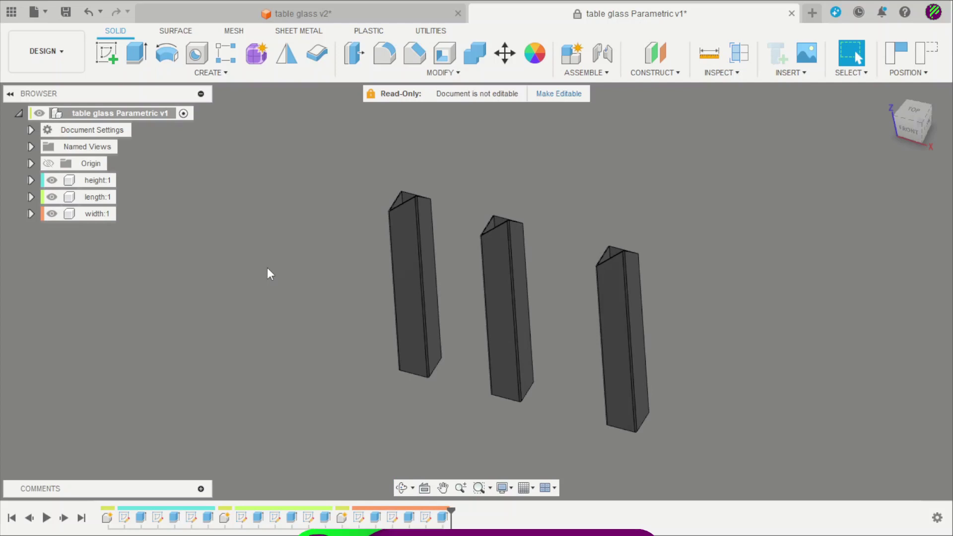
key("shift+n")
middle_click_drag(281, 286, 326, 261, "shift")
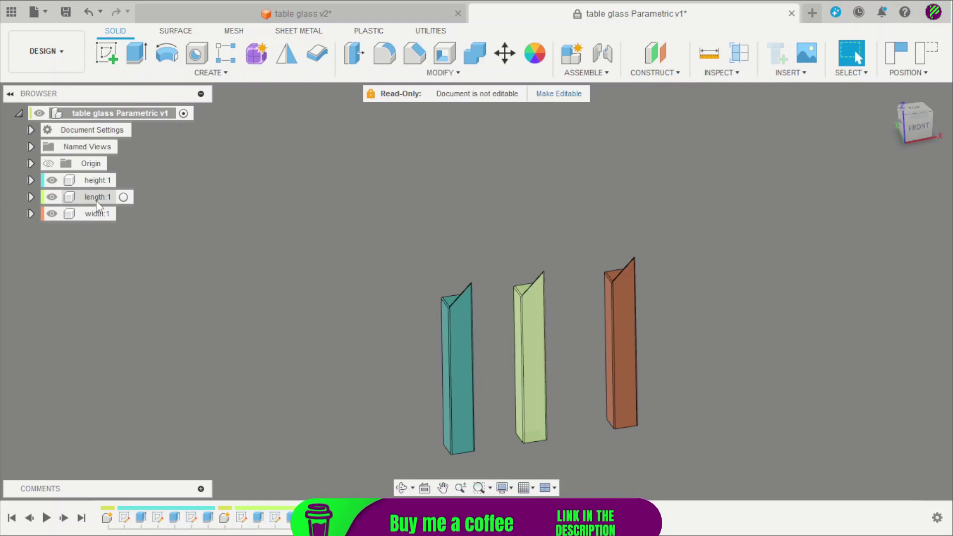
Activate the length component and set the distance of its tube extrusion to length / 2.
left_click(115, 201)
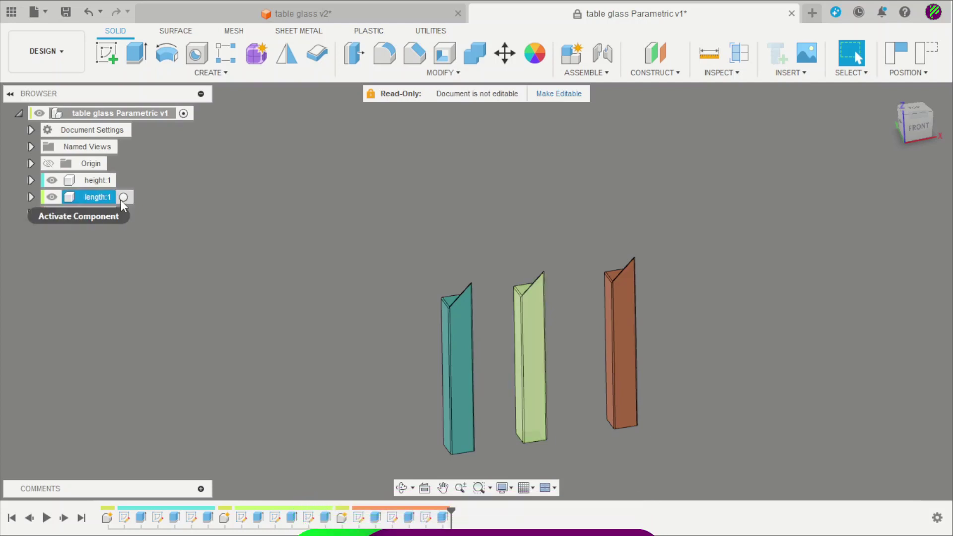
left_click(123, 198)
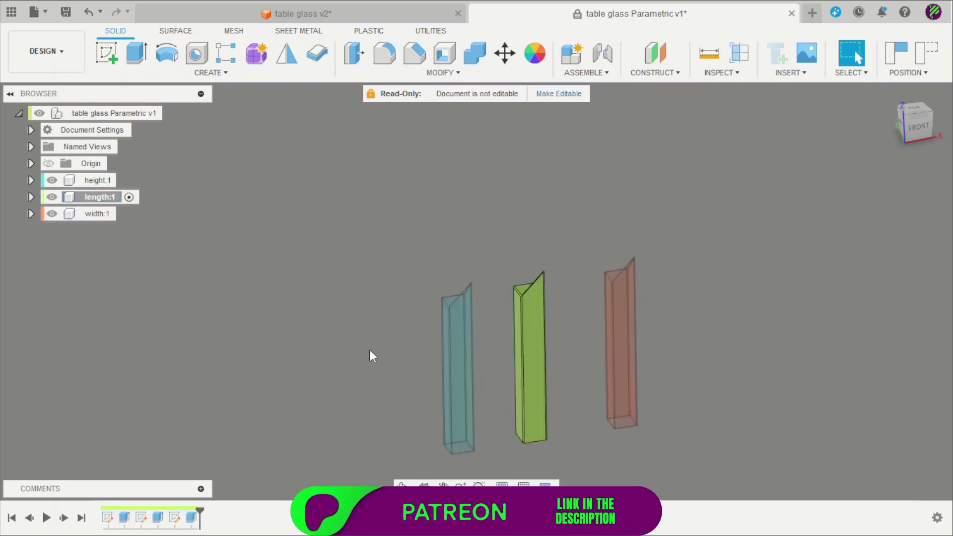
scroll(278, 397, "down", 2)
double_click(125, 517)
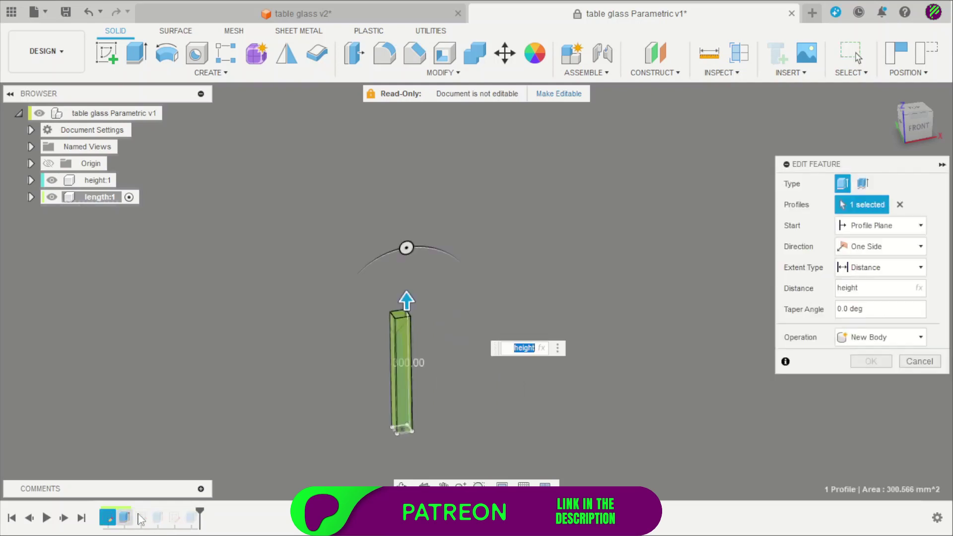
left_click(883, 290)
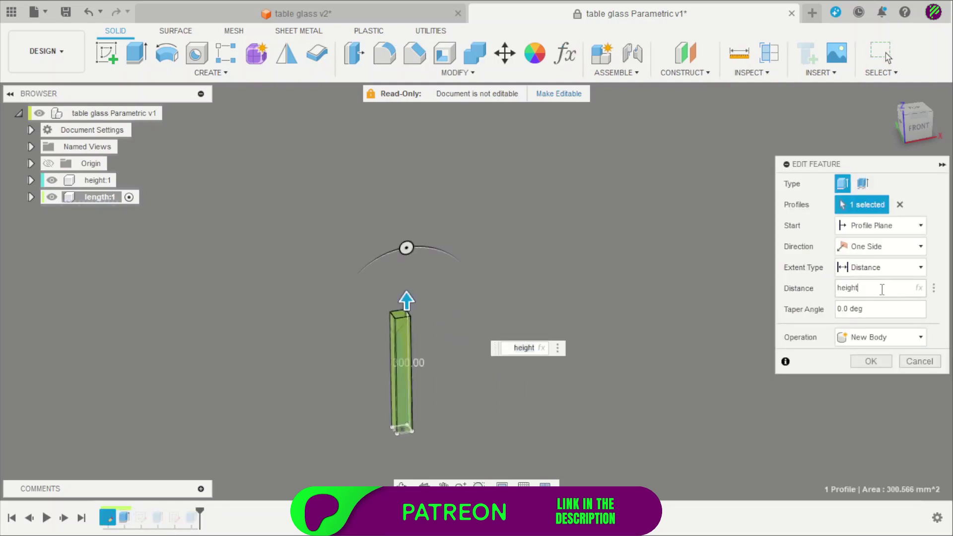
type("len")
left_click(801, 309)
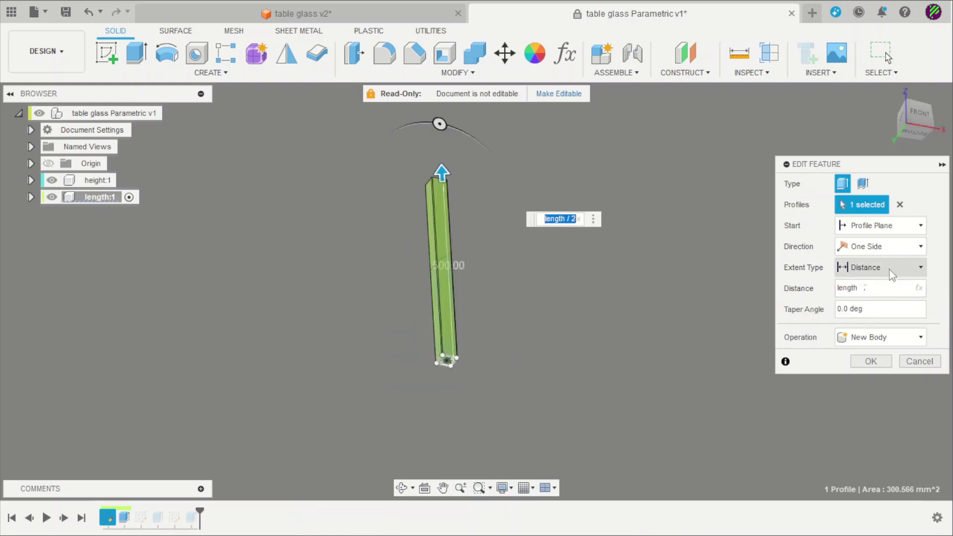
Make the length tube's extrusion symmetric about its profile plane with the whole-length measurement and finish the edit.
left_click(888, 251)
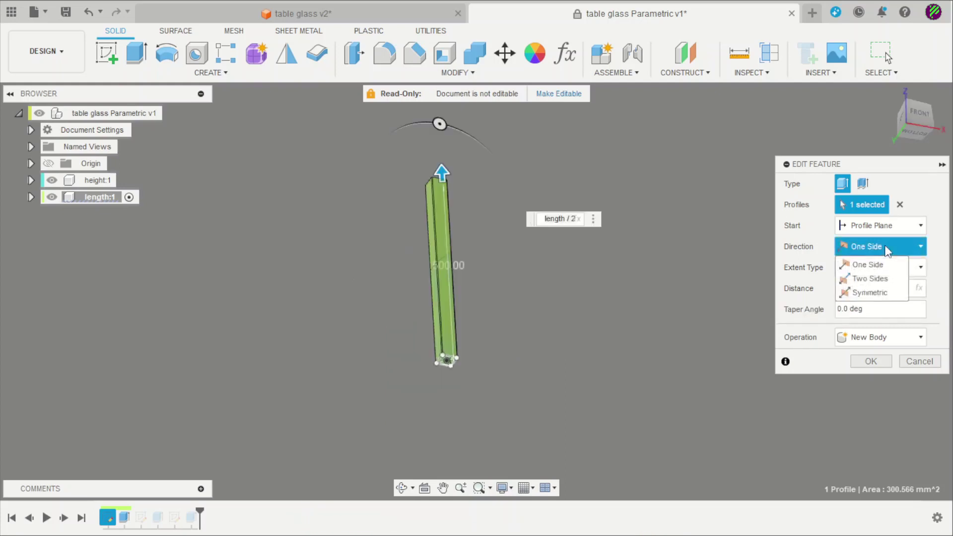
left_click(879, 292)
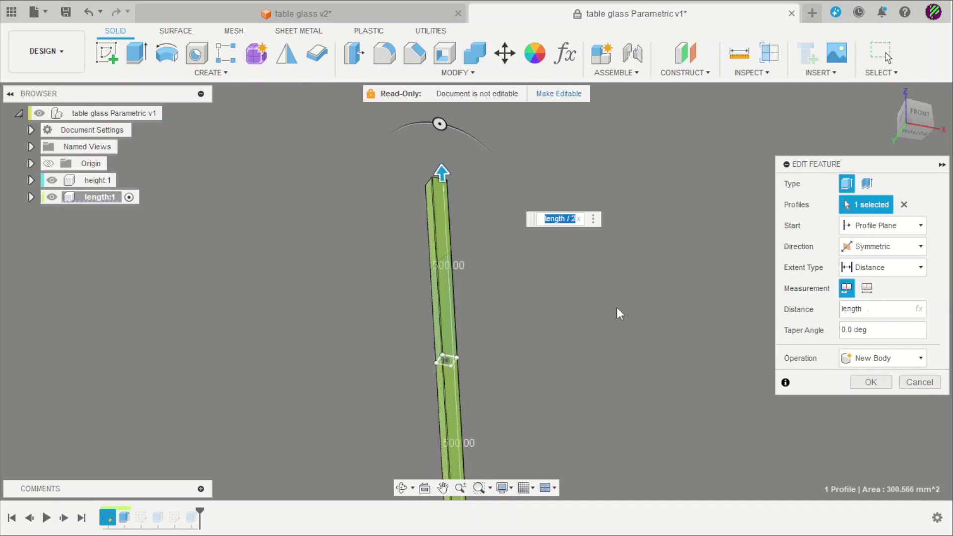
left_click(868, 289)
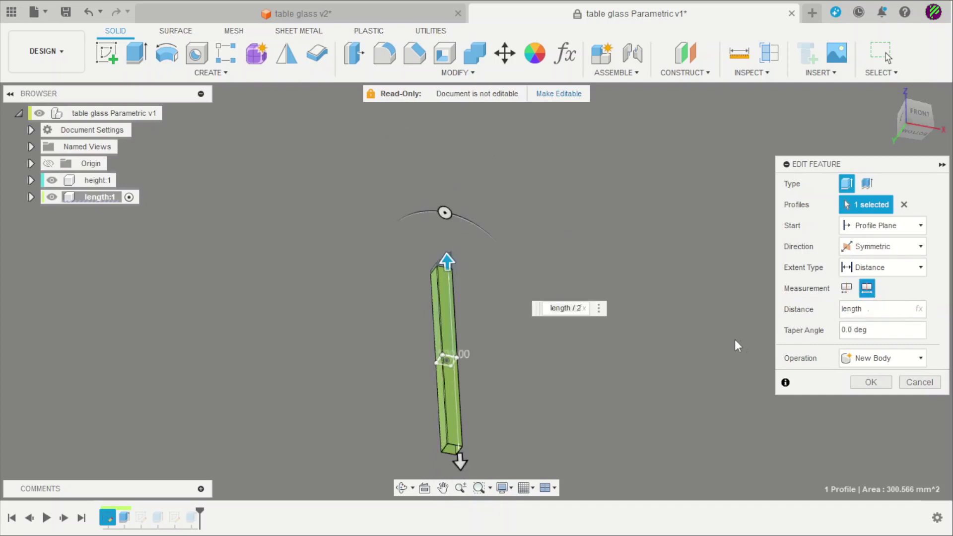
left_click(867, 383)
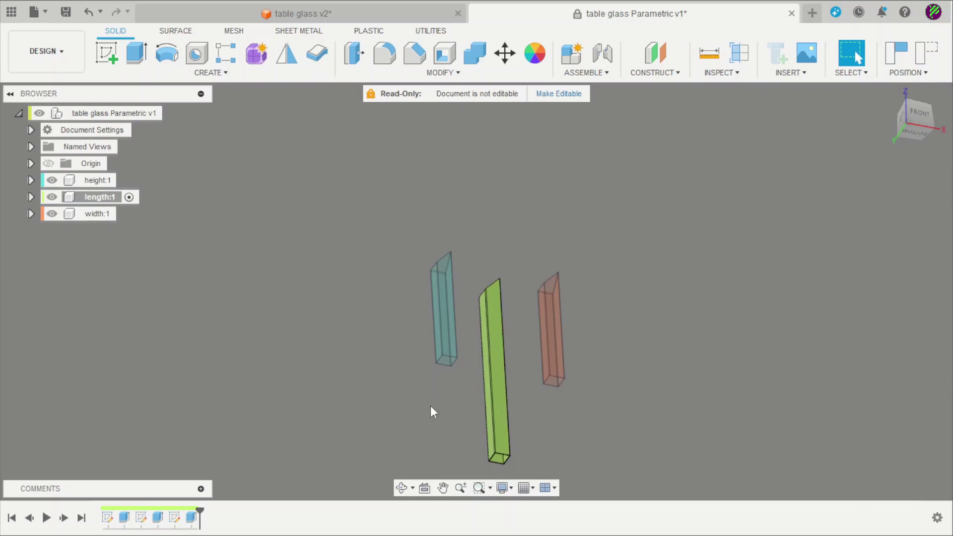
Mirror the length tube's two triangular cut features across the horizontal origin plane with compute type Adjust.
key("m")
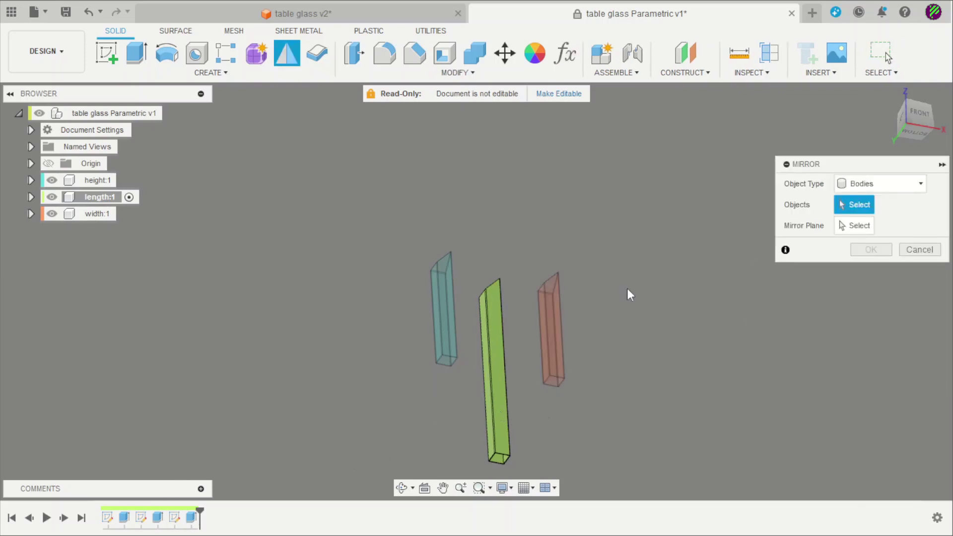
left_click(889, 184)
left_click(866, 223)
left_click(158, 520)
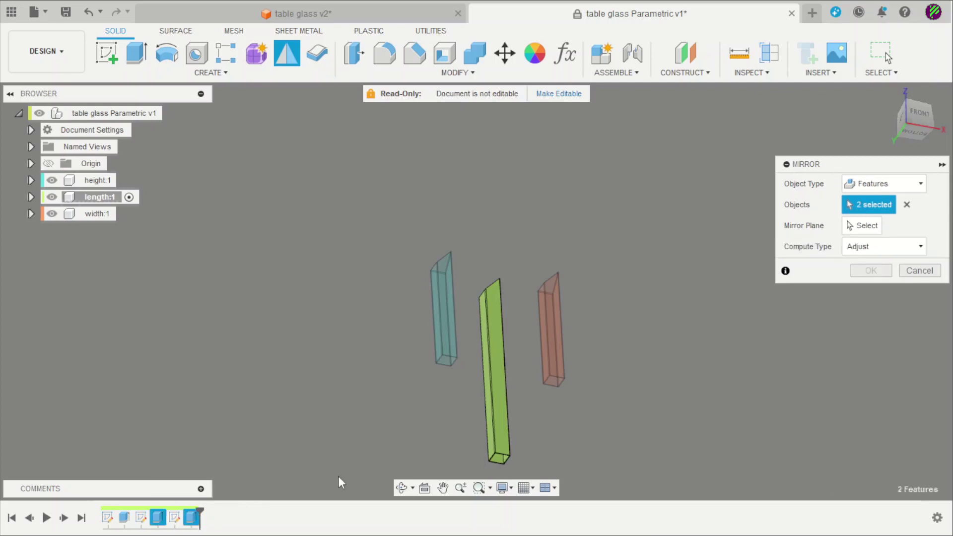
scroll(477, 419, "up", 3)
left_click(868, 226)
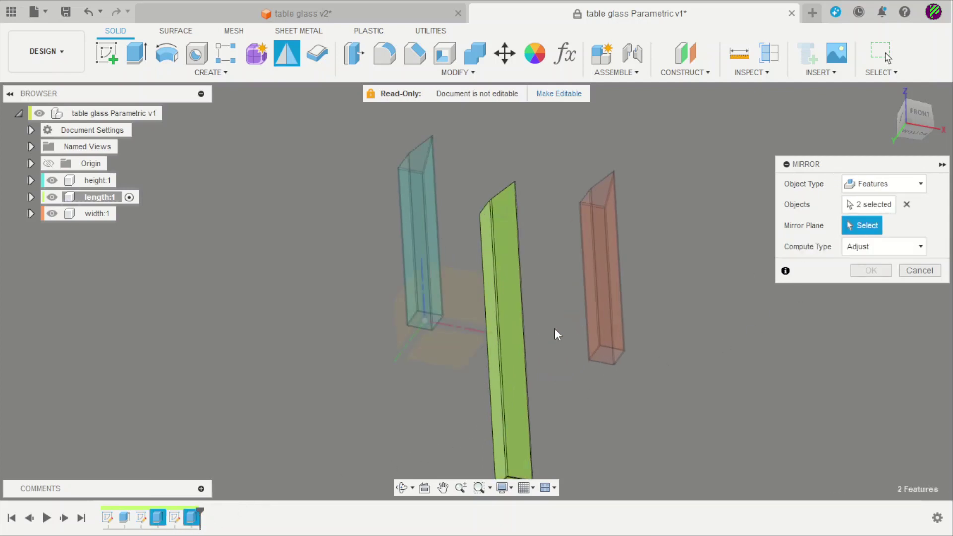
middle_click_drag(465, 354, 464, 409, "shift")
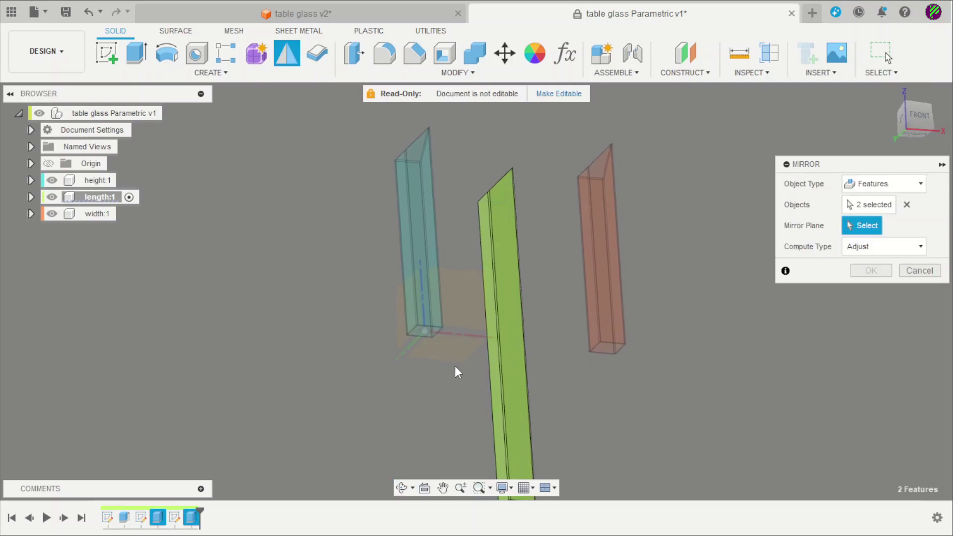
scroll(511, 298, "down", 3)
scroll(566, 407, "up", 3)
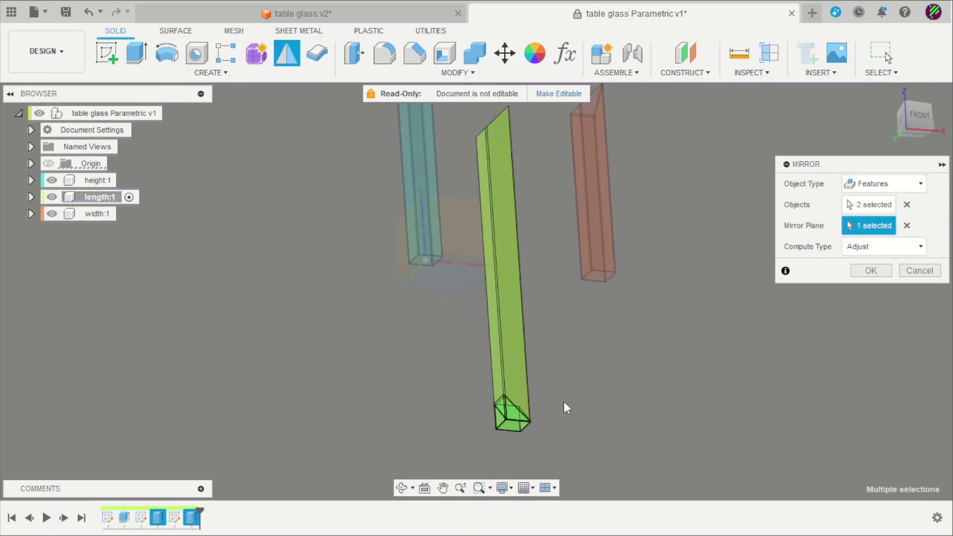
left_click(871, 270)
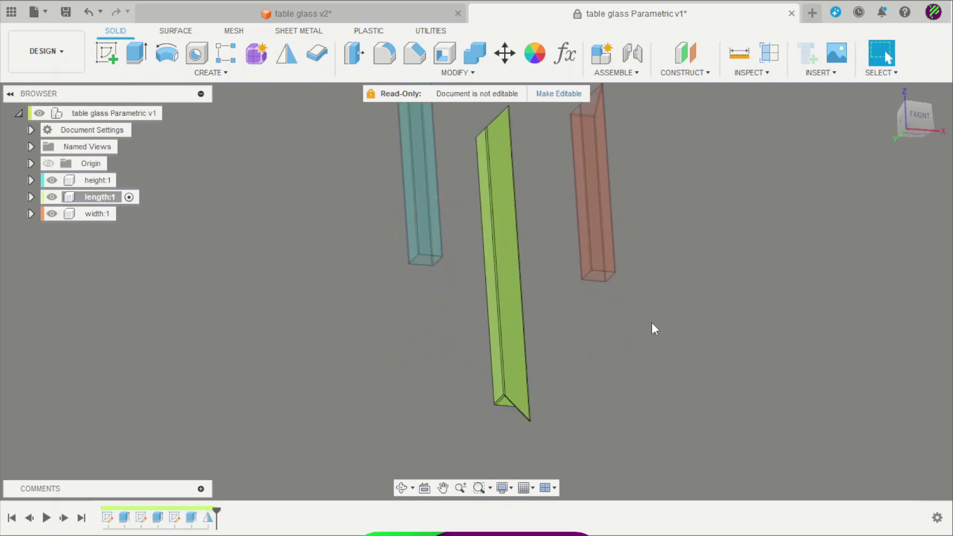
Activate the width component and edit its tube extrusion to Symmetric, measured over the whole length, with the distance set to width.
middle_click_drag(653, 327, 196, 238, "shift")
left_click(126, 213)
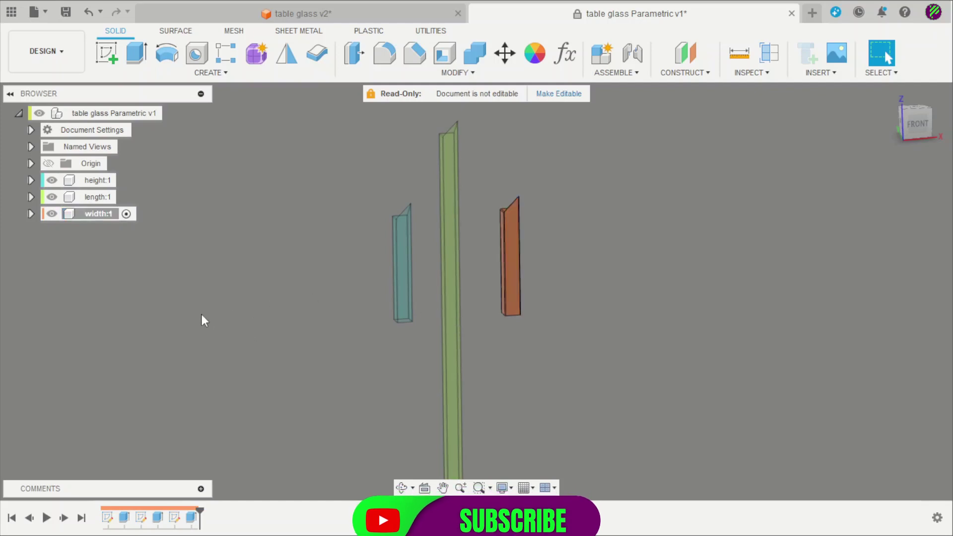
double_click(124, 520)
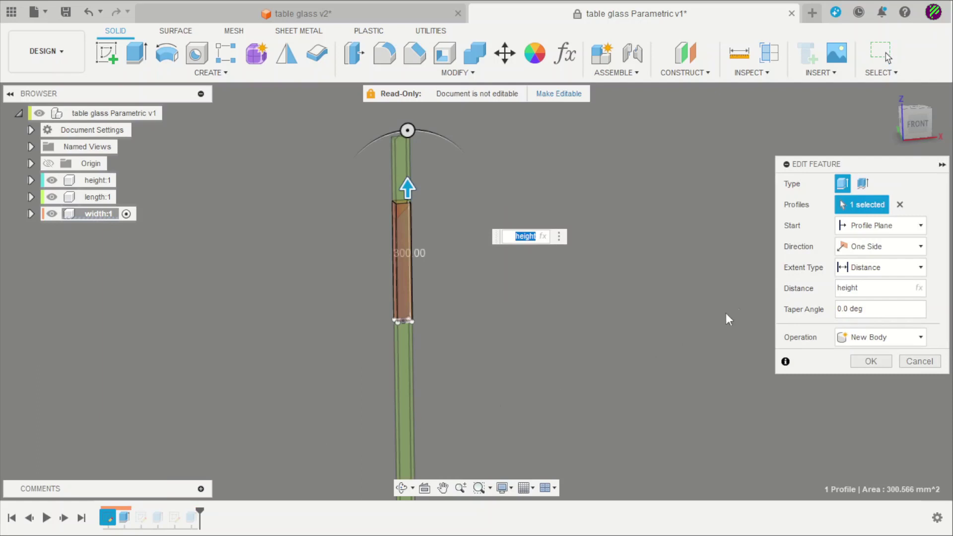
left_click(863, 248)
left_click(864, 292)
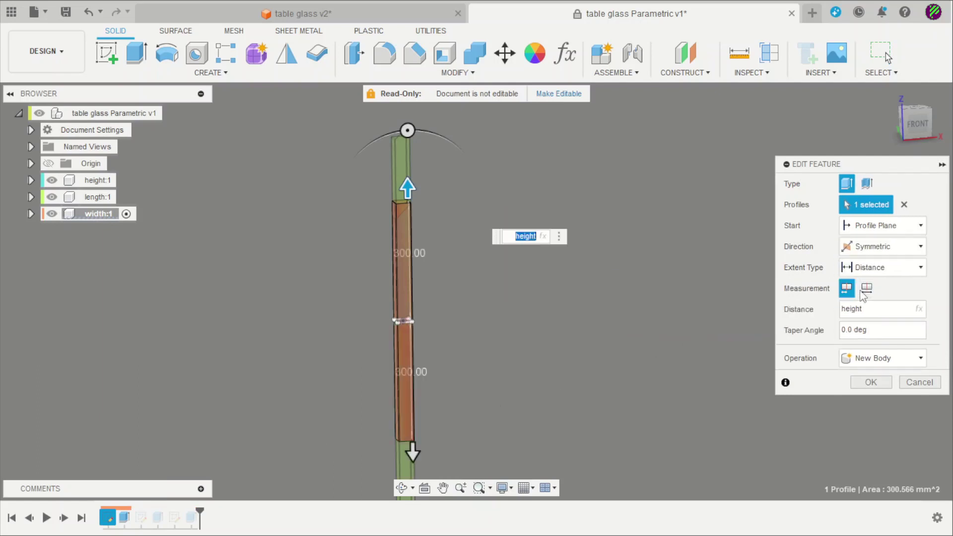
left_click(867, 289)
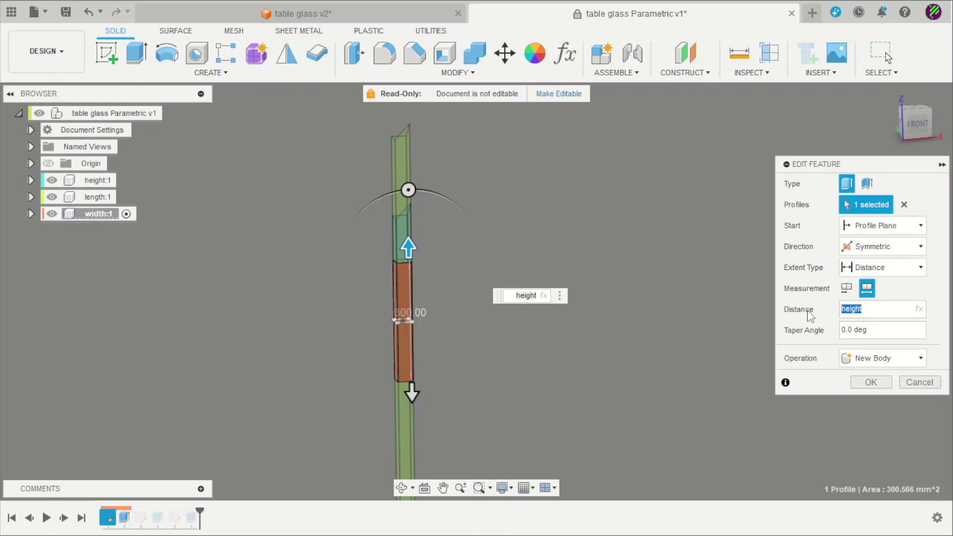
type("width")
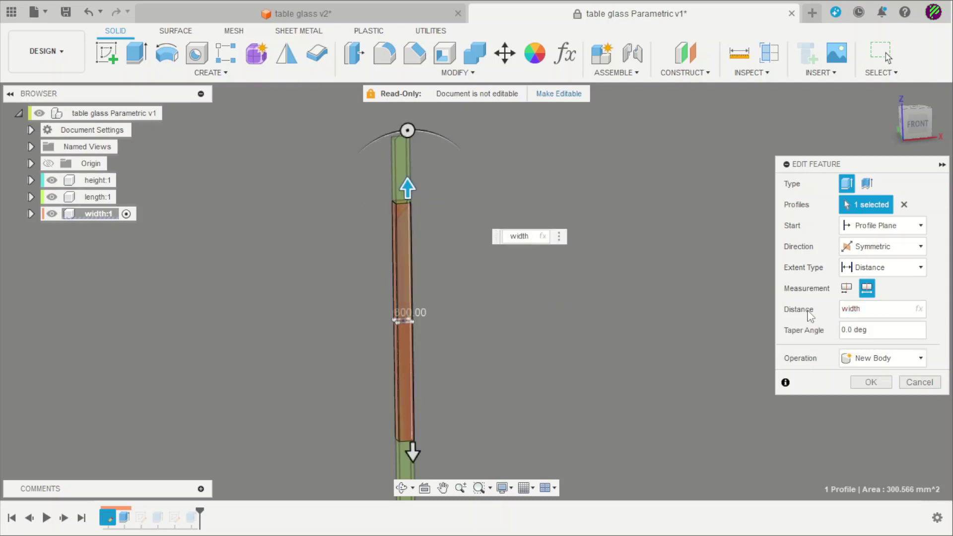
left_click(868, 382)
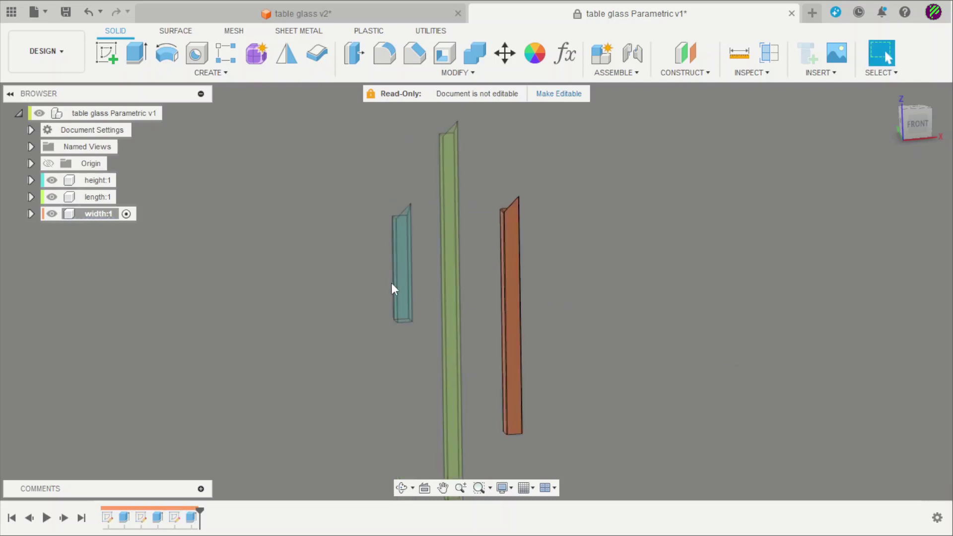
scroll(286, 208, "down", 2)
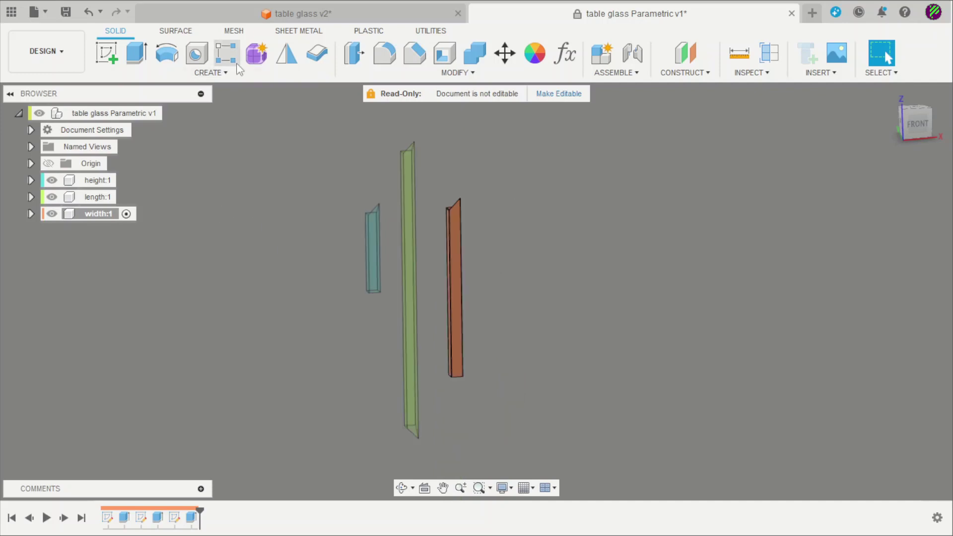
Mirror the width tube's two triangular cut features across the horizontal origin plane with compute type Adjust.
left_click(287, 53)
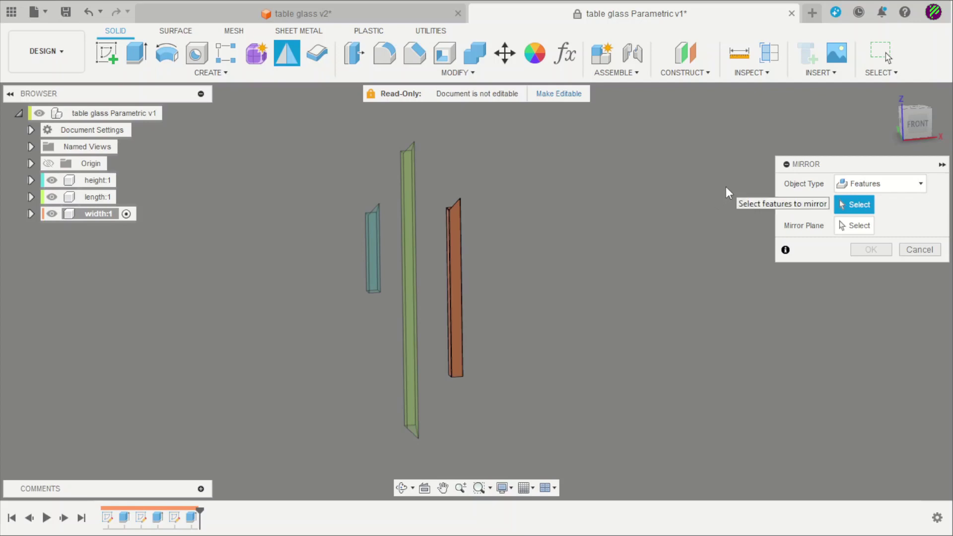
left_click(157, 518)
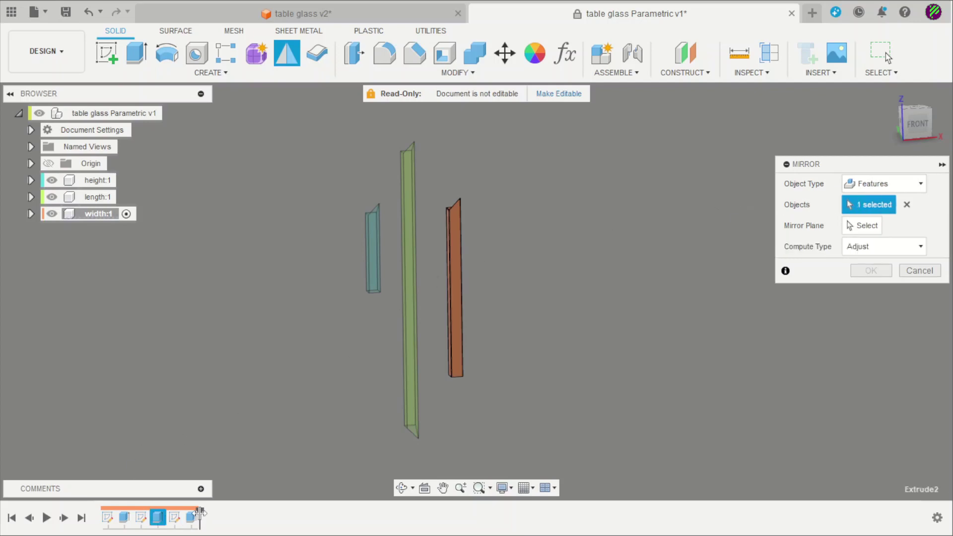
left_click(855, 225)
middle_click_drag(630, 285, 502, 313, "shift")
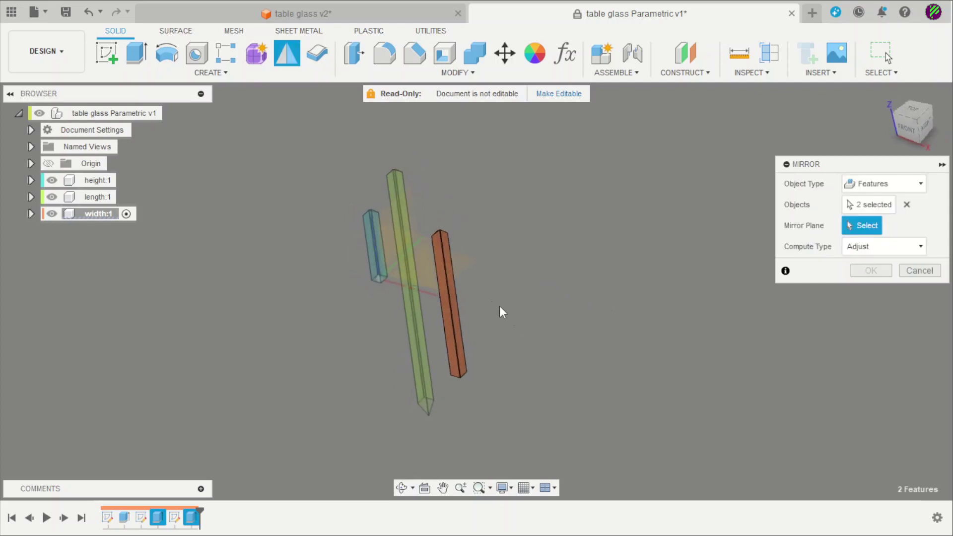
scroll(496, 298, "up", 3)
left_click(384, 258)
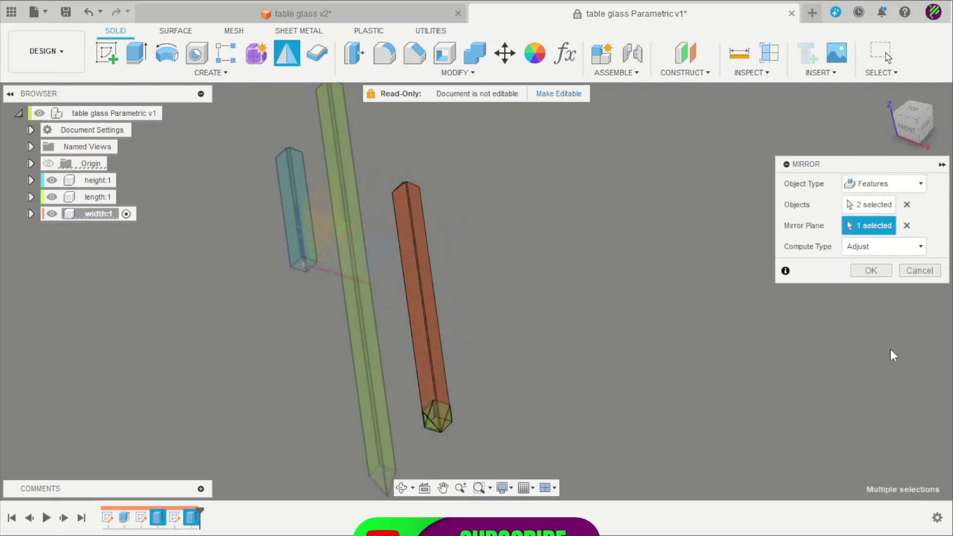
left_click(871, 271)
Ground the height component so it stays fixed in the assembly.
middle_click_drag(604, 316, 681, 309, "shift")
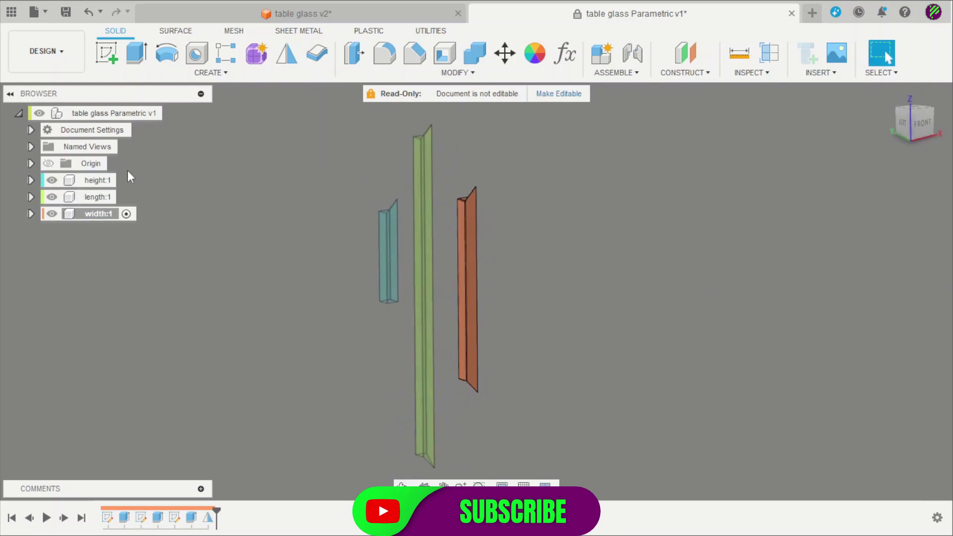
right_click(92, 181)
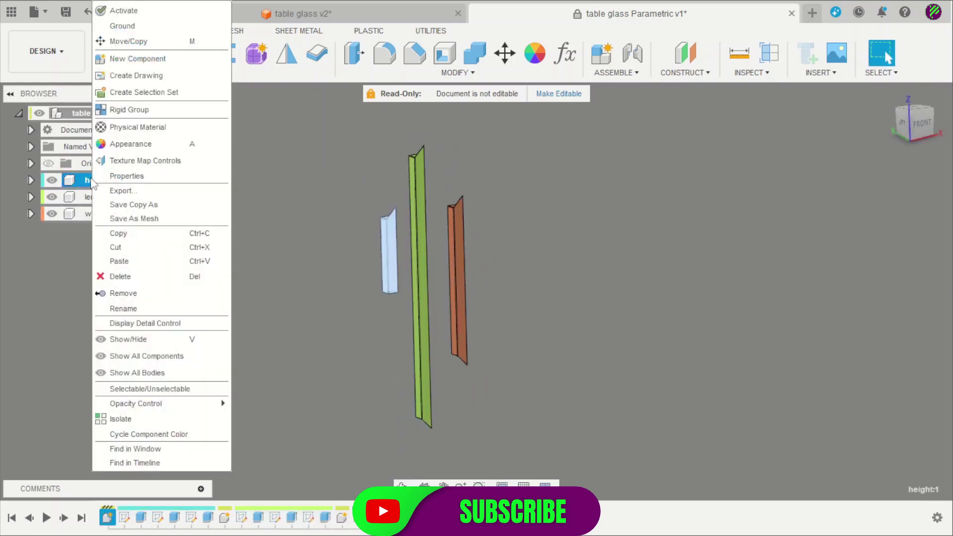
left_click(124, 26)
Join the length tube's mitred end corner to the matching top corner of the height tube, flipped, at an angle of -90 deg.
middle_click_drag(359, 248, 449, 200, "shift")
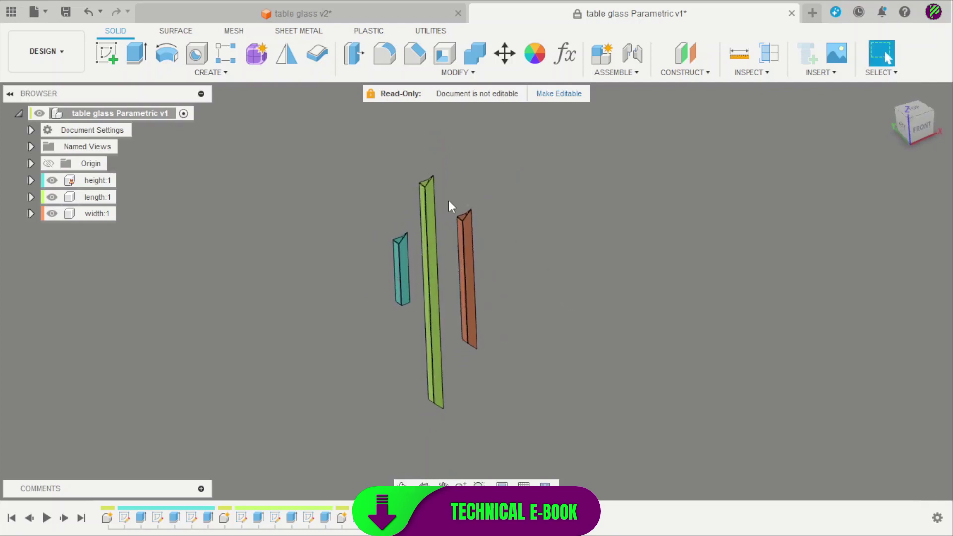
scroll(446, 199, "up", 5)
key("j")
scroll(390, 190, "up", 5)
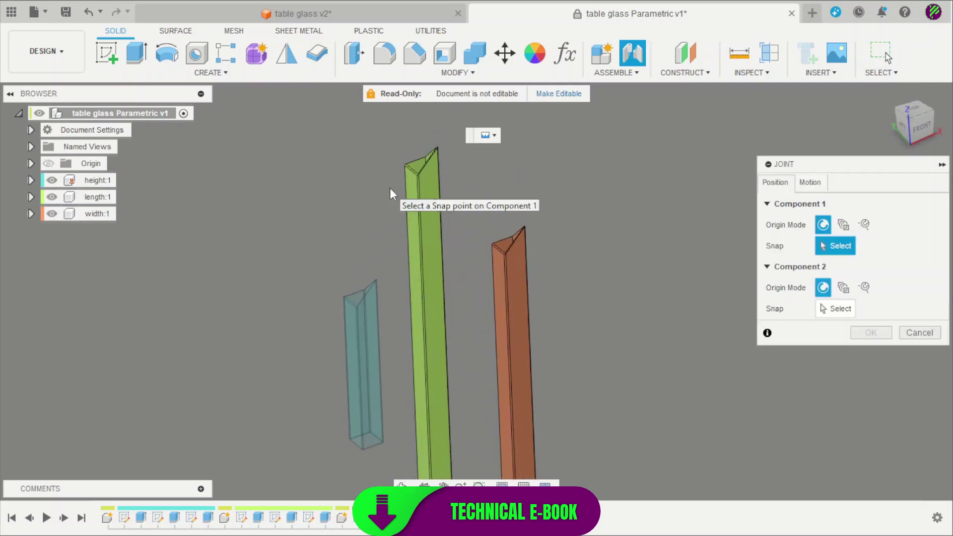
scroll(449, 124, "up", 3)
middle_click_drag(450, 124, 366, 151, "shift")
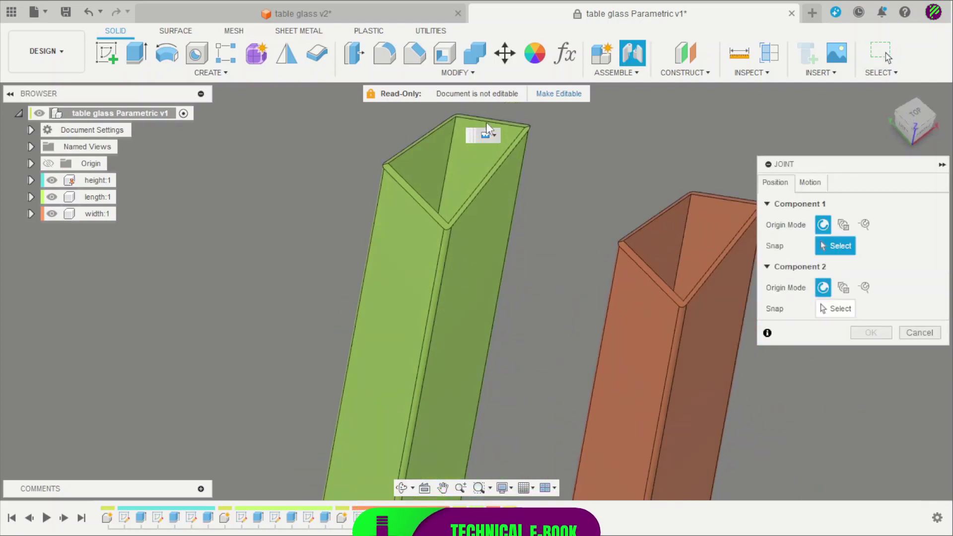
scroll(366, 151, "up", 6)
scroll(394, 178, "up", 3)
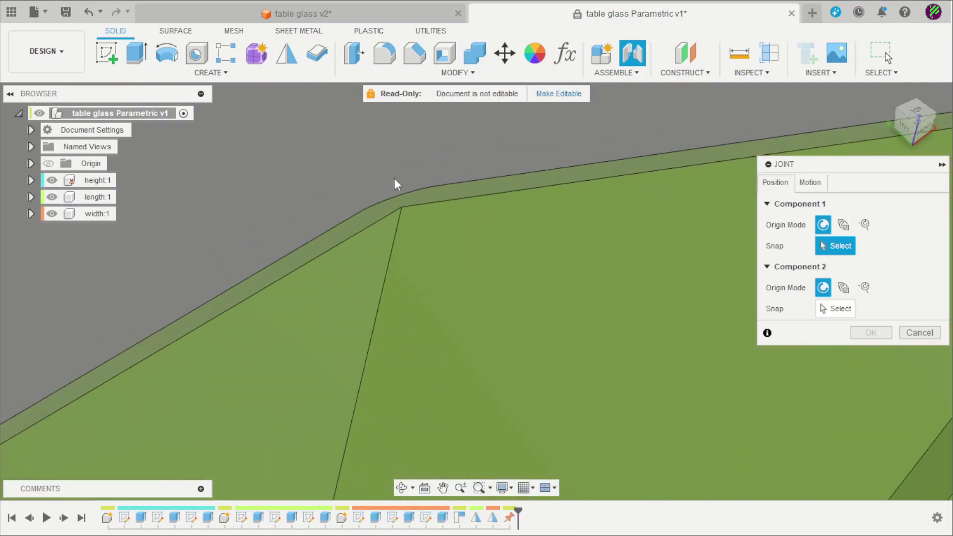
left_click(406, 202)
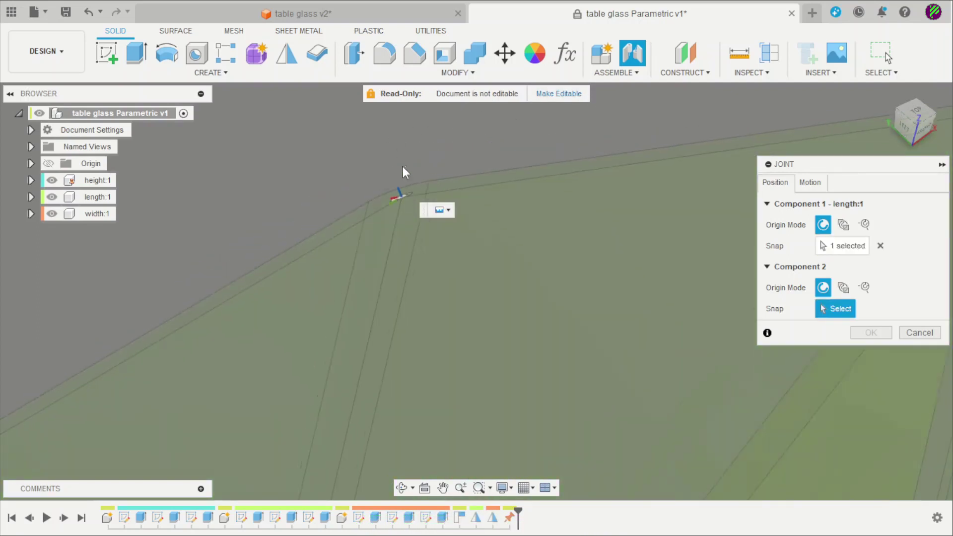
scroll(403, 166, "down", 5)
scroll(371, 341, "up", 10)
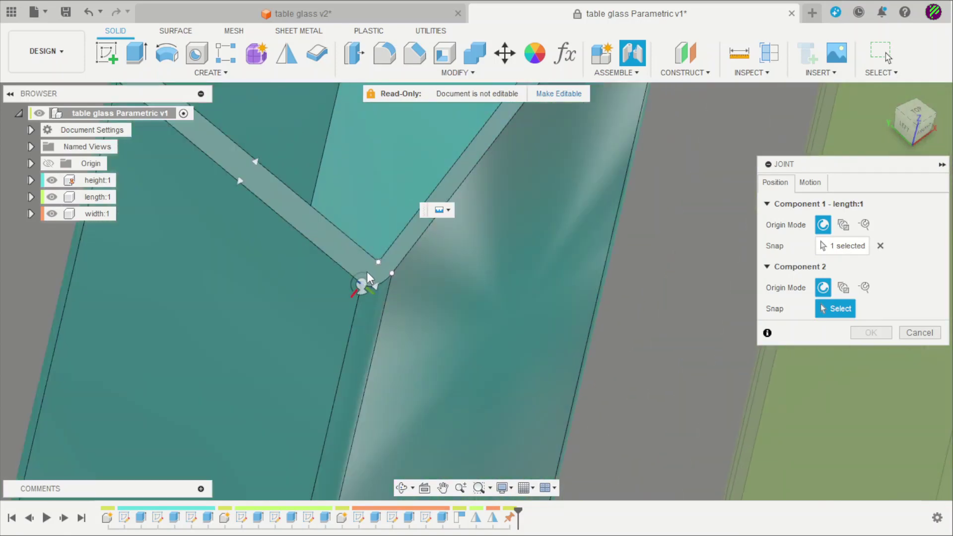
left_click(373, 267)
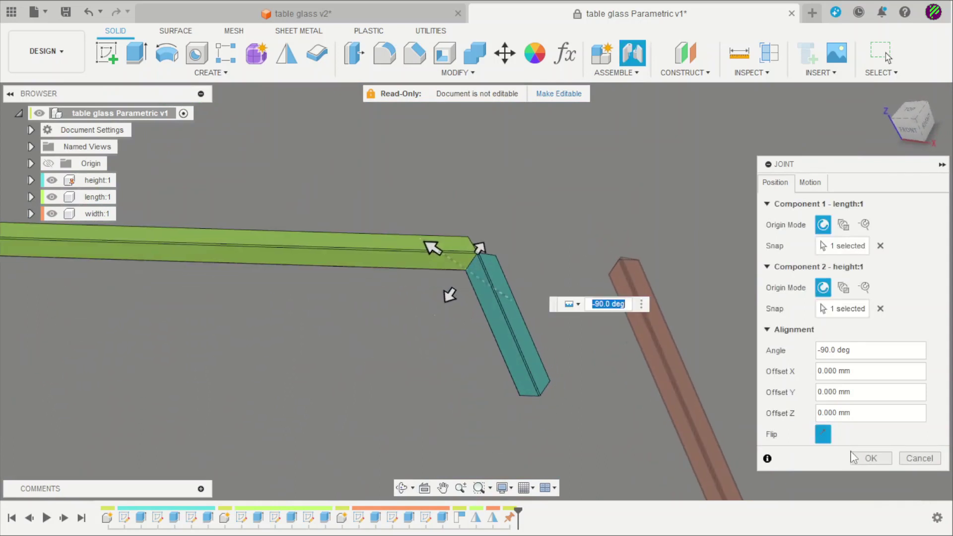
left_click(853, 458)
Join the width tube's mitred lower-end corner to the free top corner of the height tube, flipped, at an angle of -90 deg.
middle_click_drag(768, 412, 664, 343, "shift")
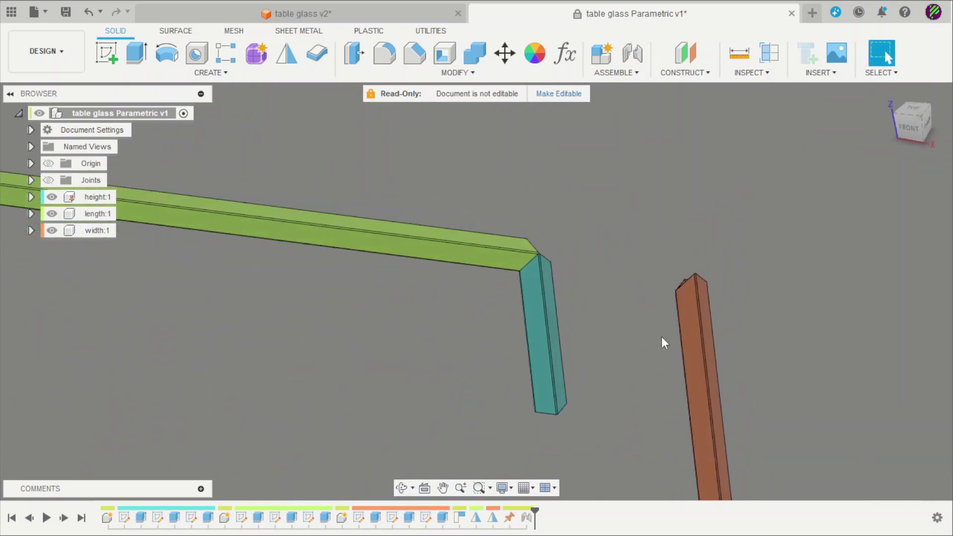
scroll(601, 306, "down", 3)
scroll(647, 279, "up", 2)
middle_click_drag(647, 278, 641, 166, "shift")
scroll(594, 219, "up", 4)
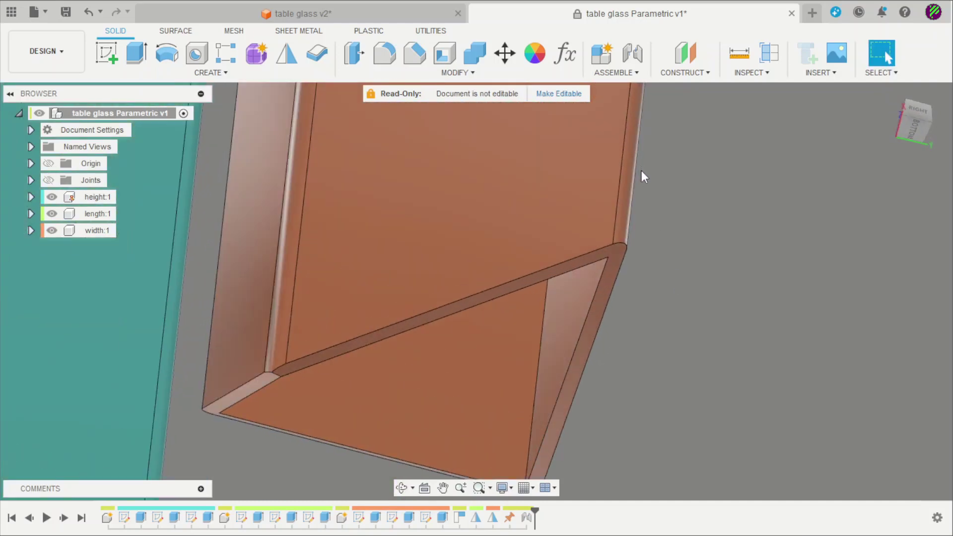
key("j")
scroll(618, 237, "up", 4)
left_click(615, 261)
scroll(620, 273, "down", 6)
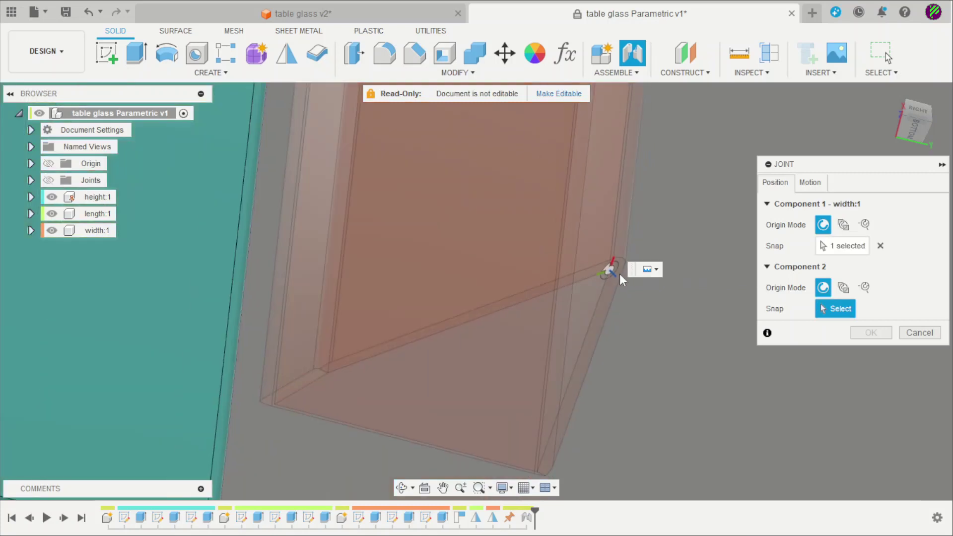
middle_click_drag(585, 314, 649, 438, "shift")
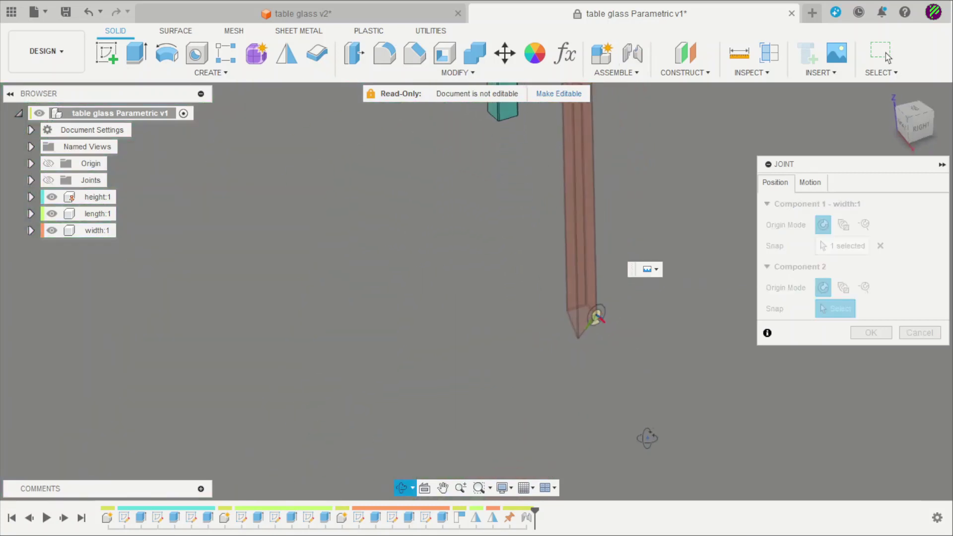
middle_click_drag(639, 351, 599, 470, "shift")
scroll(577, 240, "up", 10)
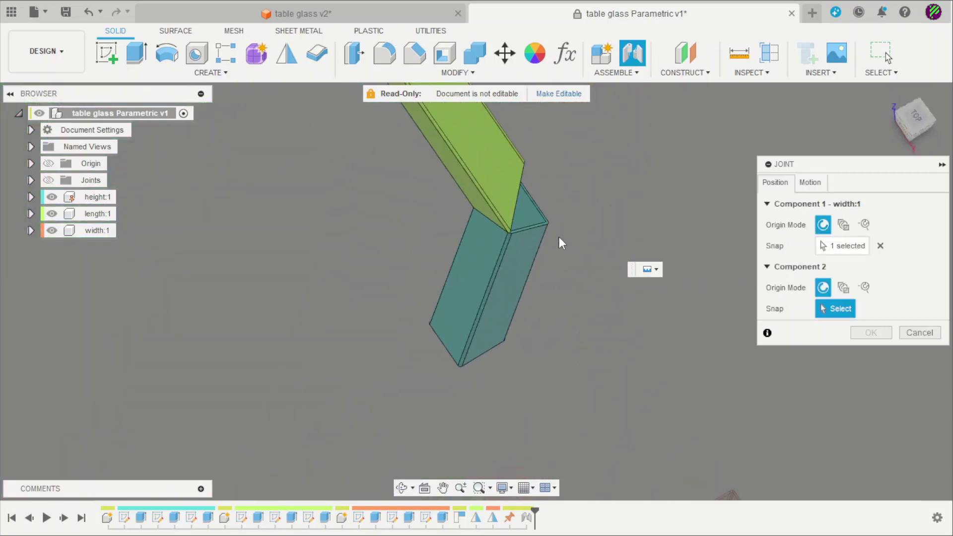
scroll(514, 223, "up", 3)
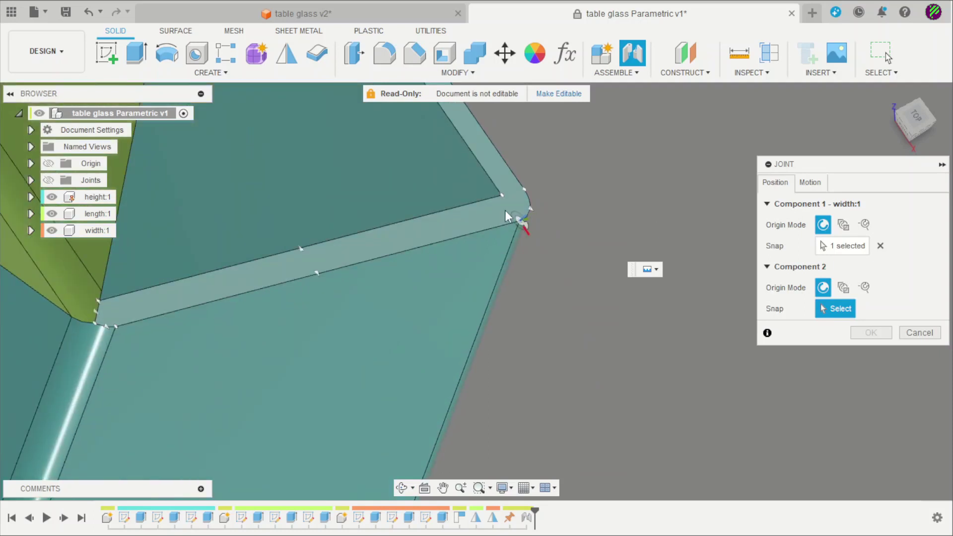
left_click(505, 210)
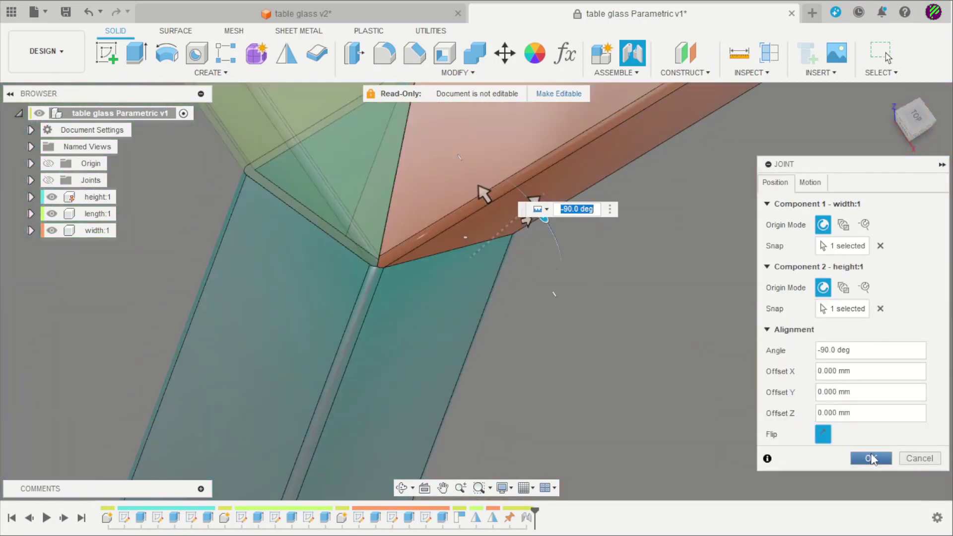
left_click(872, 458)
Paste three copies of the height leg and place them near the free ends of the length and width tubes and at the open fourth corner.
scroll(611, 272, "down", 3)
middle_click_drag(612, 272, 686, 318, "shift")
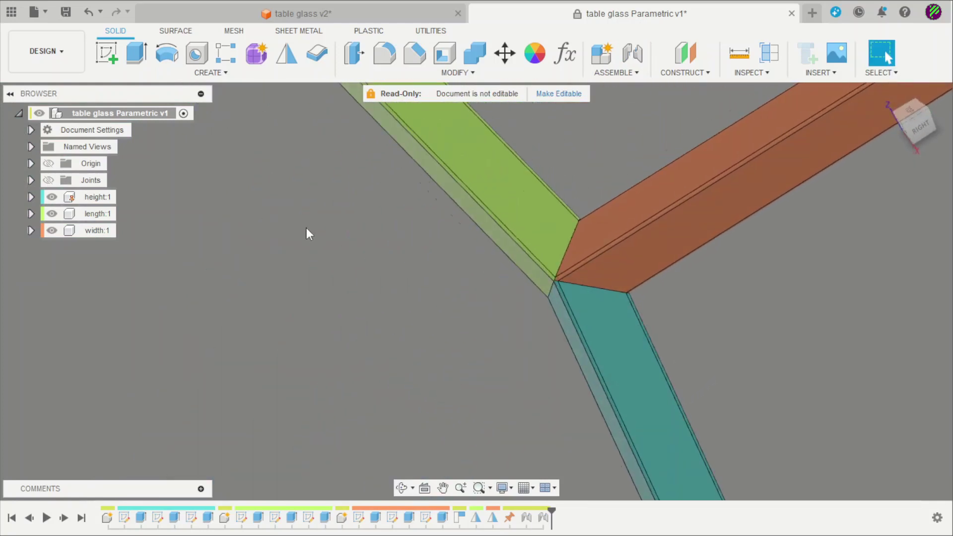
scroll(421, 285, "down", 3)
middle_click_drag(422, 285, 583, 337, "shift")
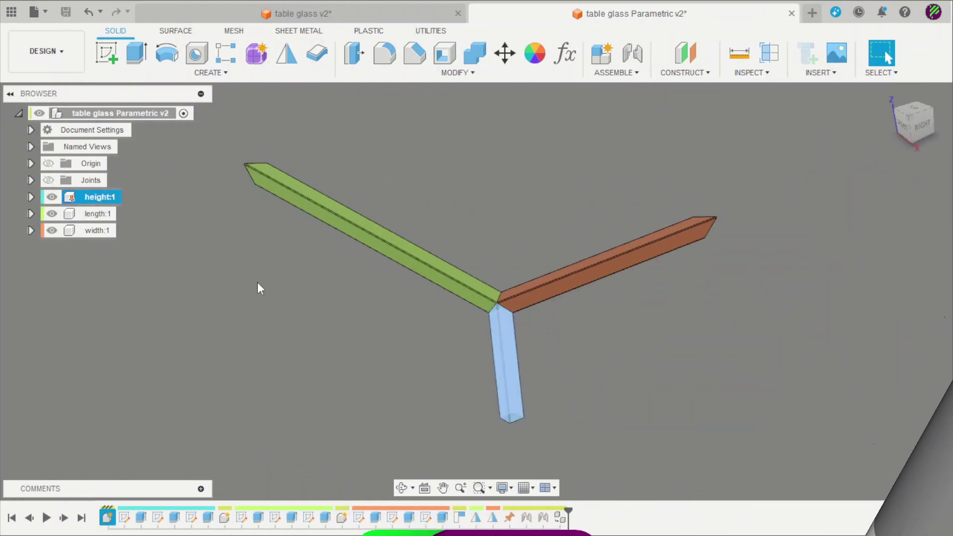
left_click(872, 417)
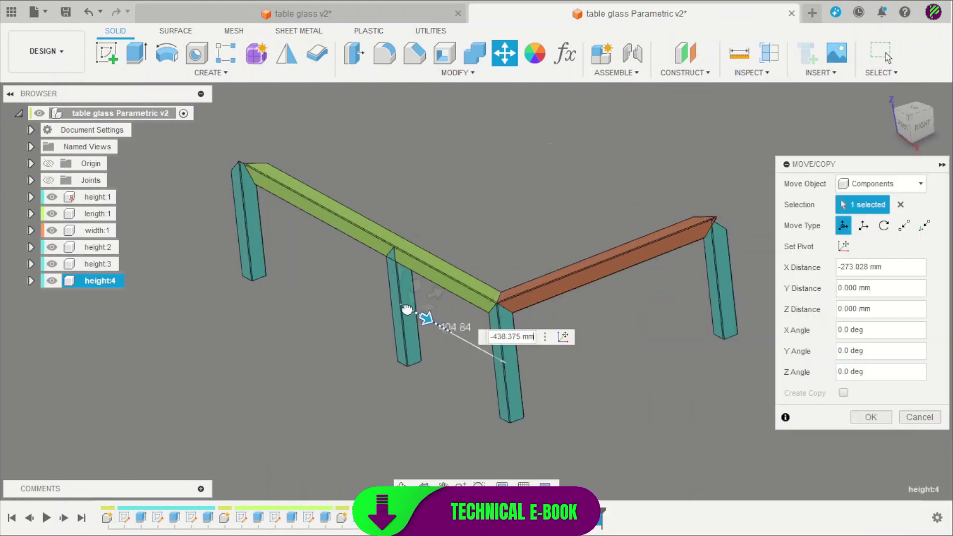
left_click_drag(406, 312, 532, 153)
left_click(867, 417)
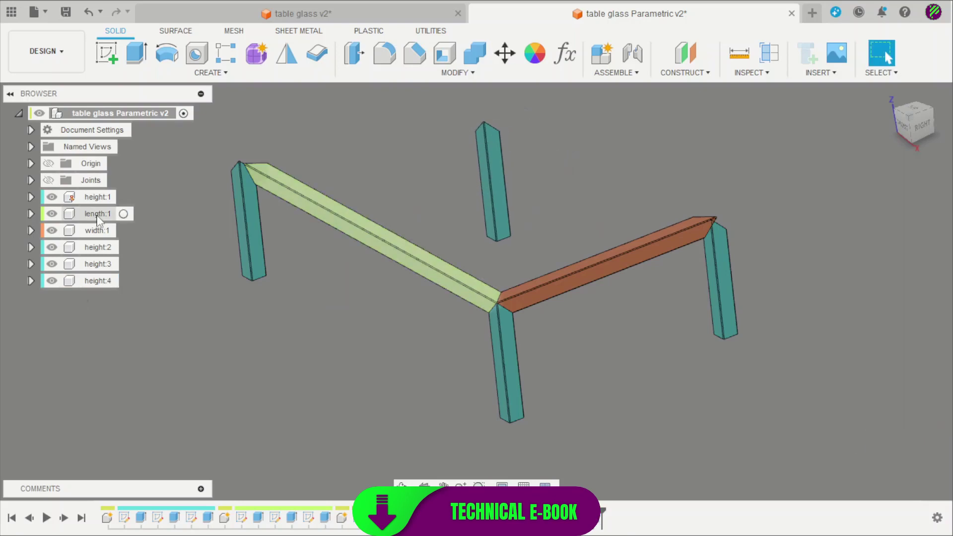
Paste a copy of the length tube and move it across to the opposite side of the table frame.
left_click(97, 213)
key("ctrl+c")
key("ctrl+v")
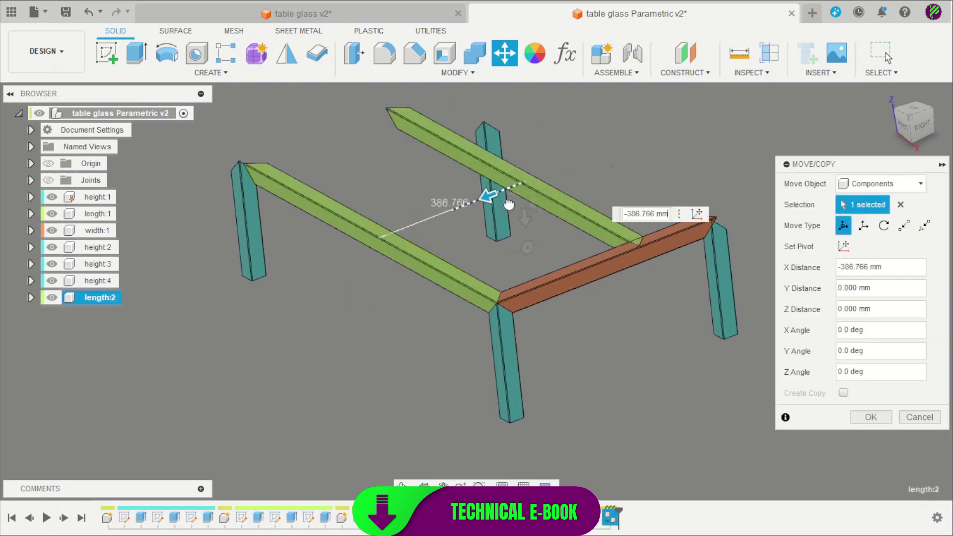
left_click_drag(485, 195, 593, 201)
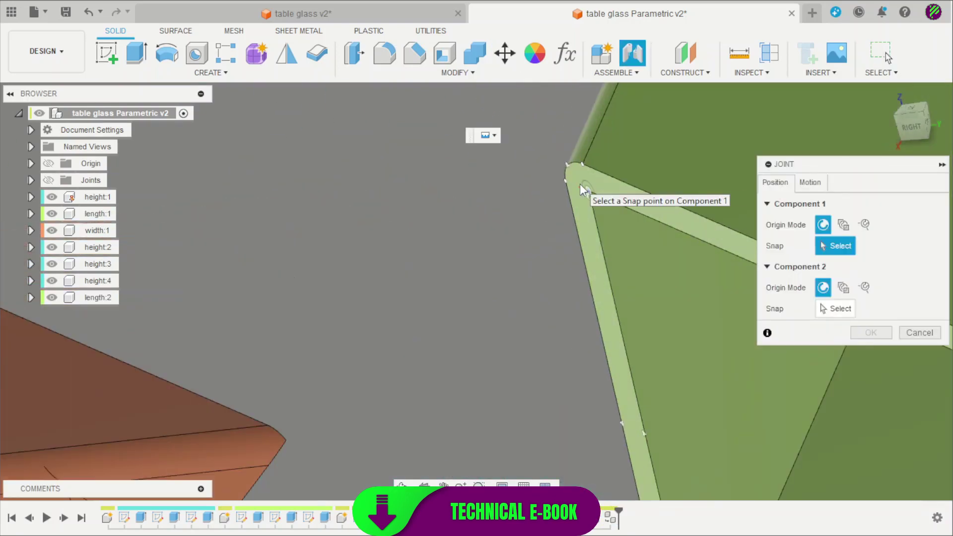
Join the copied length tube to the width tube's free mitred end, and join the second leg under that same corner.
left_click(515, 168)
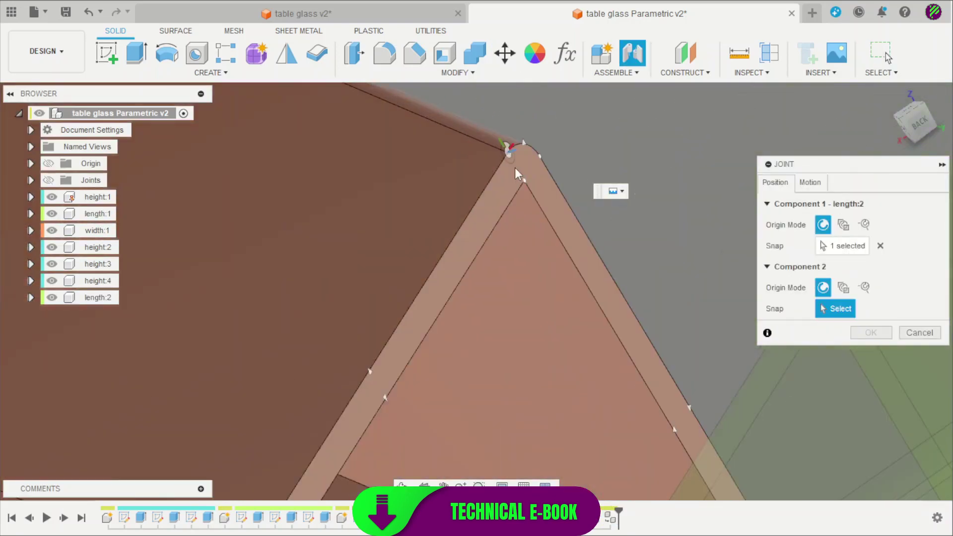
left_click(564, 175)
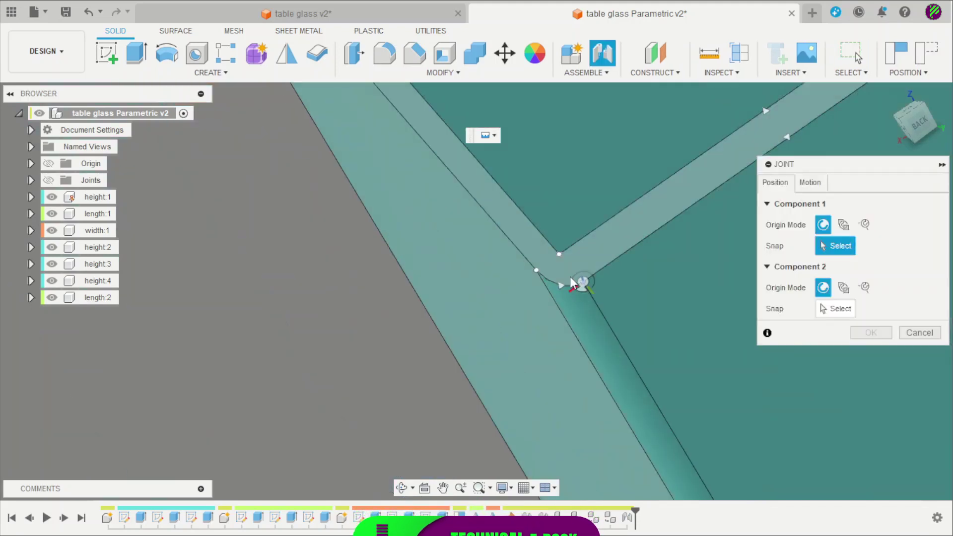
left_click(575, 283)
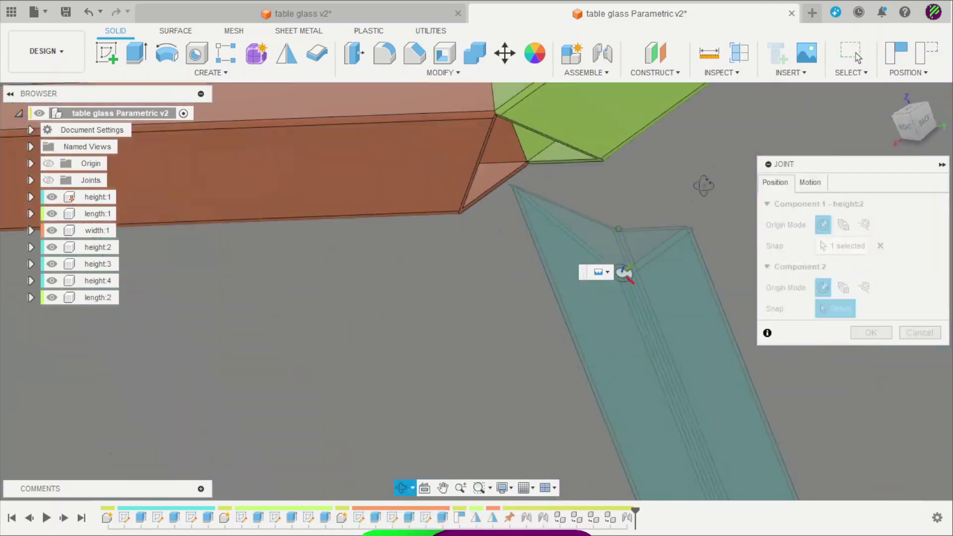
left_click(633, 222)
key("Return")
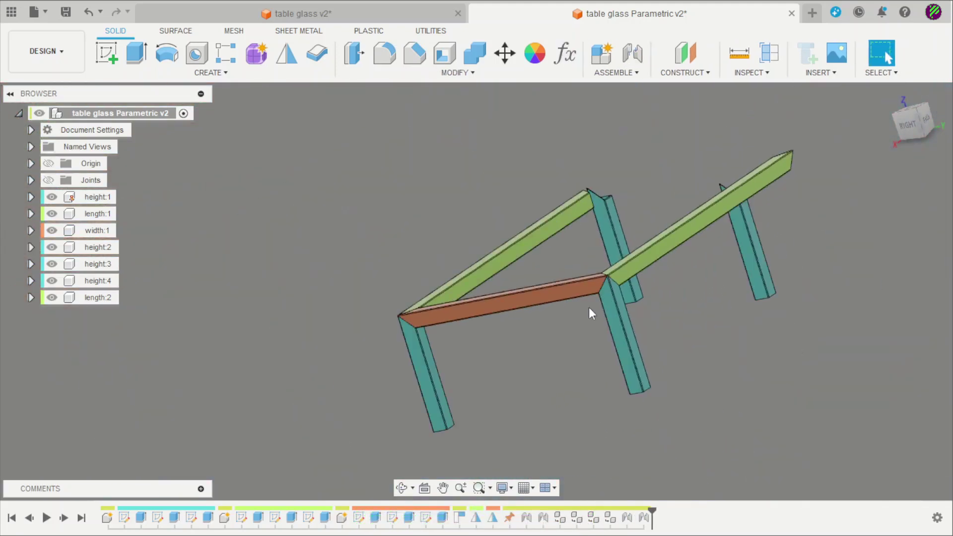
Join the third leg to the original length tube's free end corner, setting the joint angle so the mitred faces meet.
key("j")
left_click(304, 257)
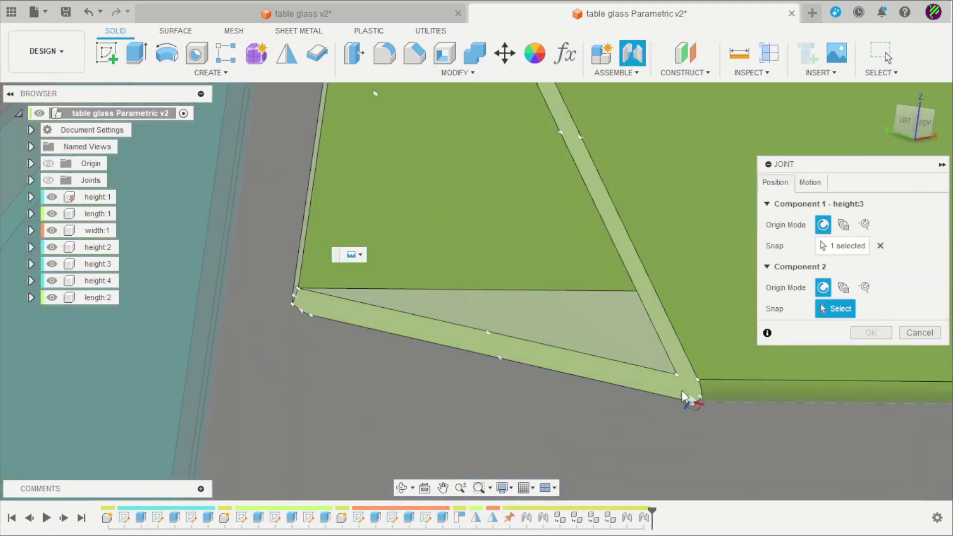
left_click(681, 390)
type("27")
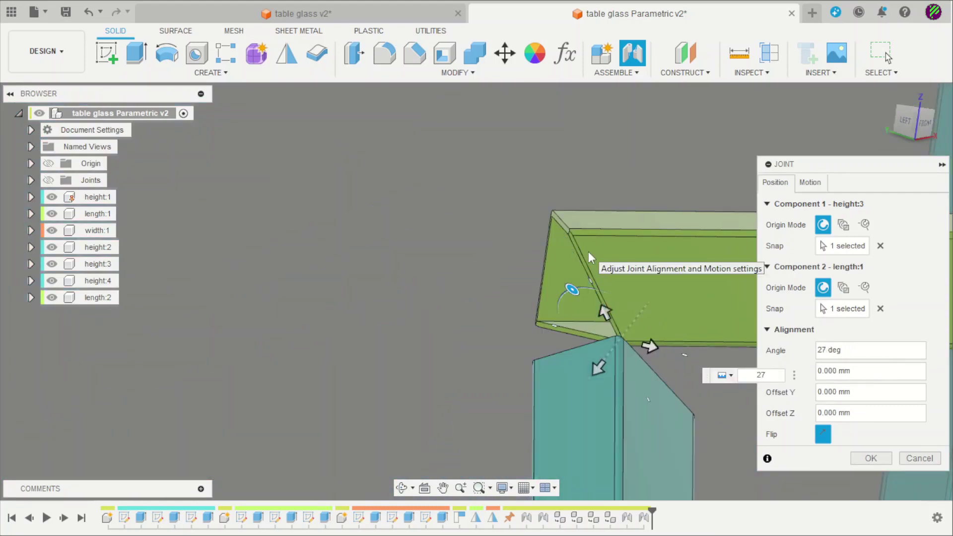
key("Return")
Paste a copy of the width tube and move it about -1147 mm along X to the open end of the frame.
key("ctrl+v")
left_click_drag(715, 194, 463, 328)
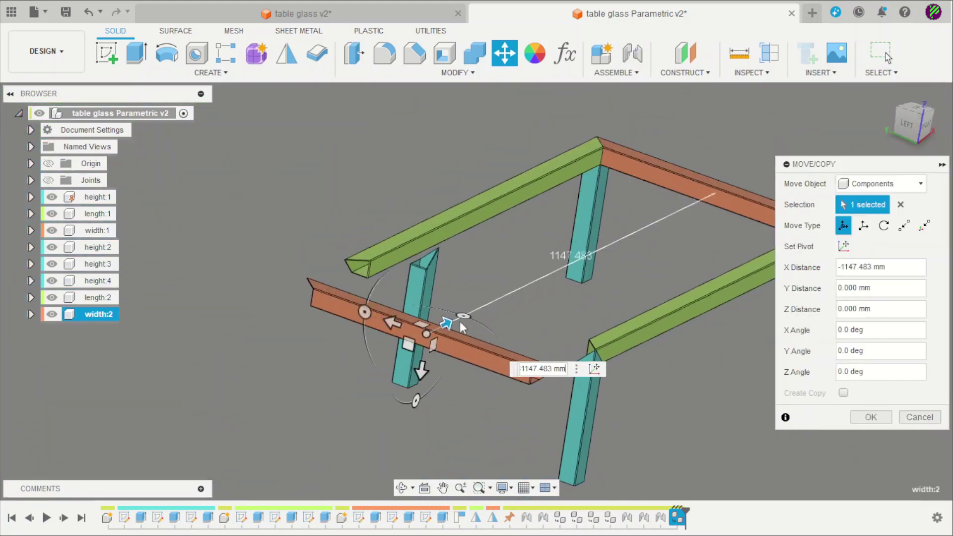
key("Return")
Join the copied width tube to the open end of the frame so its mitred end meets the length tube.
key("j")
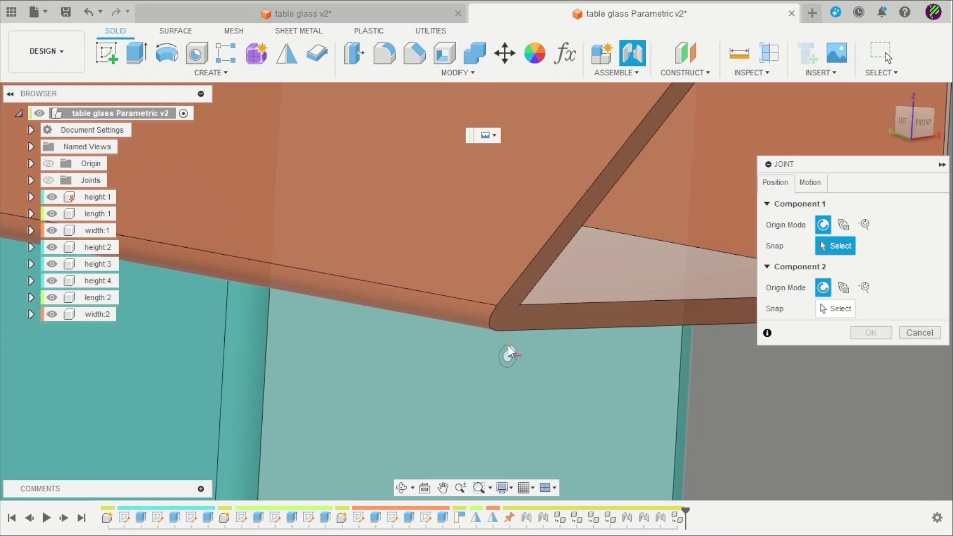
left_click(508, 344)
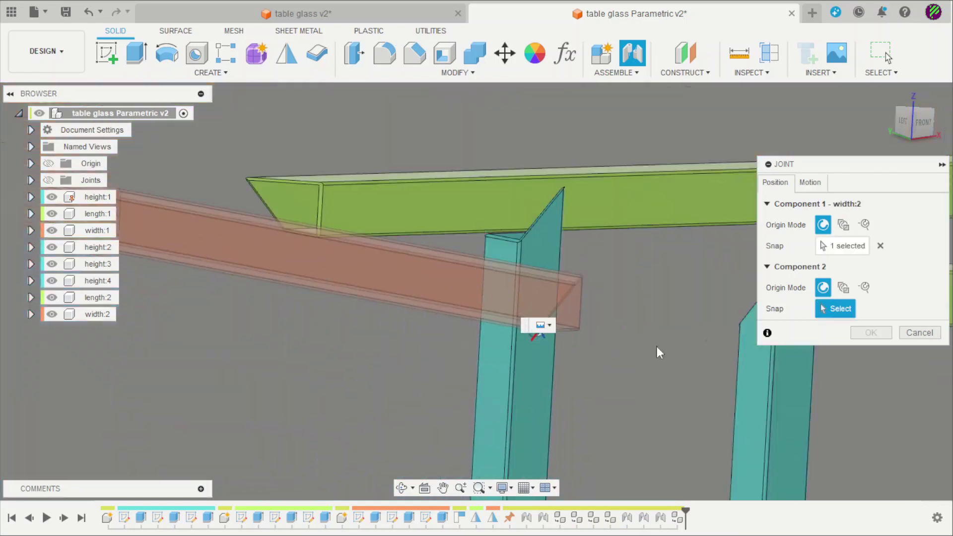
left_click(589, 336)
key("Return")
scroll(773, 371, "up", 10)
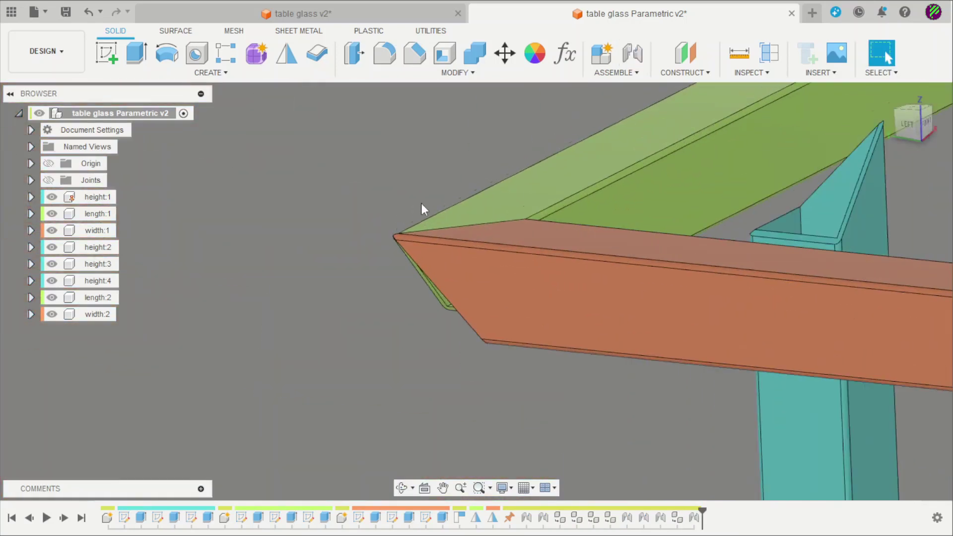
Join the fourth leg under the copied length tube's free end corner with a rigid joint, orienting it upright.
key("j")
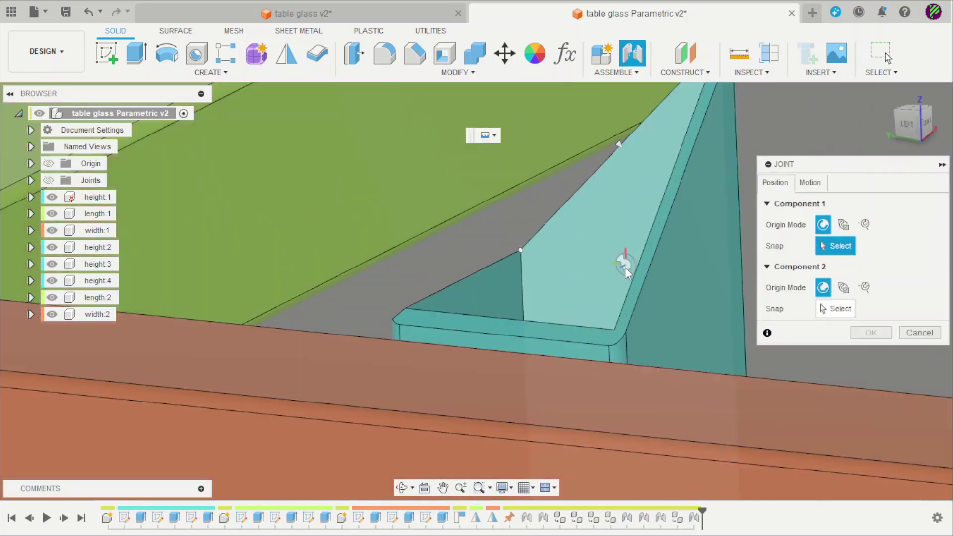
left_click(594, 415)
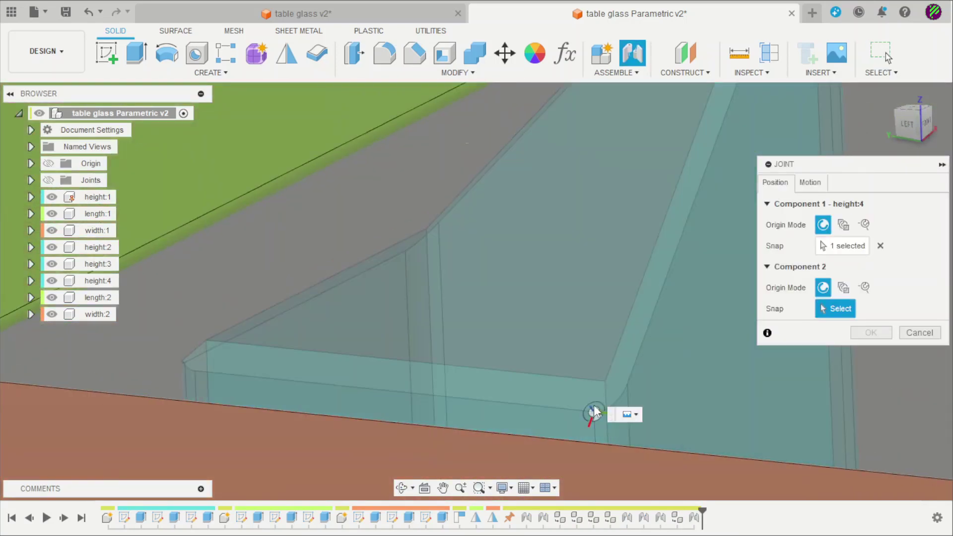
left_click(595, 328)
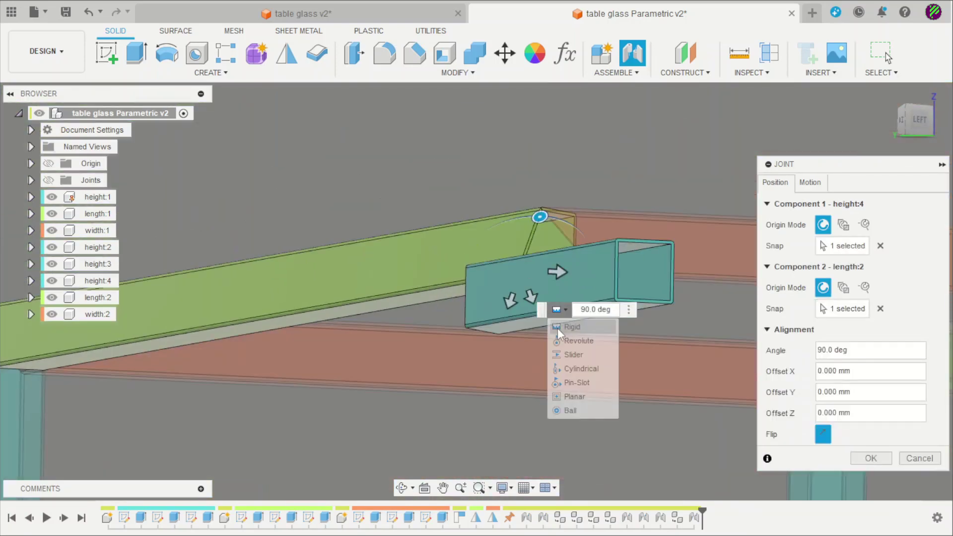
middle_click_drag(517, 294, 438, 366, "shift")
key("Return")
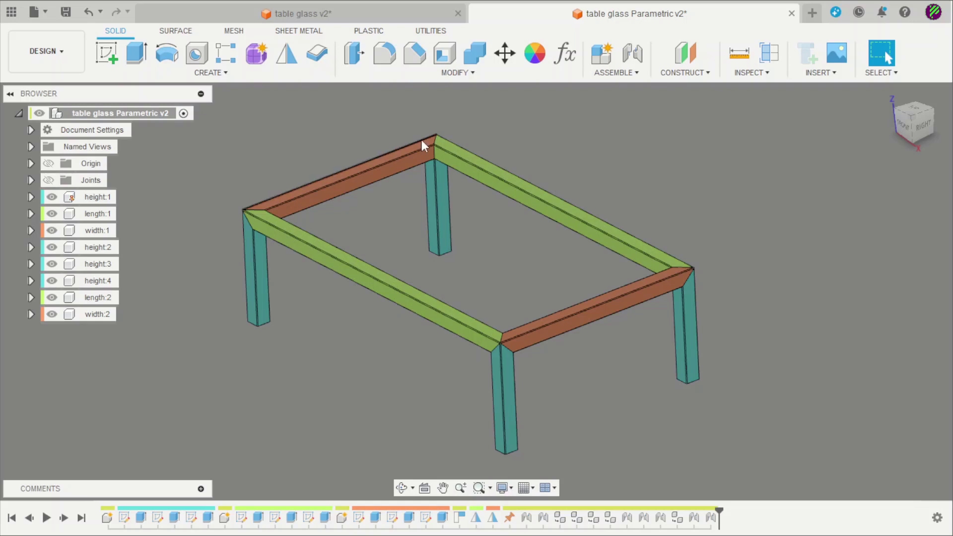
Create an internal component named glass and start a sketch in it on the horizontal origin plane.
left_click(601, 59)
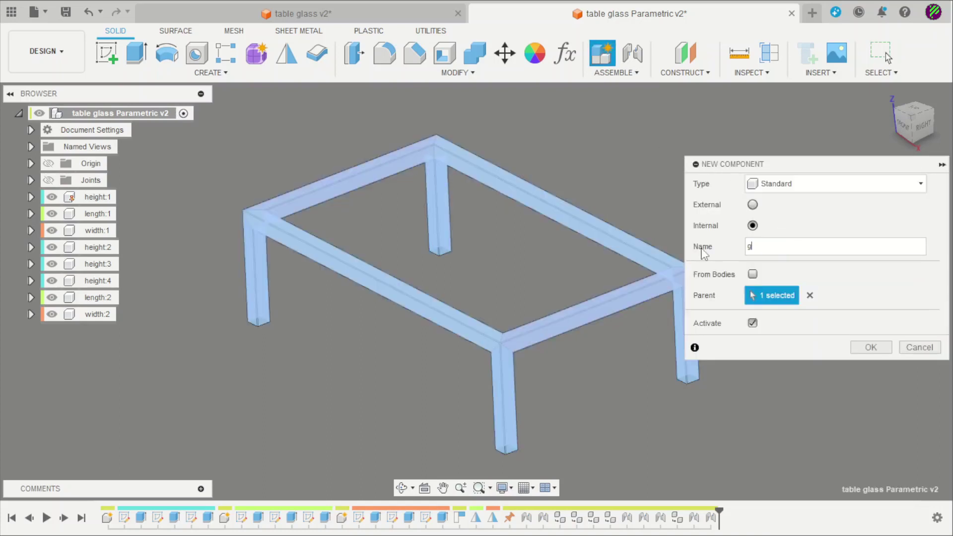
key("Return")
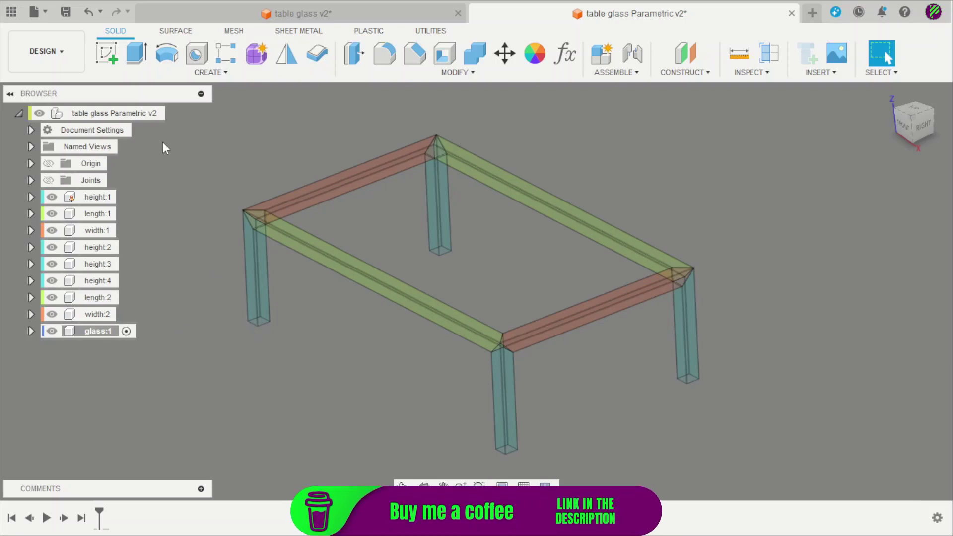
left_click(113, 58)
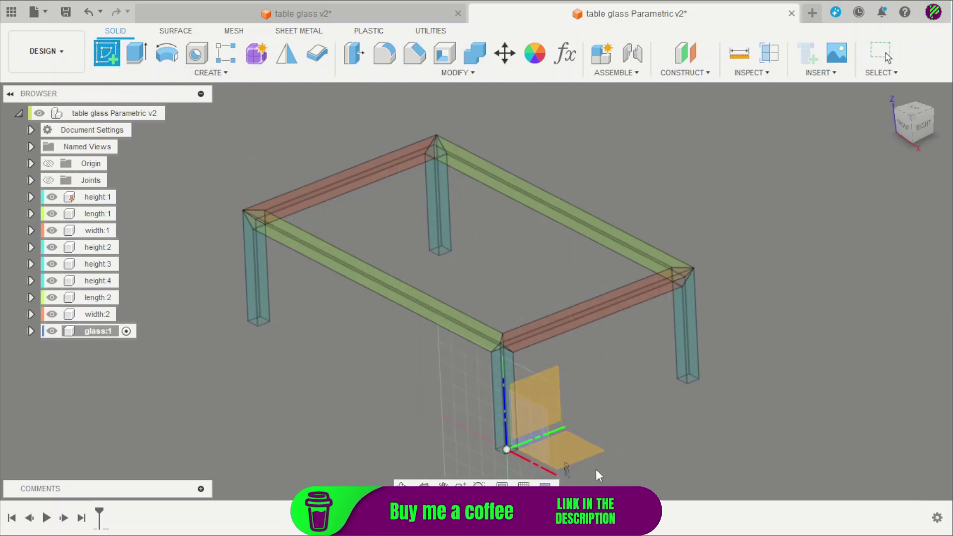
left_click(589, 455)
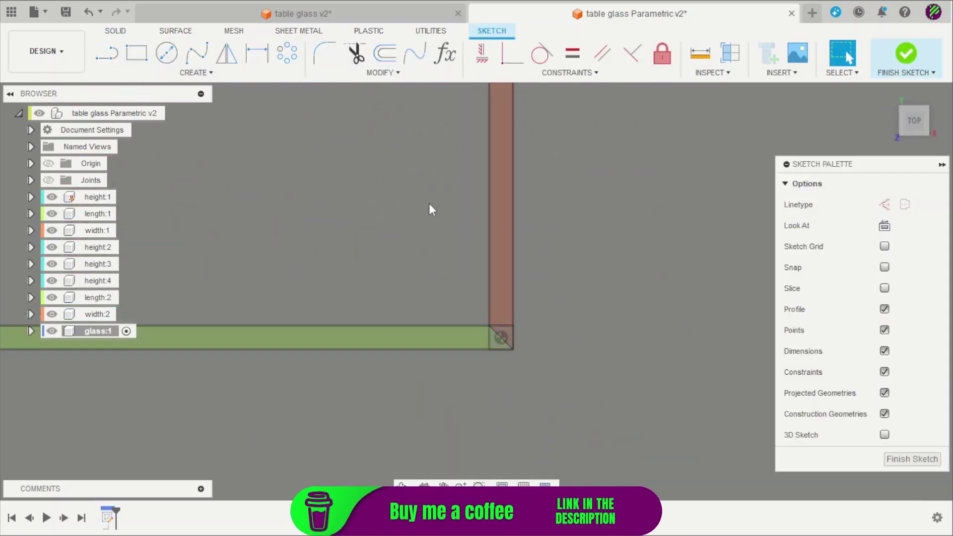
Sketch a center rectangle at the origin sized by the parameters length and width, and finish the sketch.
left_click(146, 56)
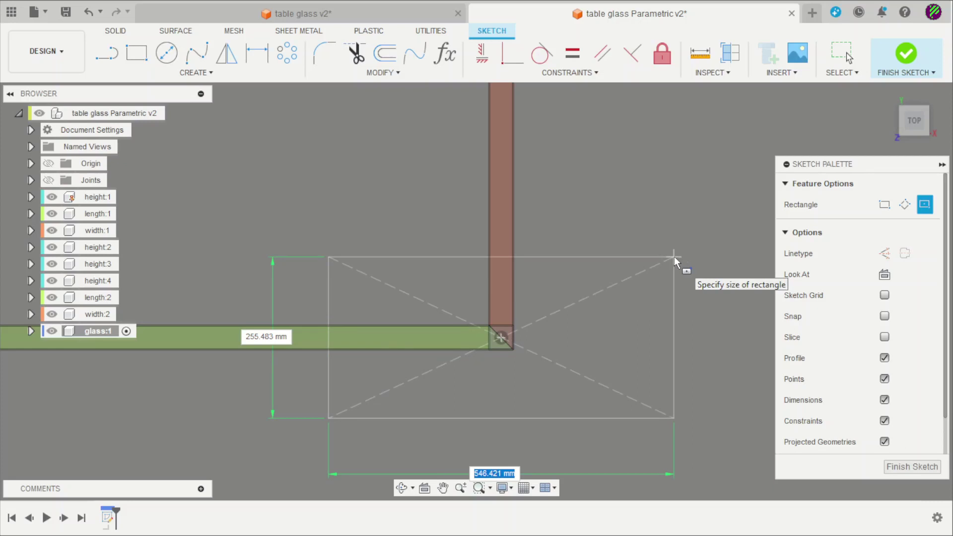
type("le")
key("Return")
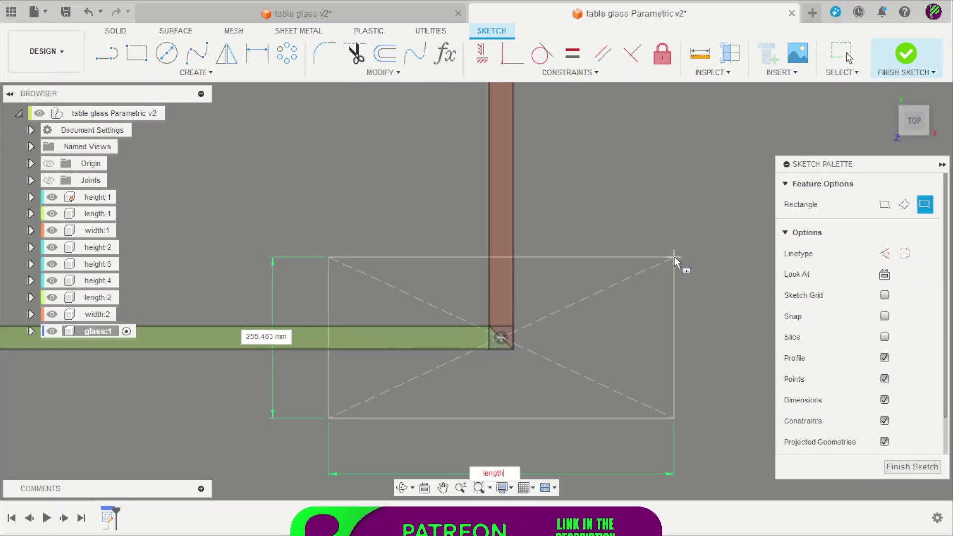
key("Tab")
type("w")
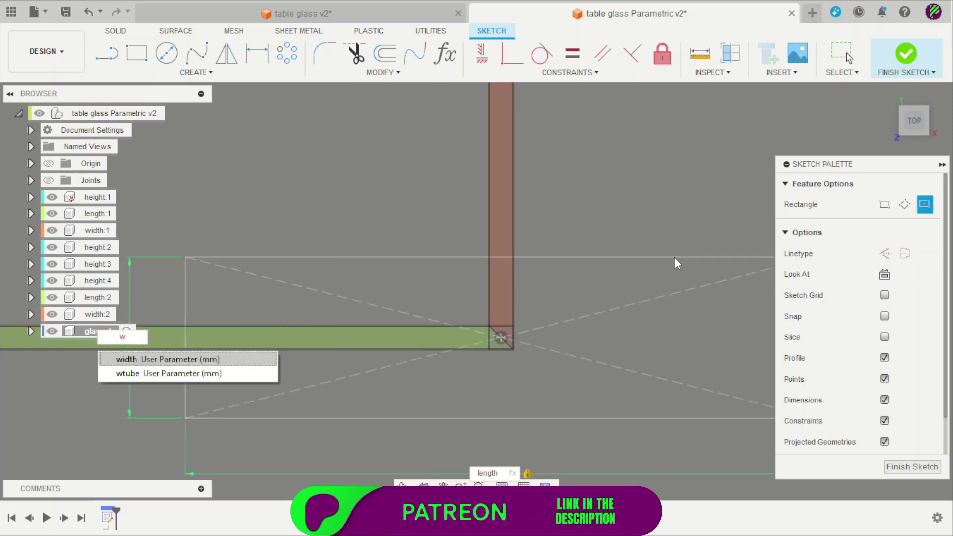
key("Return")
scroll(561, 248, "down", 4)
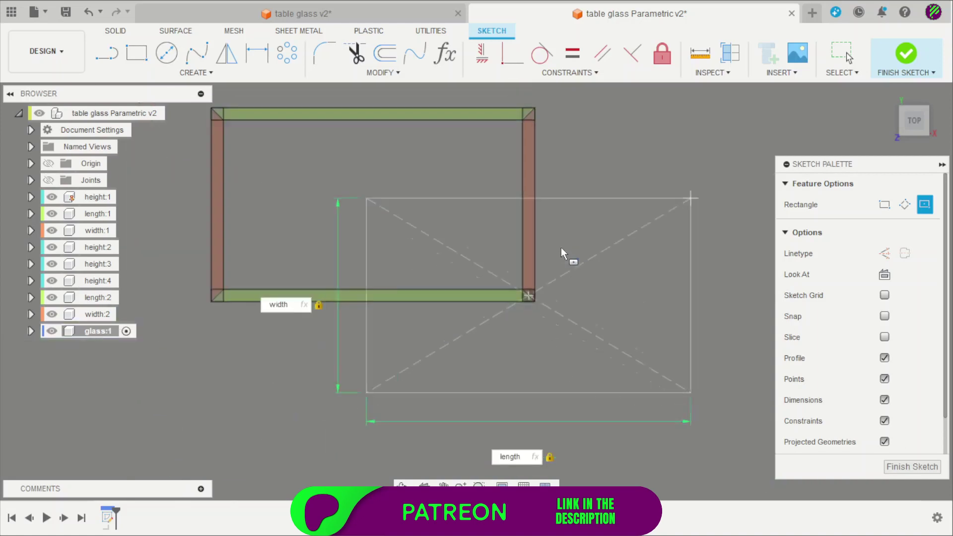
scroll(561, 247, "down", 2)
left_click(909, 58)
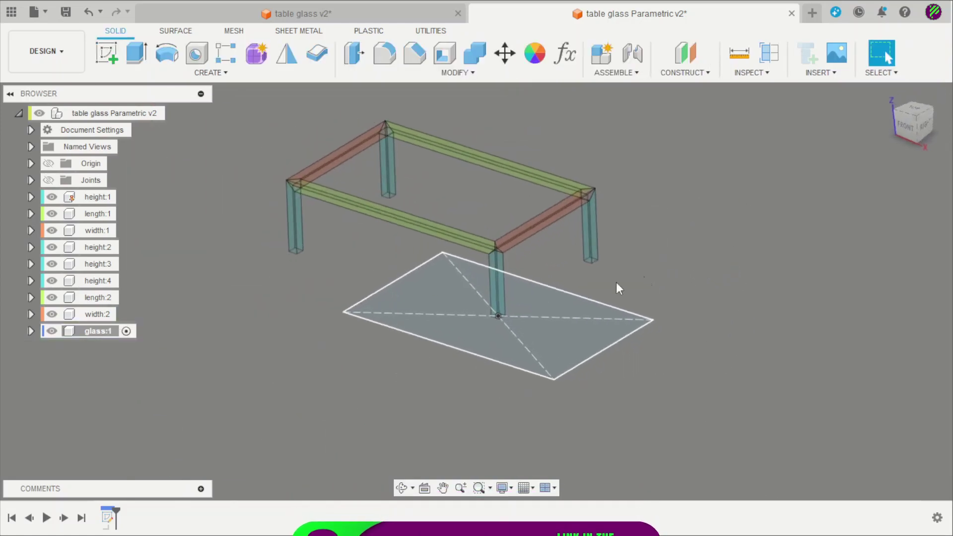
Extrude the rectangle by -thickness as a new body and reactivate the top-level assembly.
left_click(137, 61)
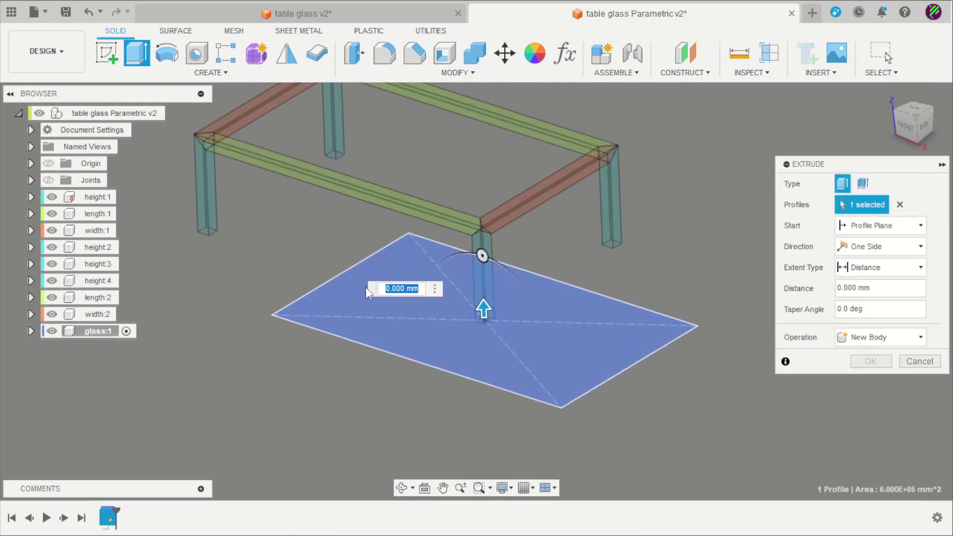
left_click_drag(484, 310, 484, 354)
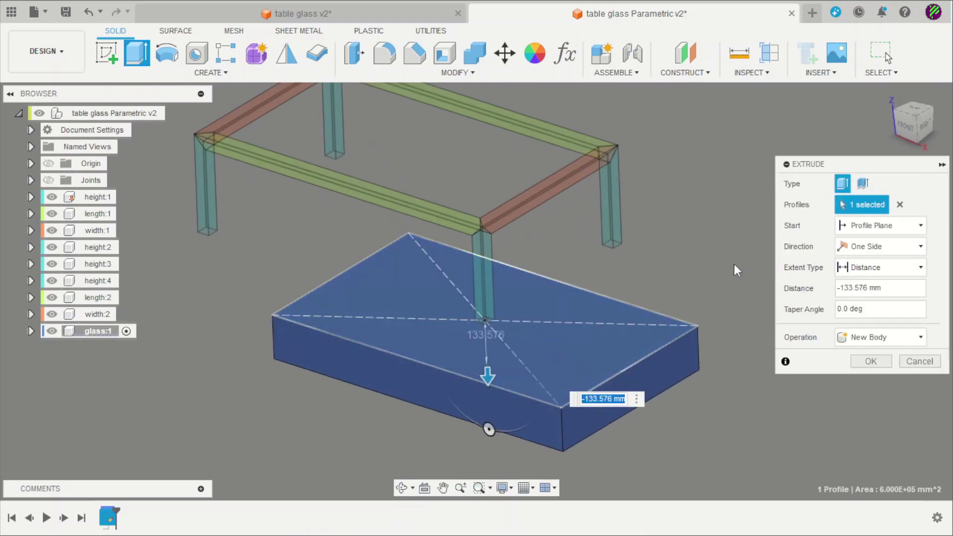
type("-t")
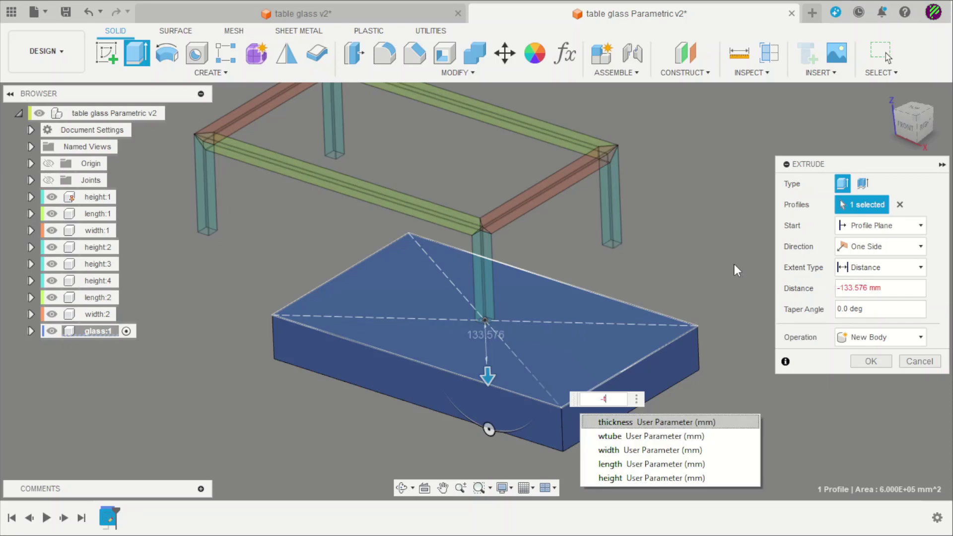
key("Return")
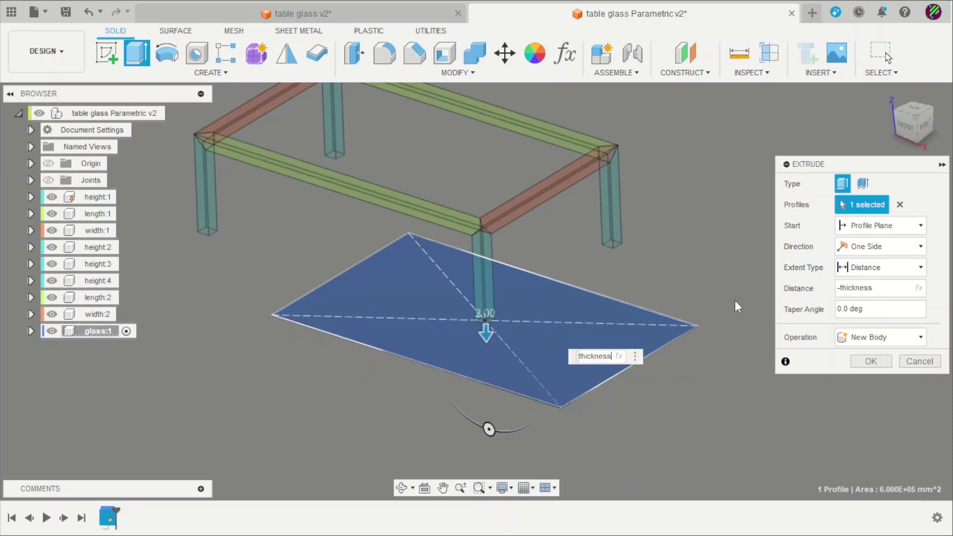
left_click(878, 362)
middle_click_drag(722, 386, 642, 388, "shift")
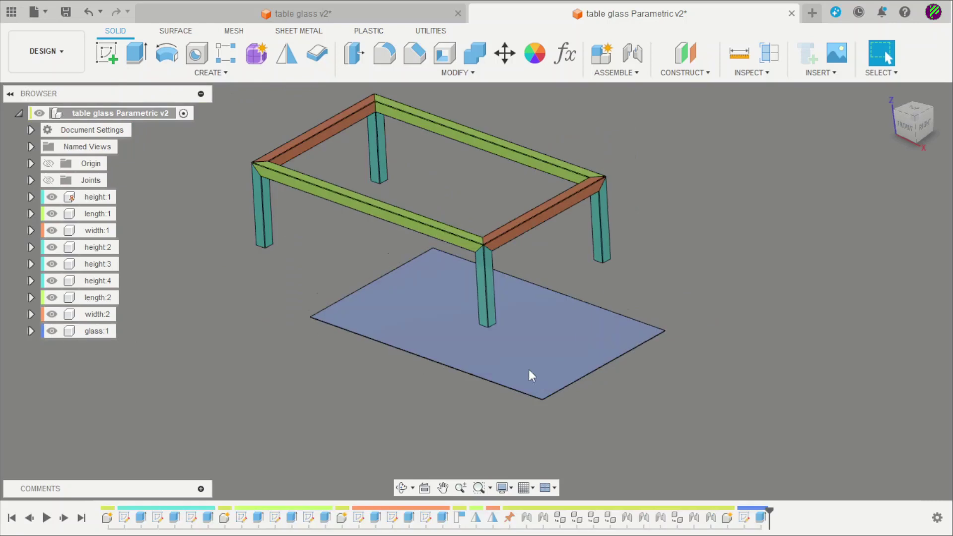
Move the glass panel above the frame and joint its short edge's midpoint to the middle of the original width tube's top face.
left_click_drag(529, 370, 520, 185)
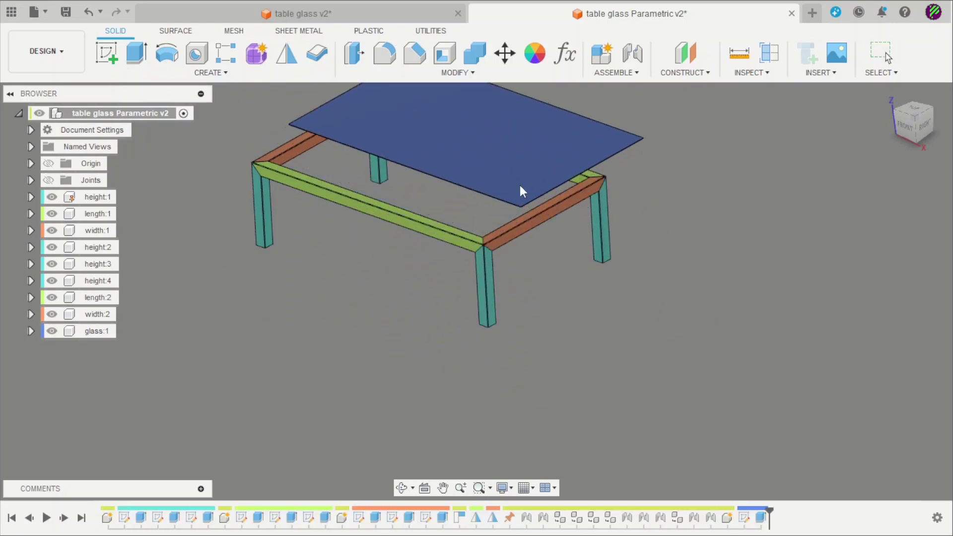
scroll(602, 231, "up", 5)
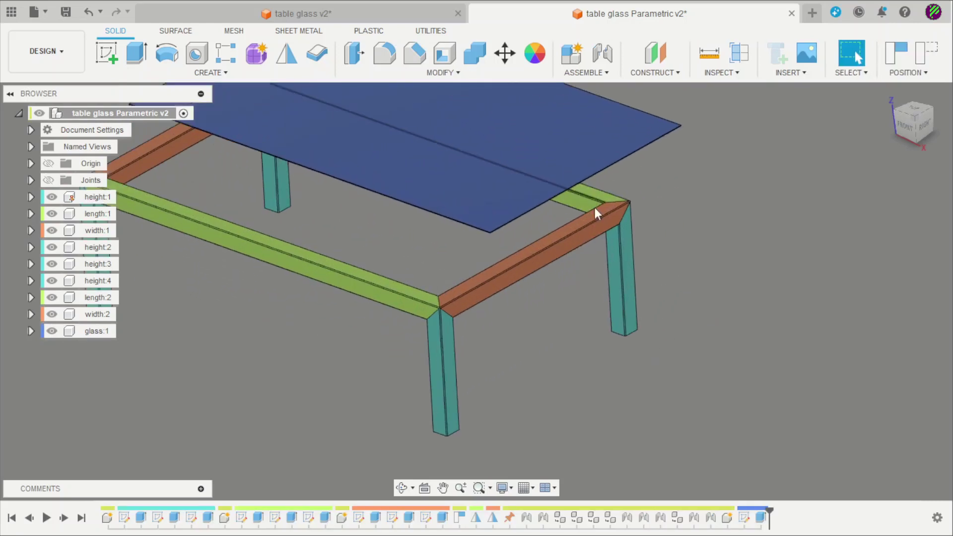
left_click(605, 60)
middle_click_drag(624, 270, 630, 209, "shift")
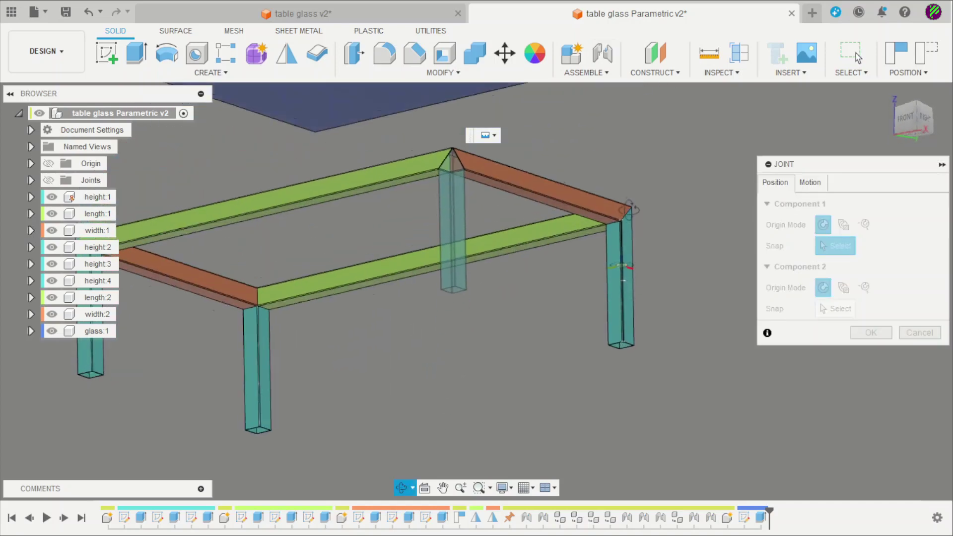
scroll(664, 148, "down", 3)
scroll(556, 179, "up", 6)
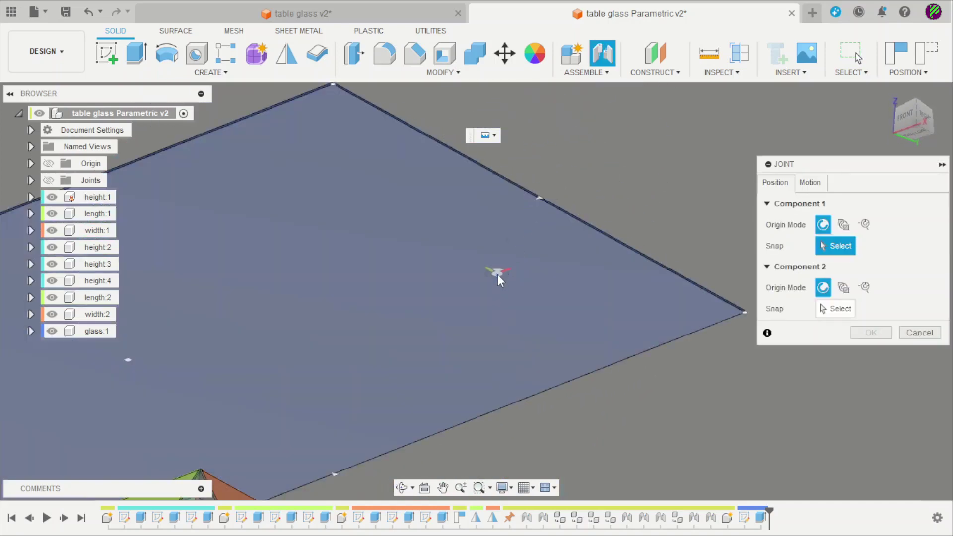
left_click(532, 225)
scroll(532, 224, "down", 5)
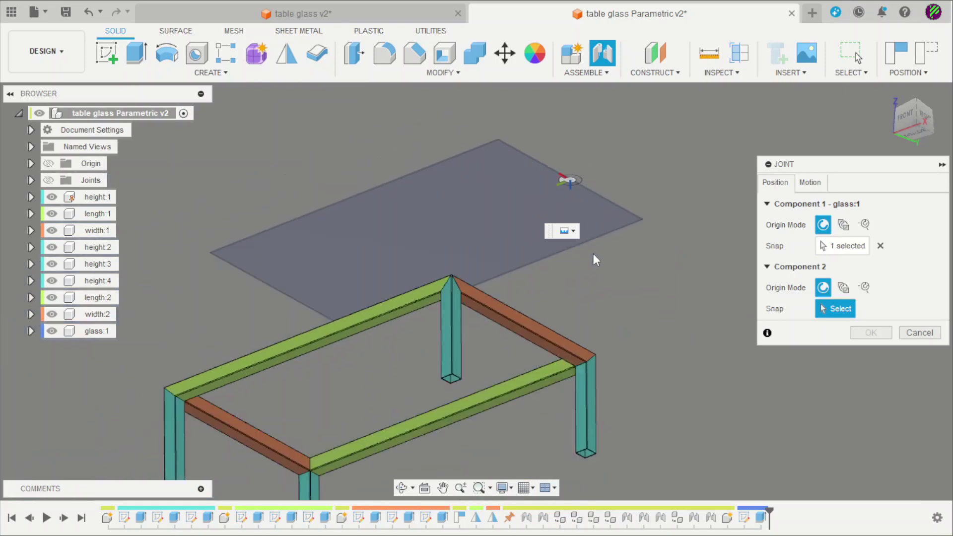
middle_click_drag(594, 254, 541, 385, "shift")
scroll(541, 385, "up", 8)
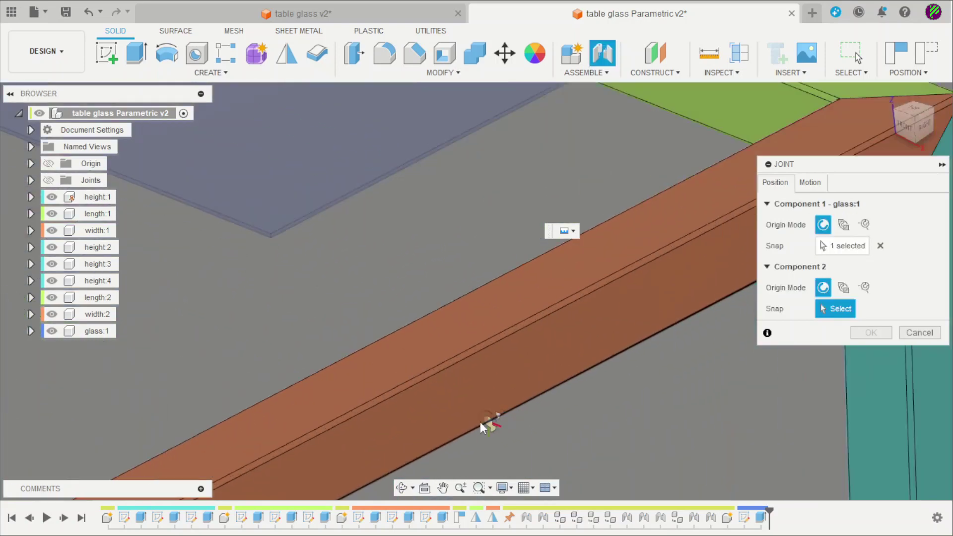
left_click(505, 311)
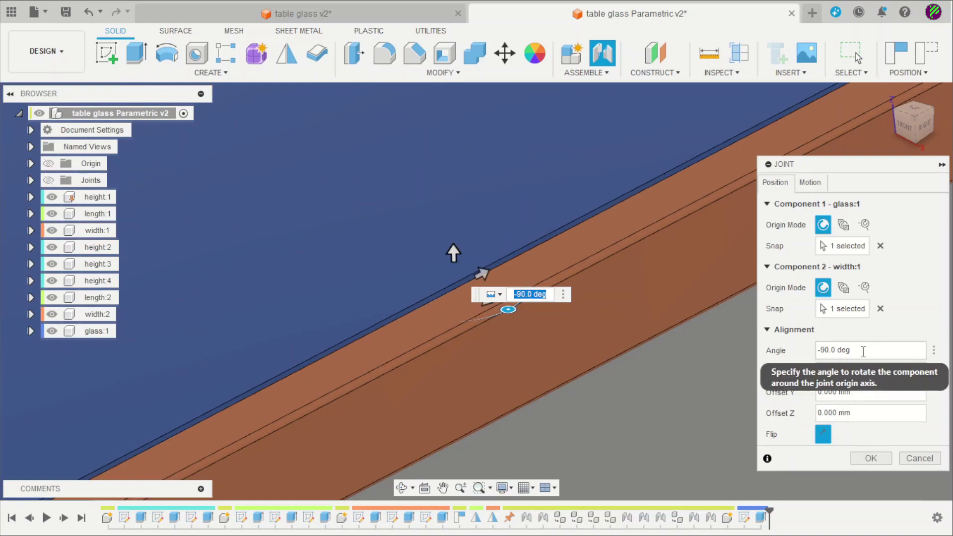
Set the glass joint's X offset to wtube/2 so the panel's edge lines up with the frame's outer side.
left_click_drag(489, 300, 529, 311)
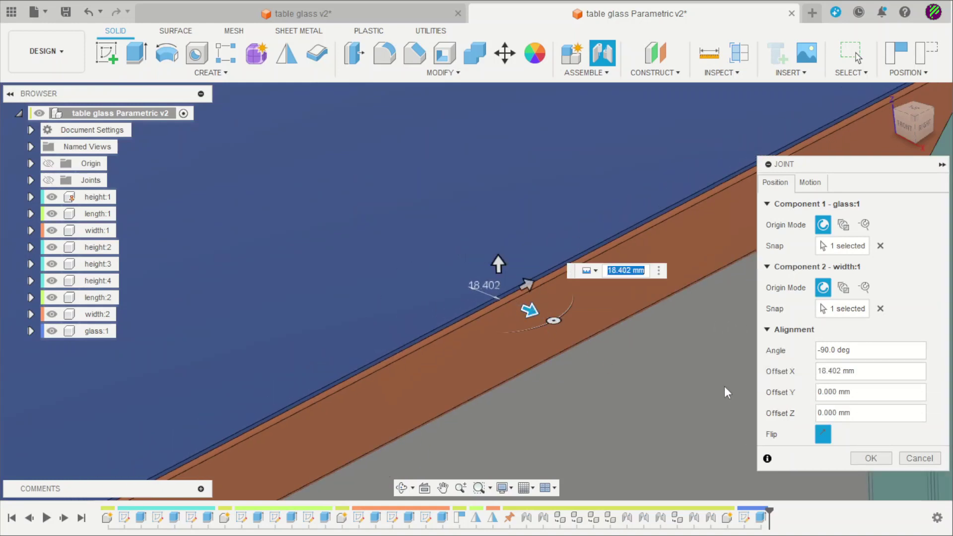
left_click(817, 372)
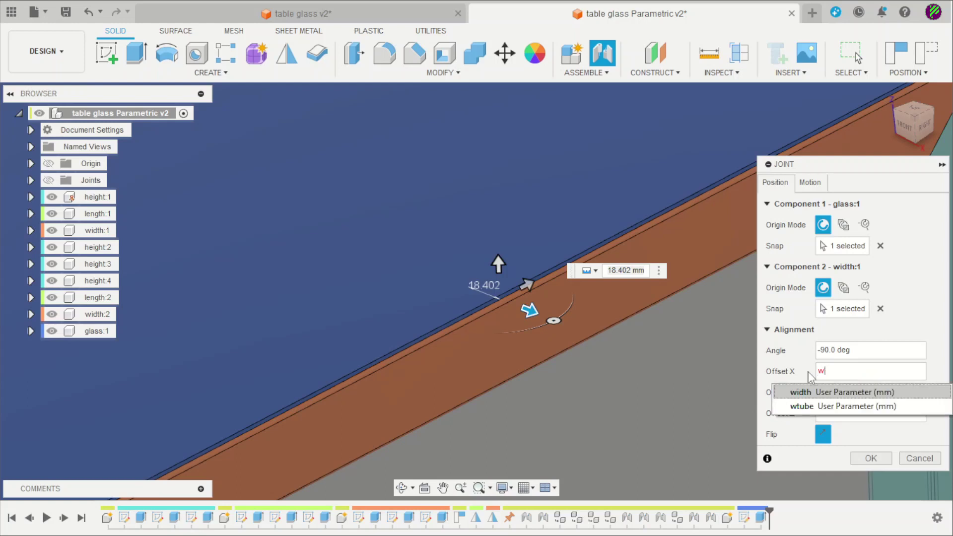
key("Return")
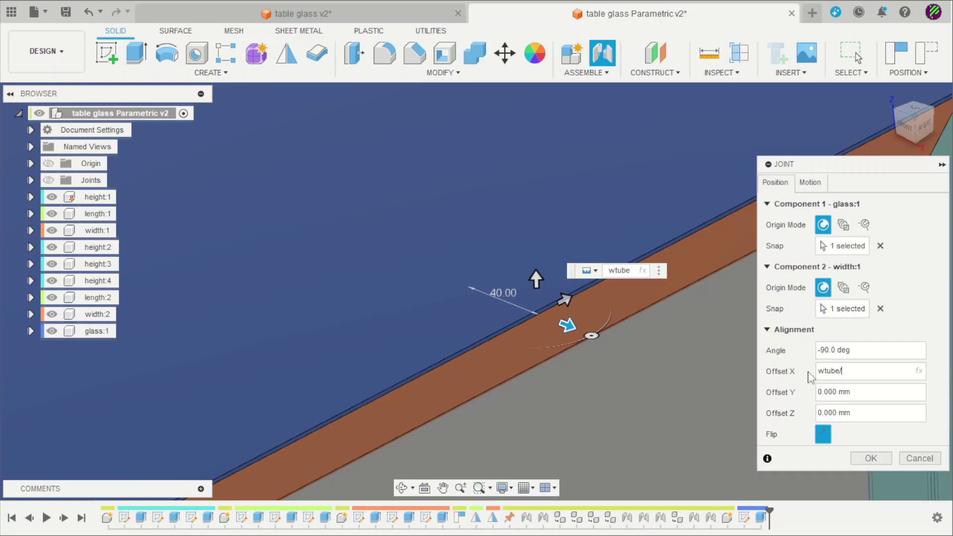
type("/2")
key("Return")
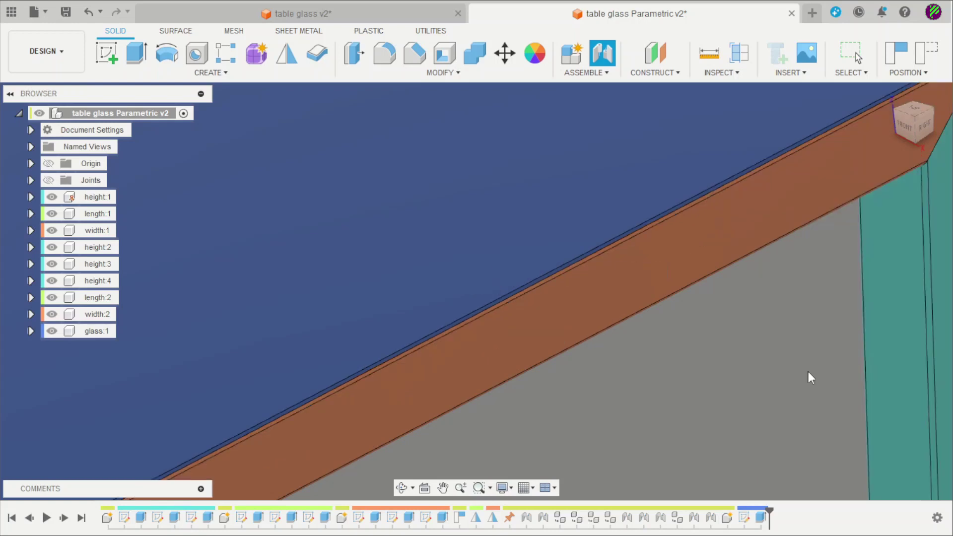
middle_click_drag(741, 372, 591, 341, "shift")
scroll(695, 199, "down", 3)
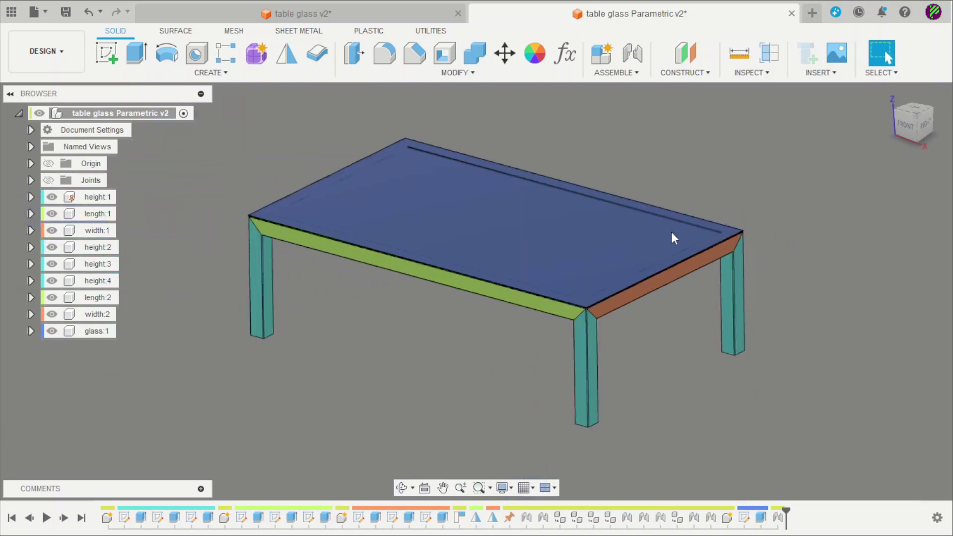
Turn off the component color display so the table shows its physical materials and appearances.
middle_click_drag(672, 236, 720, 186, "shift")
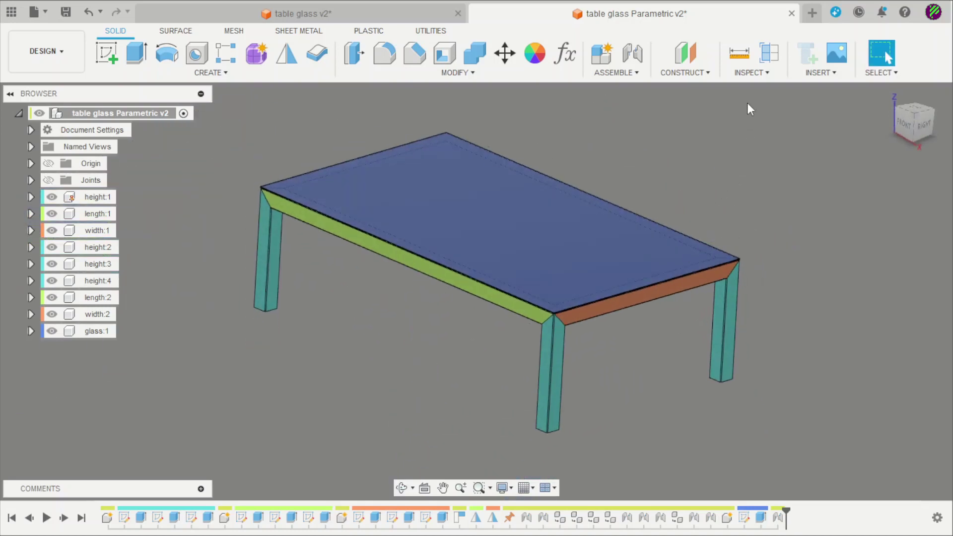
left_click(747, 73)
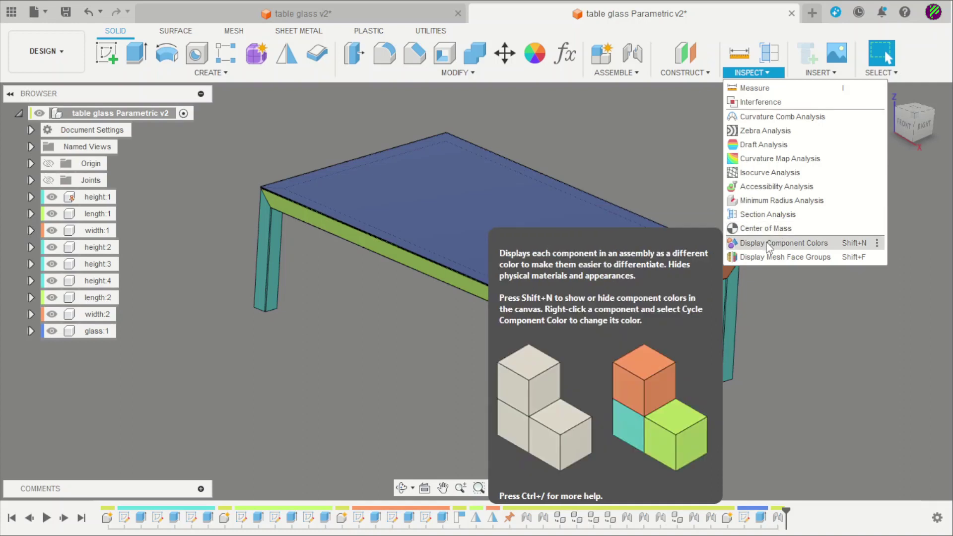
left_click(769, 243)
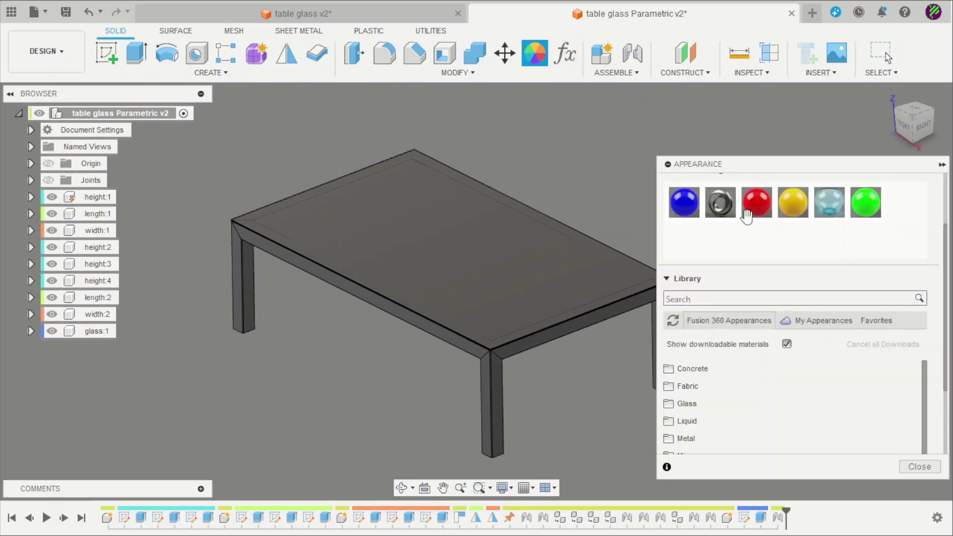
Apply a blue appearance to the legs, red to the width tubes, yellow to the length tubes and transparent glass to the tabletop panel.
left_click_drag(531, 370, 497, 387)
left_click_drag(669, 283, 606, 306)
left_click_drag(793, 202, 419, 350)
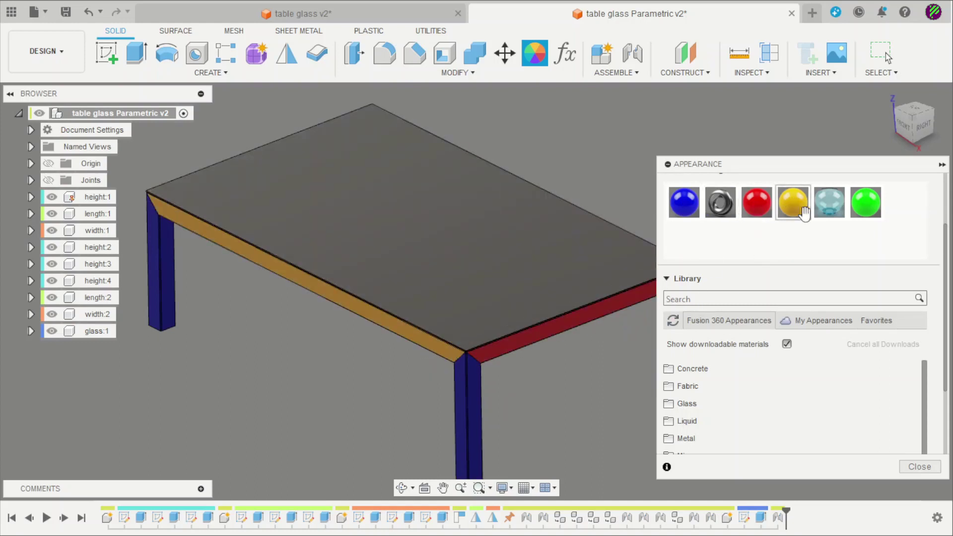
left_click_drag(830, 204, 513, 233)
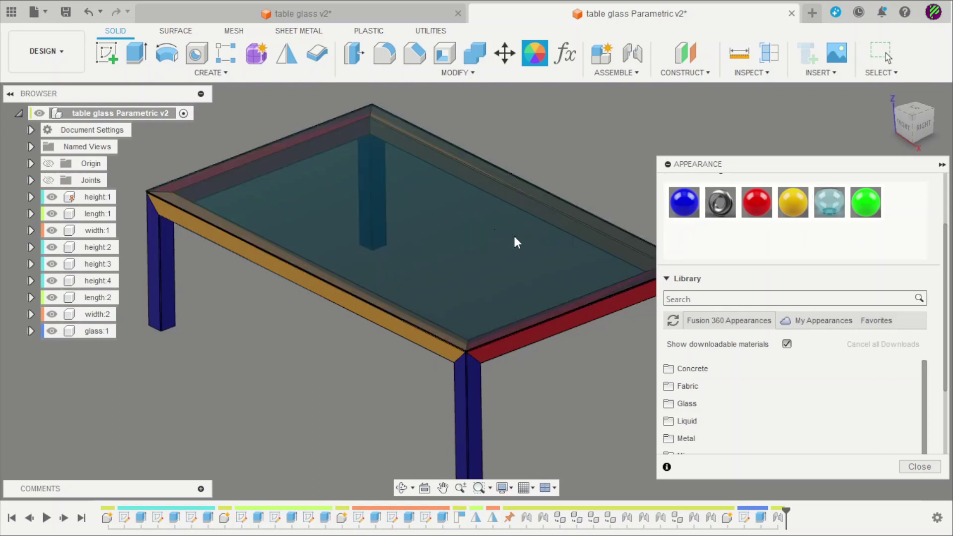
left_click(920, 467)
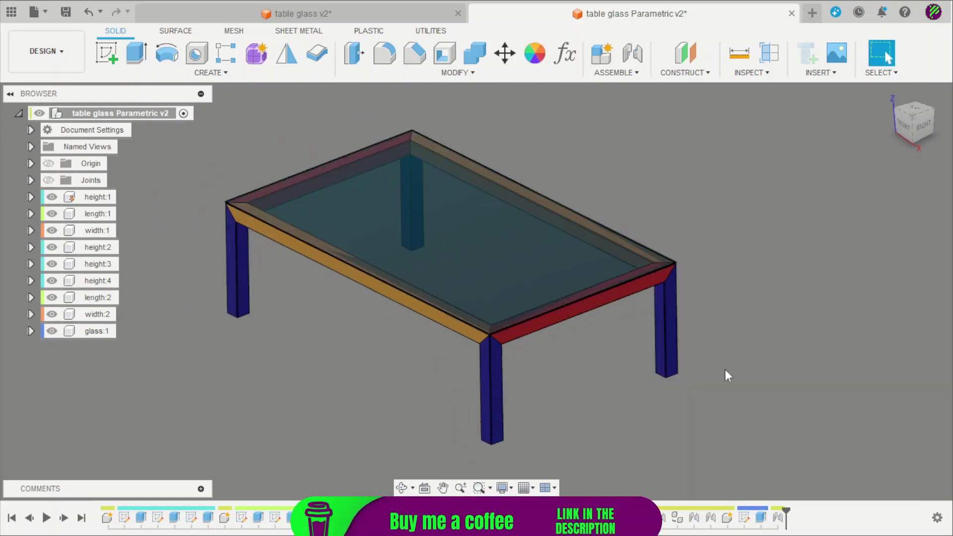
Open the parameters table and set the user parameters length to 800 mm and height to 200 mm.
middle_click_drag(725, 370, 565, 360, "shift")
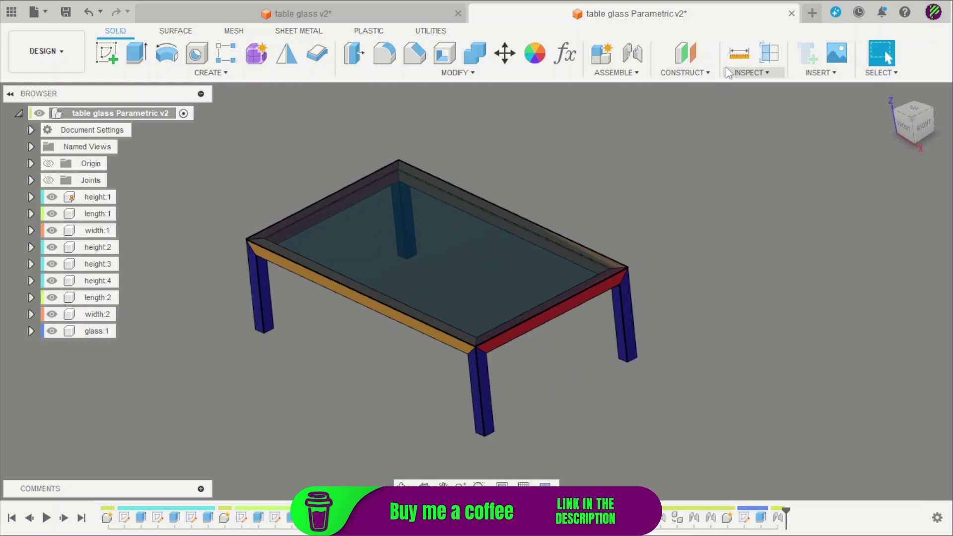
left_click(568, 56)
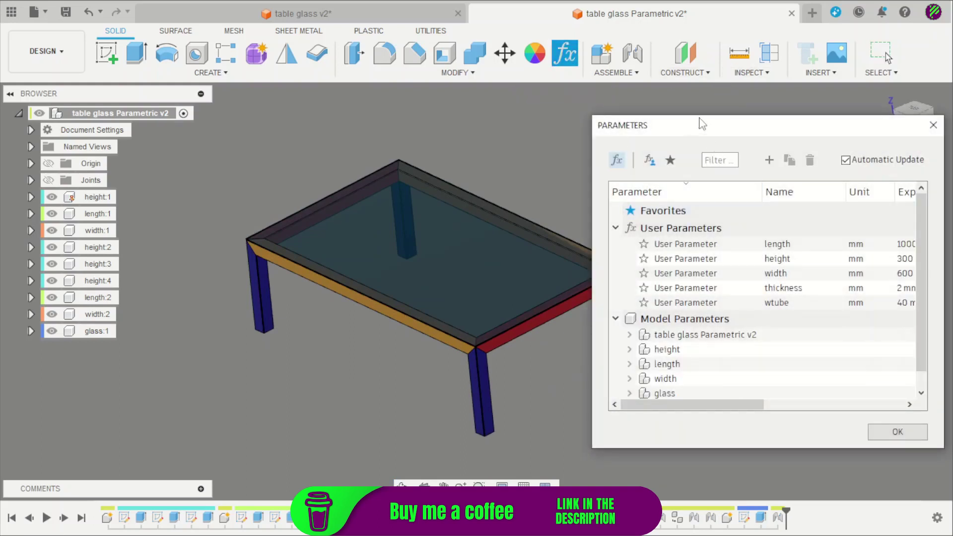
left_click_drag(702, 123, 687, 91)
left_click(889, 212)
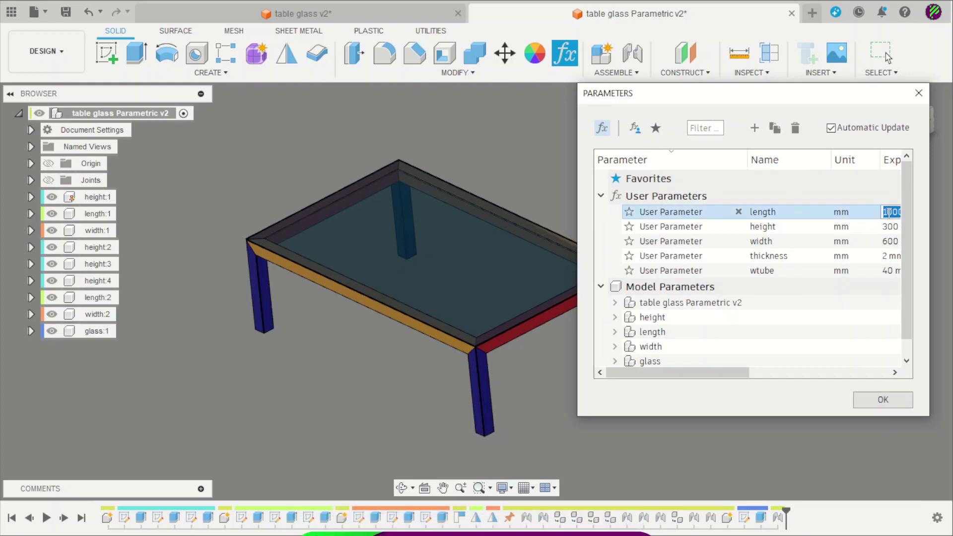
key("Return")
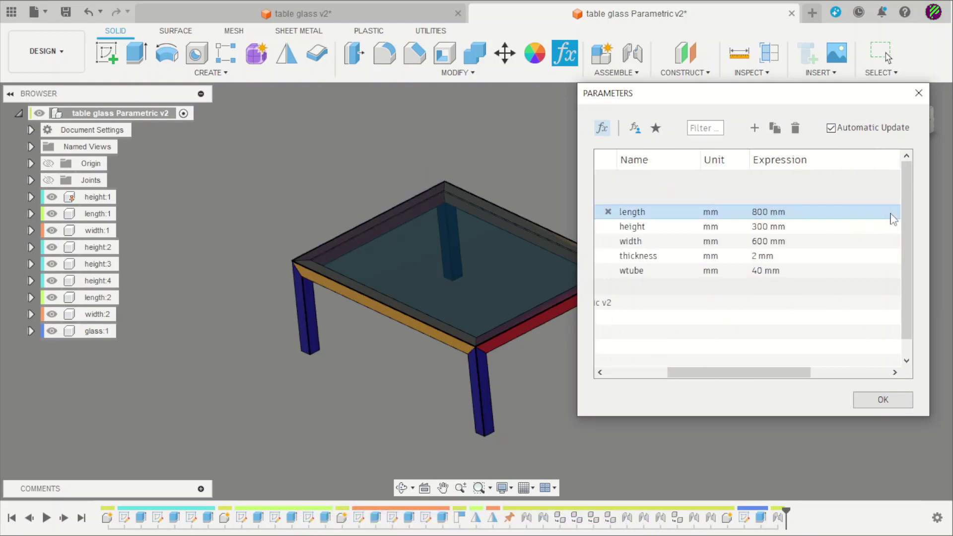
left_click(779, 228)
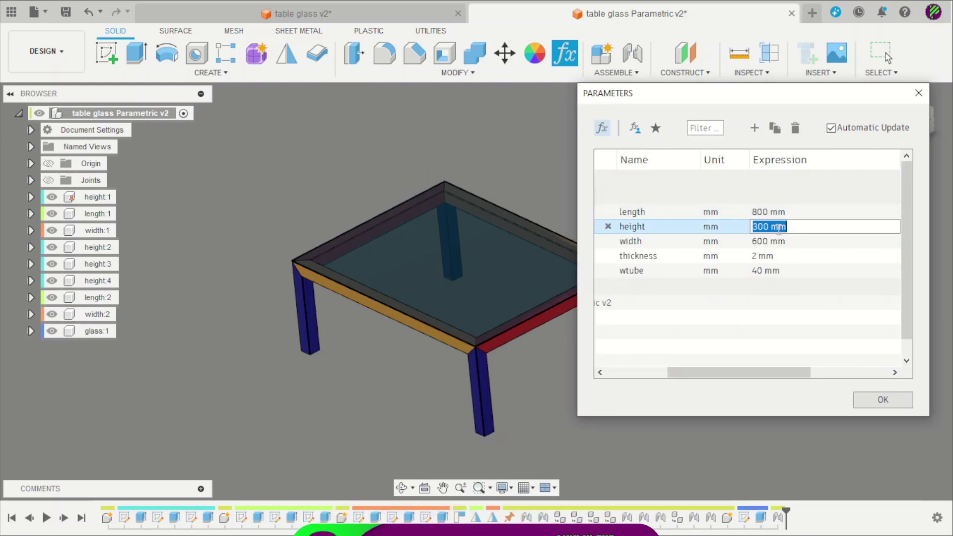
key("Return")
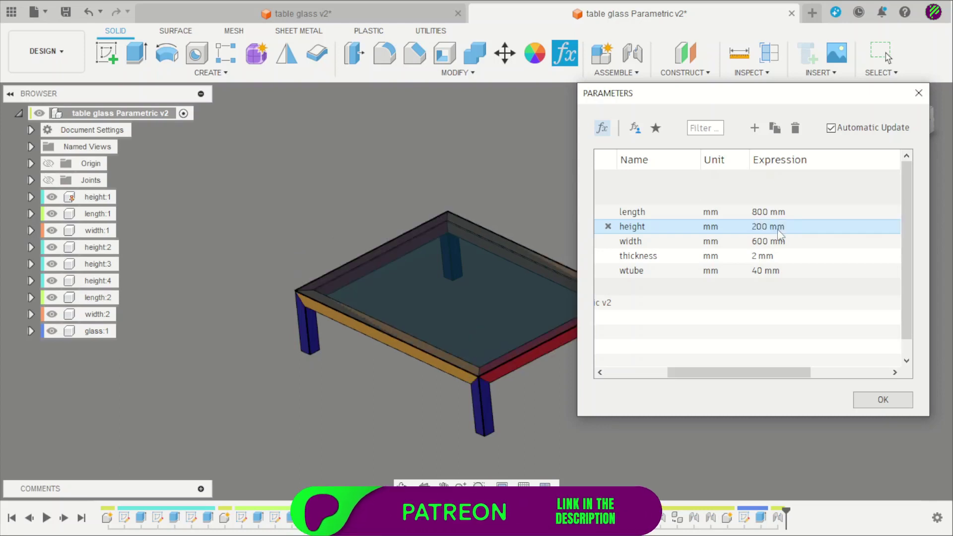
scroll(435, 326, "up", 4)
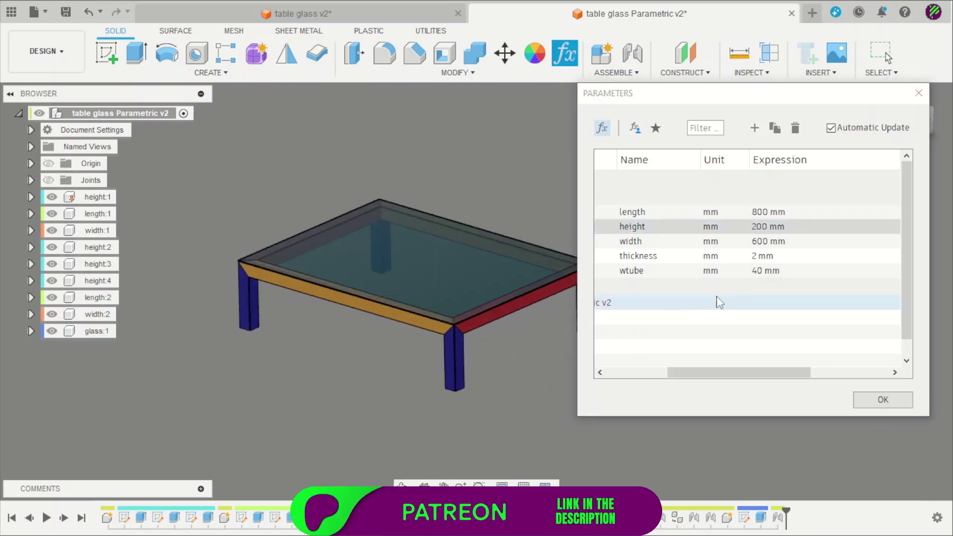
Set the width user parameter to 300 mm and check the narrowed table.
left_click(767, 242)
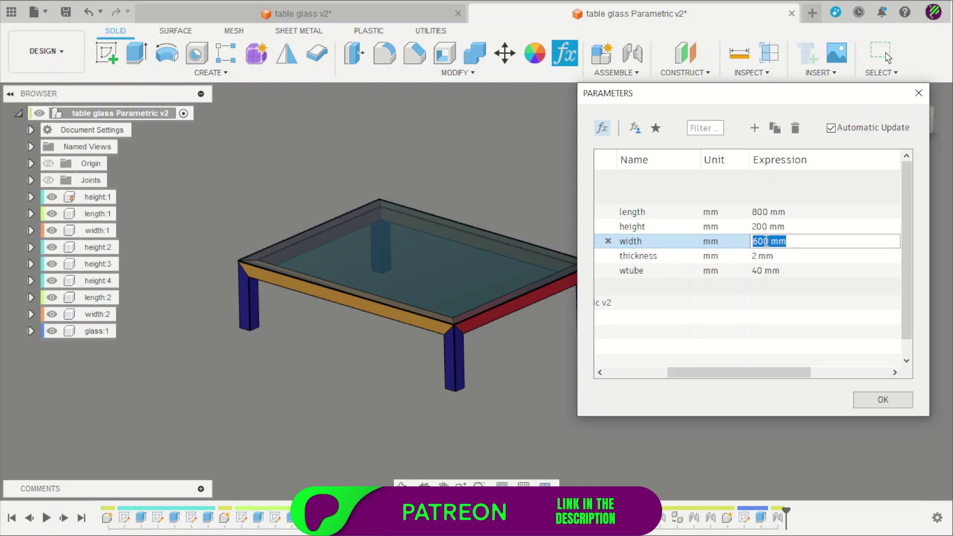
type("300")
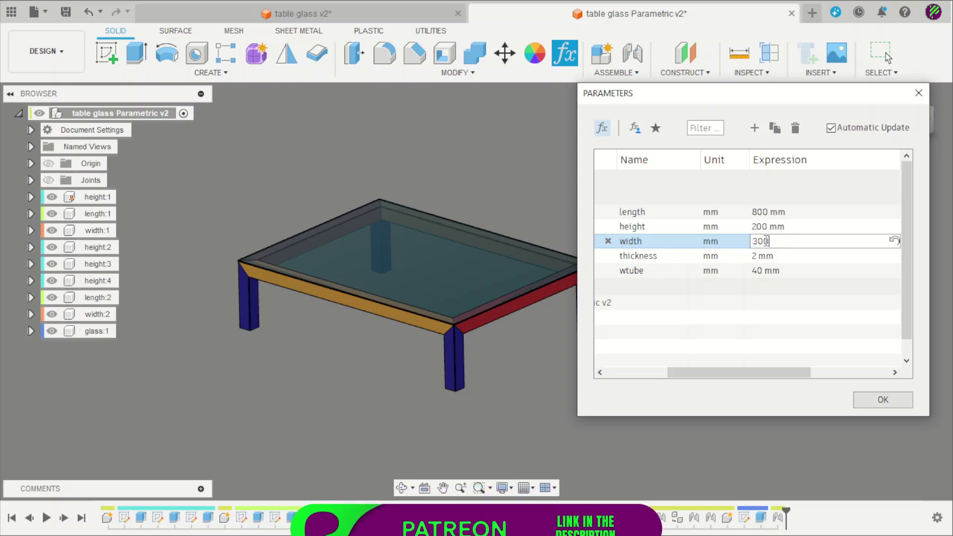
key("Return")
scroll(530, 315, "up", 3)
scroll(406, 293, "down", 2)
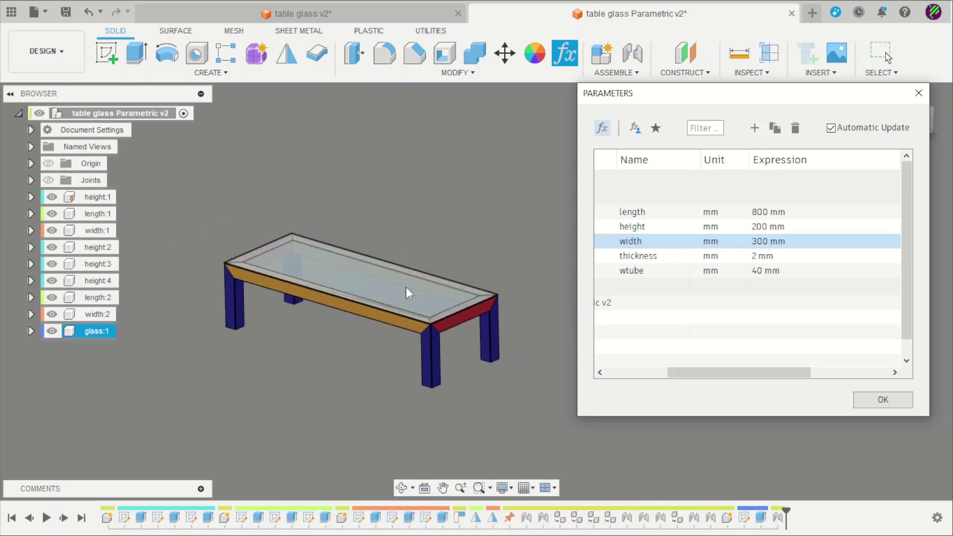
Set the wtube parameter to 30 mm and thickness to 1 mm, and inspect the frame corner.
left_click(774, 270)
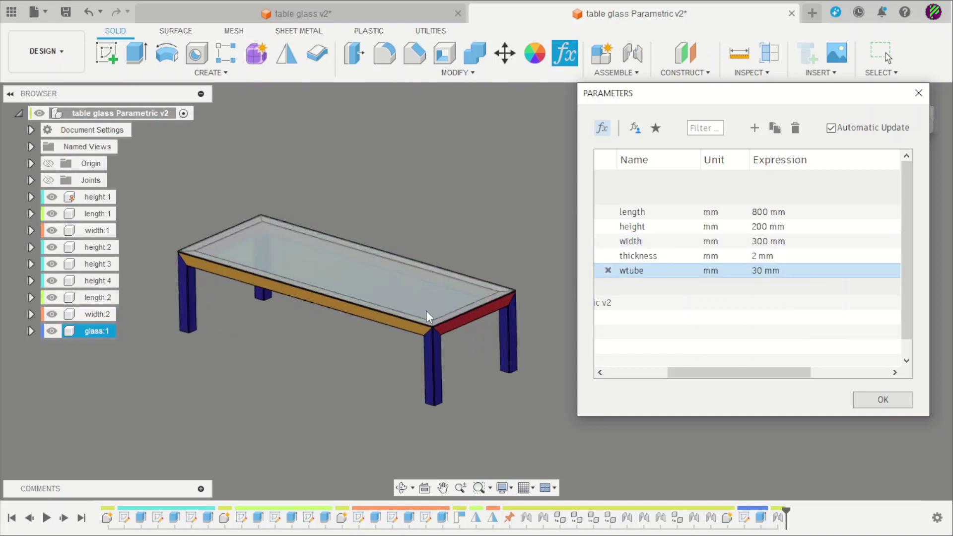
middle_click_drag(426, 311, 457, 279, "shift")
left_click(768, 256)
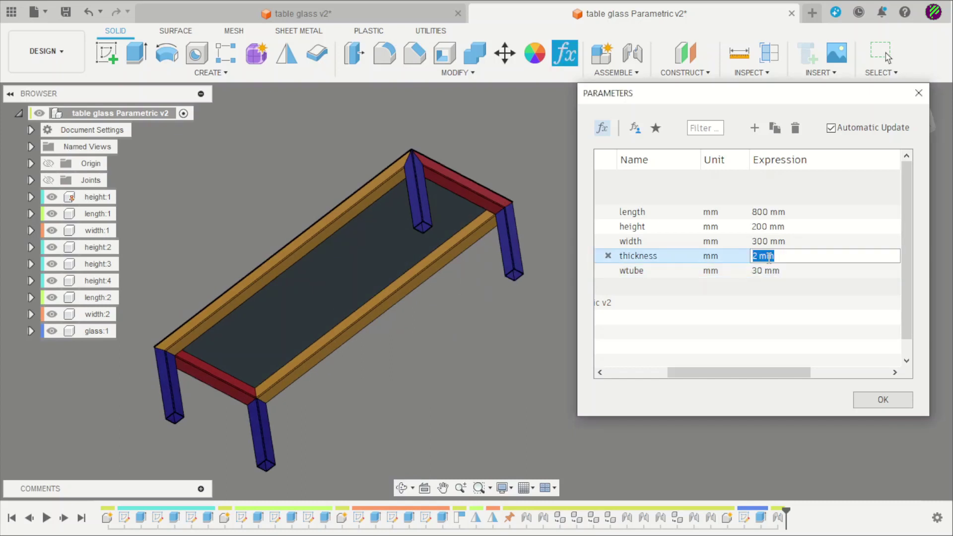
key("Return")
middle_click_drag(447, 278, 454, 305, "shift")
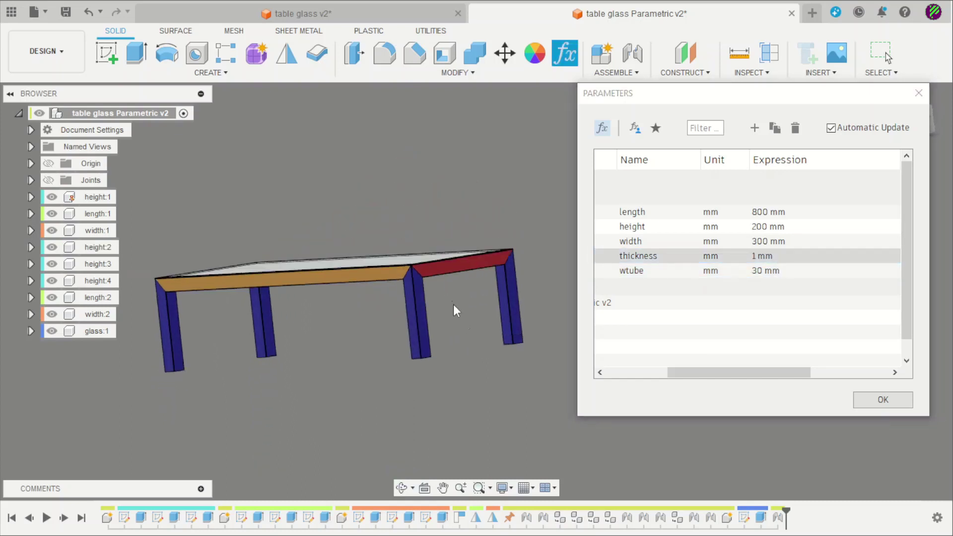
scroll(399, 248, "up", 5)
middle_click_drag(400, 248, 432, 324, "shift")
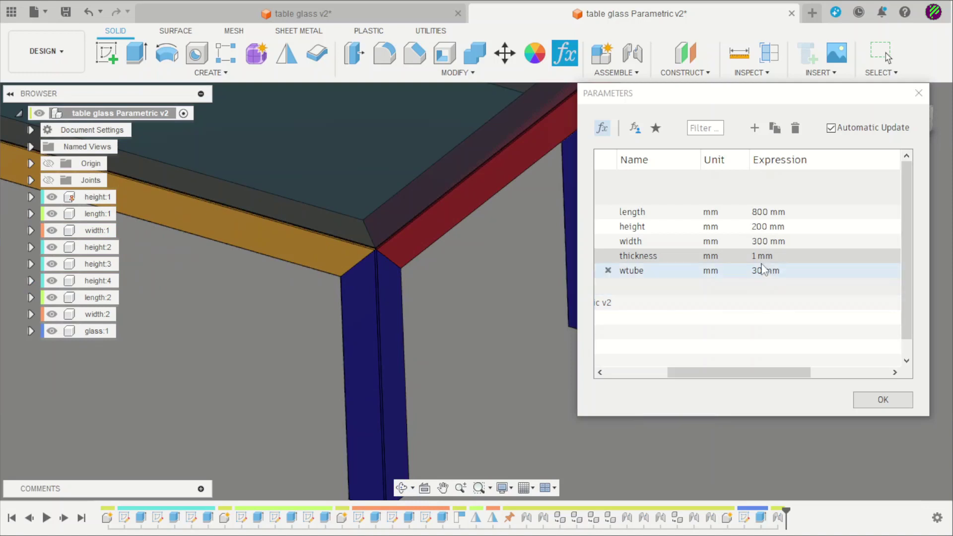
Set the thickness parameter to 3 mm and check the glass and tube walls at the corner.
left_click(761, 257)
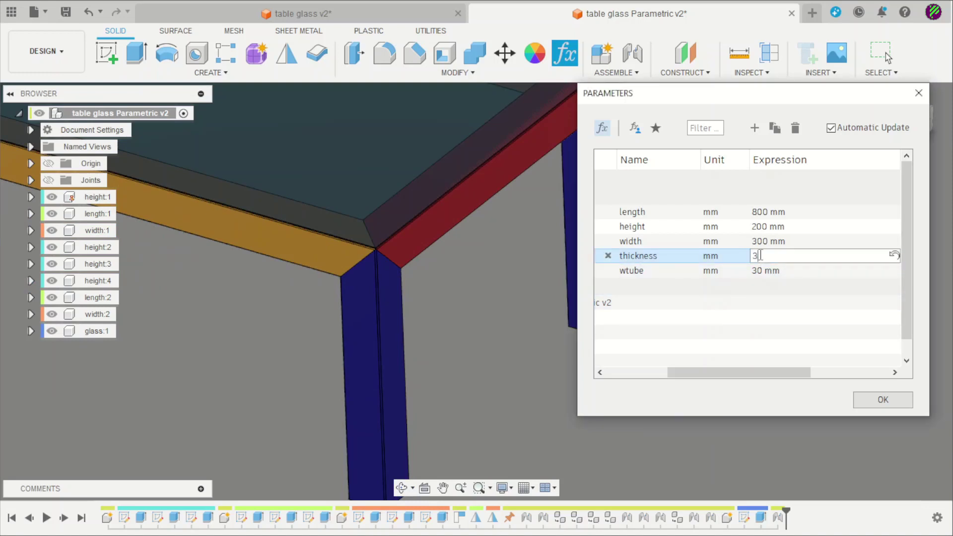
key("Return")
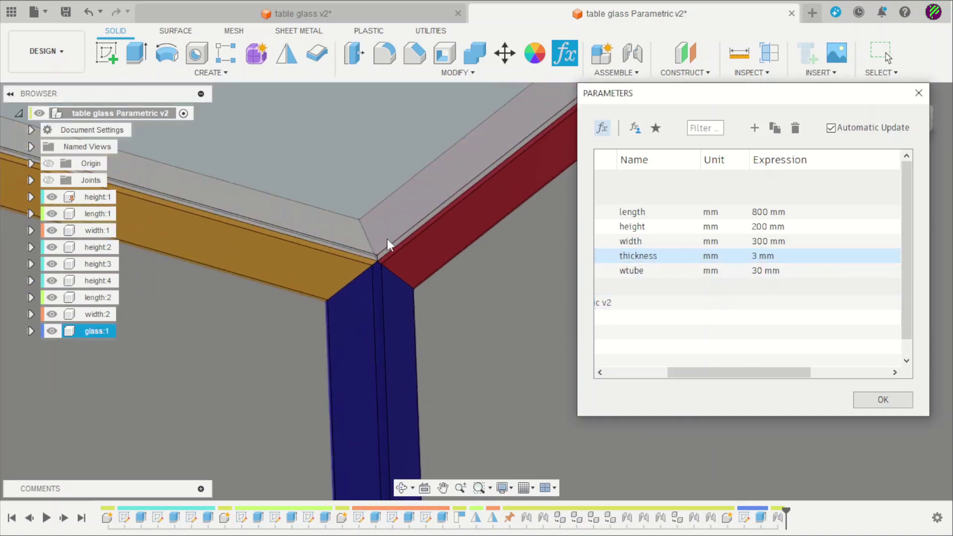
scroll(388, 240, "up", 3)
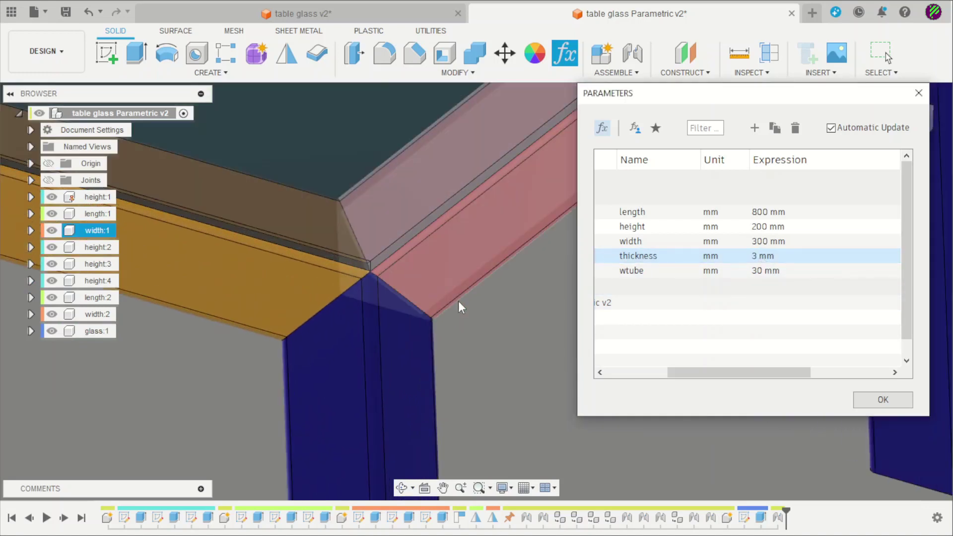
Set the wtube parameter to 50 mm and review the whole table.
left_click(768, 273)
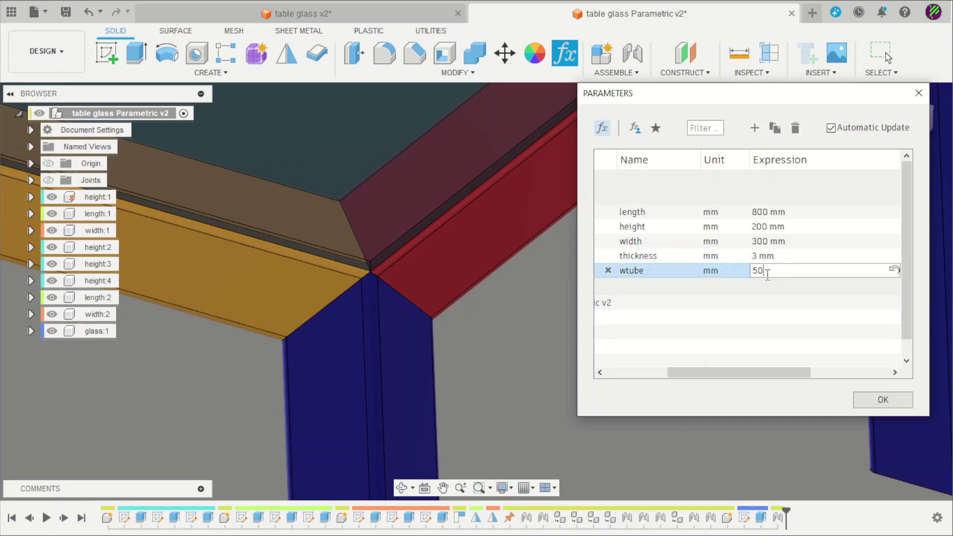
key("Return")
scroll(330, 281, "down", 4)
middle_click_drag(329, 281, 478, 375, "shift")
scroll(399, 365, "down", 2)
scroll(446, 358, "up", 1)
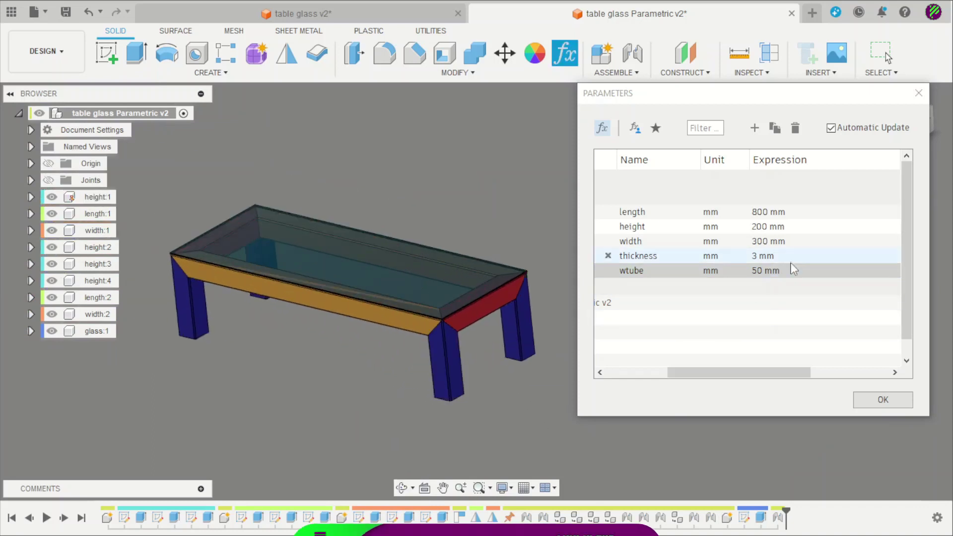
Set the user parameters length to 500 mm and height to 300 mm.
left_click(763, 212)
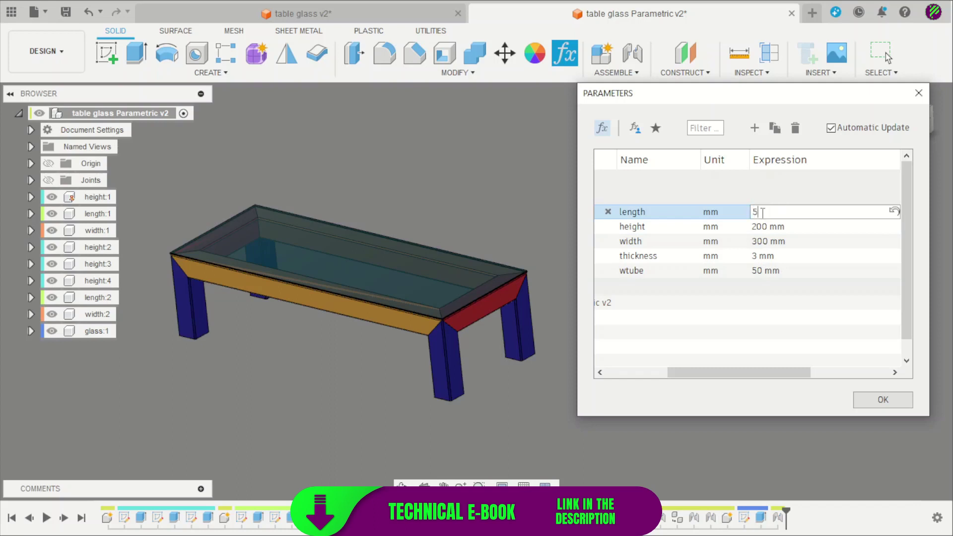
type("500")
key("Return")
left_click(768, 227)
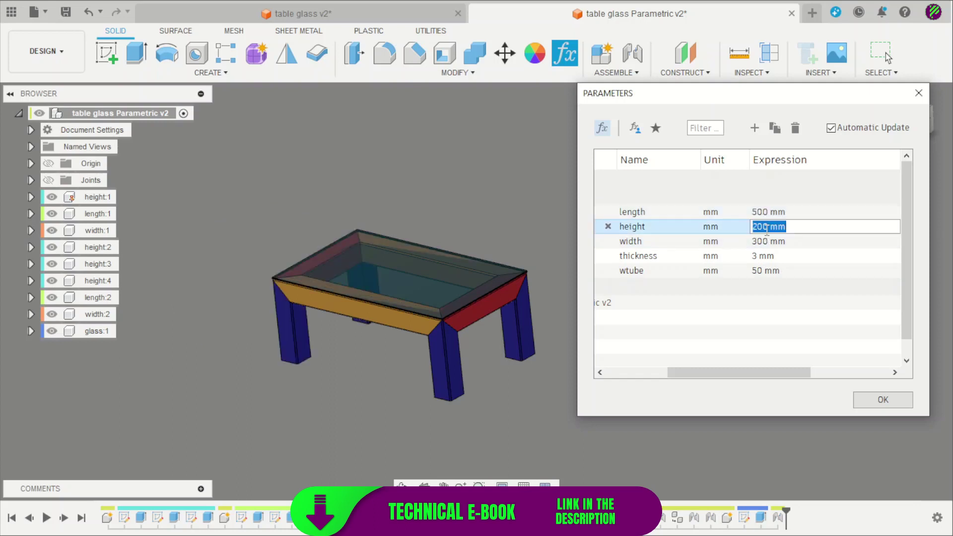
key("Return")
Set the width parameter to 400 mm and accept the parameter changes.
left_click(772, 241)
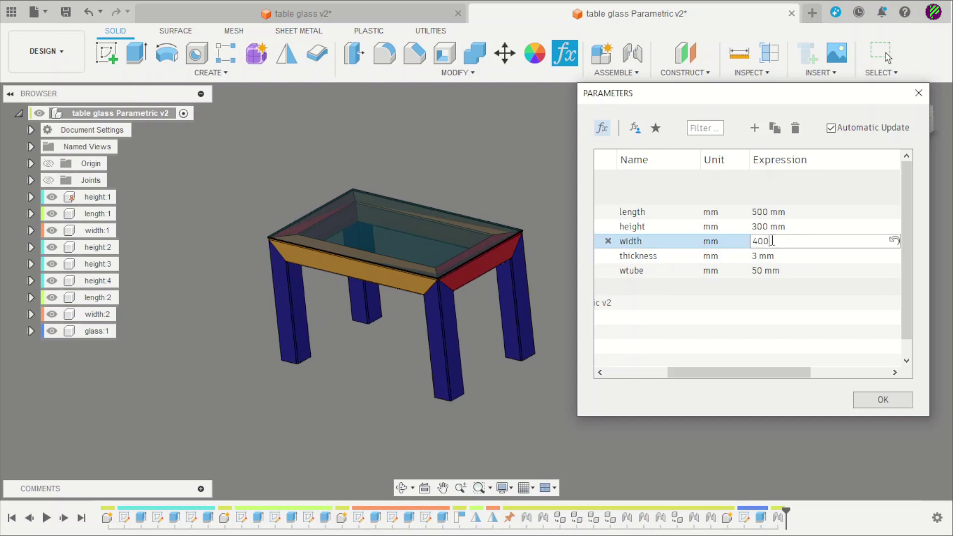
key("Return")
middle_click_drag(473, 365, 428, 374, "shift")
left_click(869, 407)
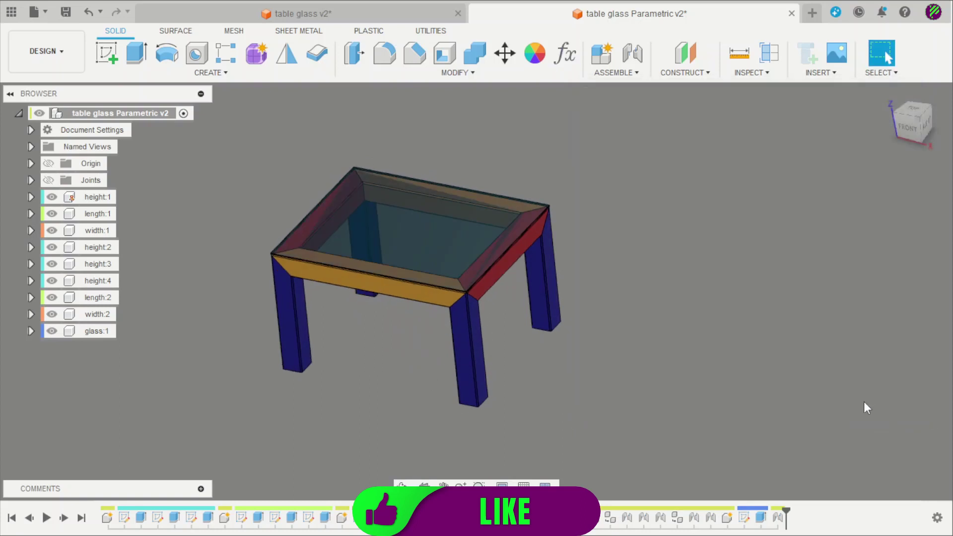